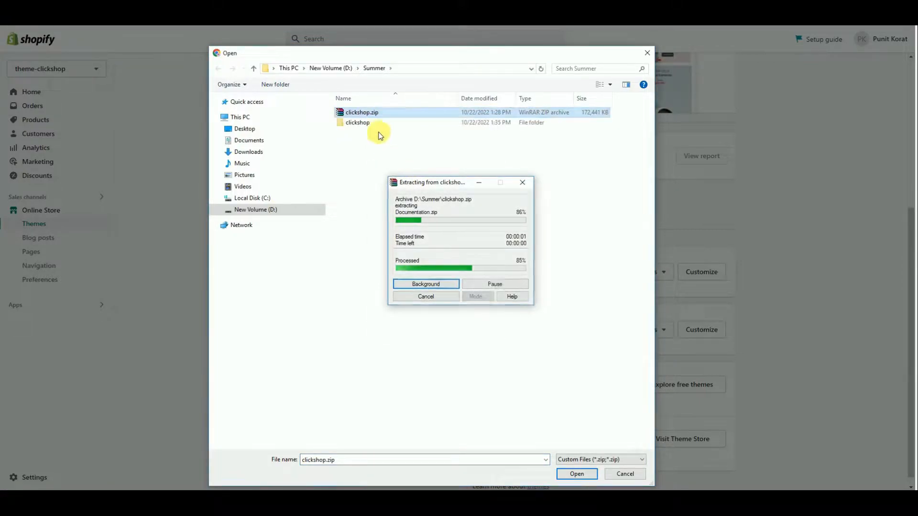
Choose clickshop.zip inside the extracted clickshop folder as the theme file to upload
{"action": "double_click", "coordinate": [365, 113]}
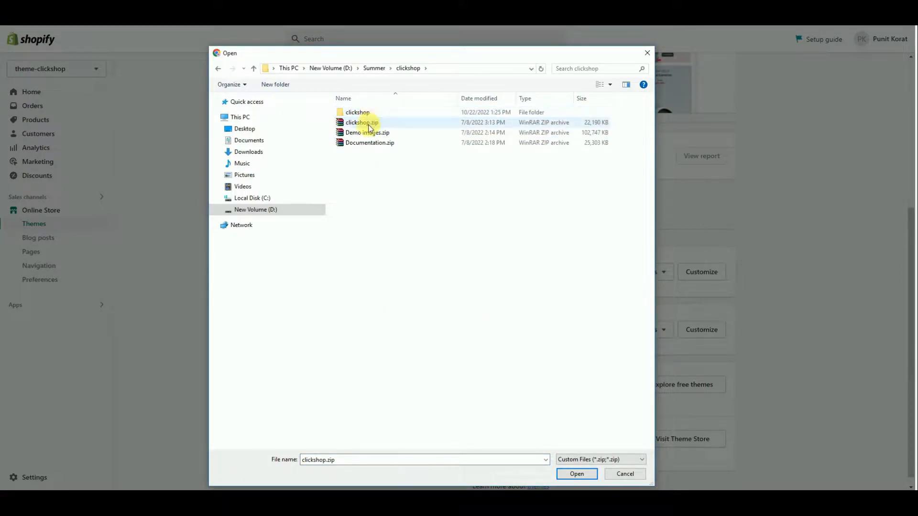
{"action": "left_click", "coordinate": [369, 122]}
{"action": "left_click", "coordinate": [578, 474]}
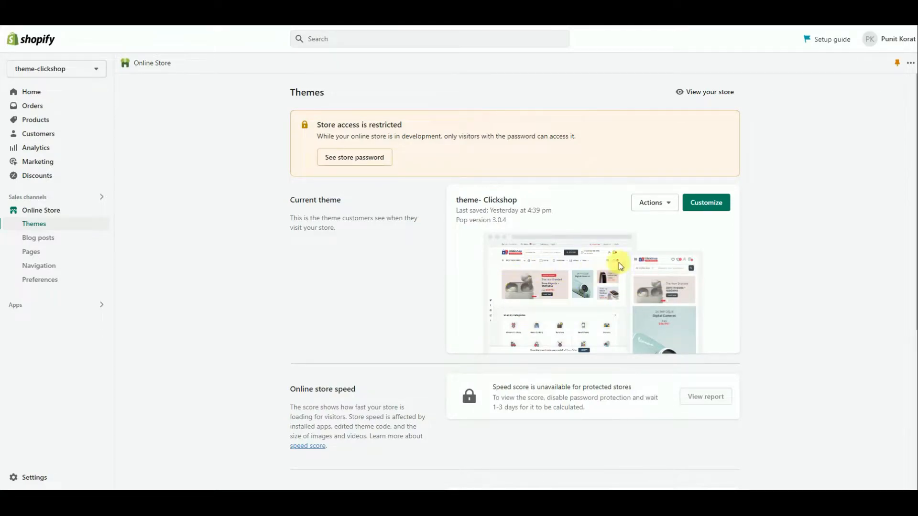
Open the current theme- Clickshop theme for customization and show its theme settings
{"action": "left_click", "coordinate": [671, 205]}
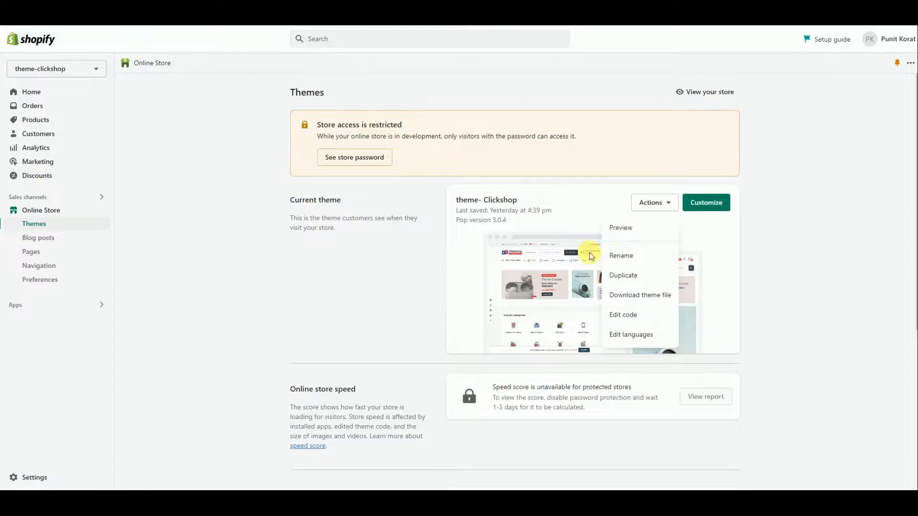
{"action": "left_click", "coordinate": [678, 206]}
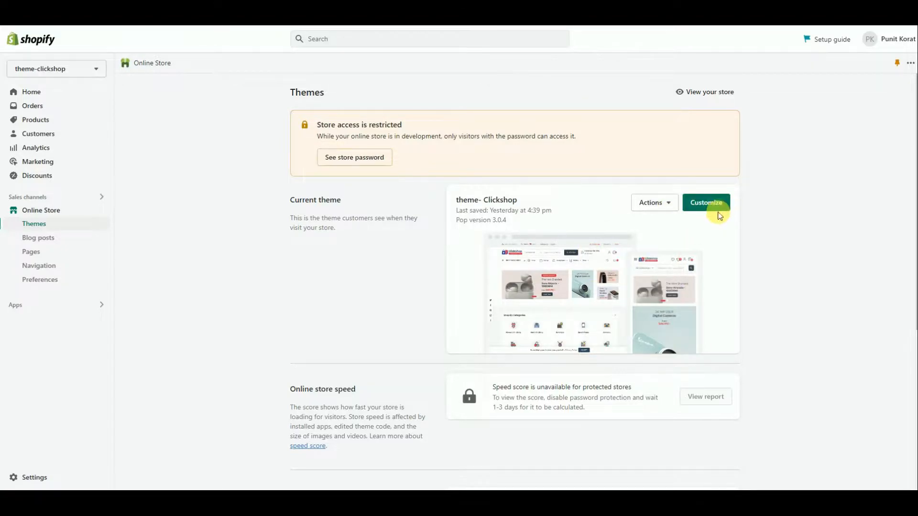
{"action": "left_click", "coordinate": [717, 205]}
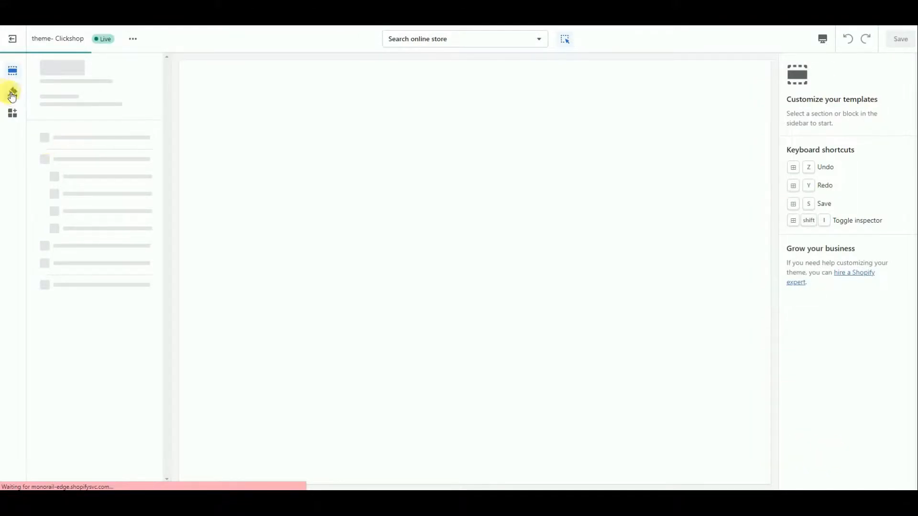
{"action": "left_click", "coordinate": [13, 94]}
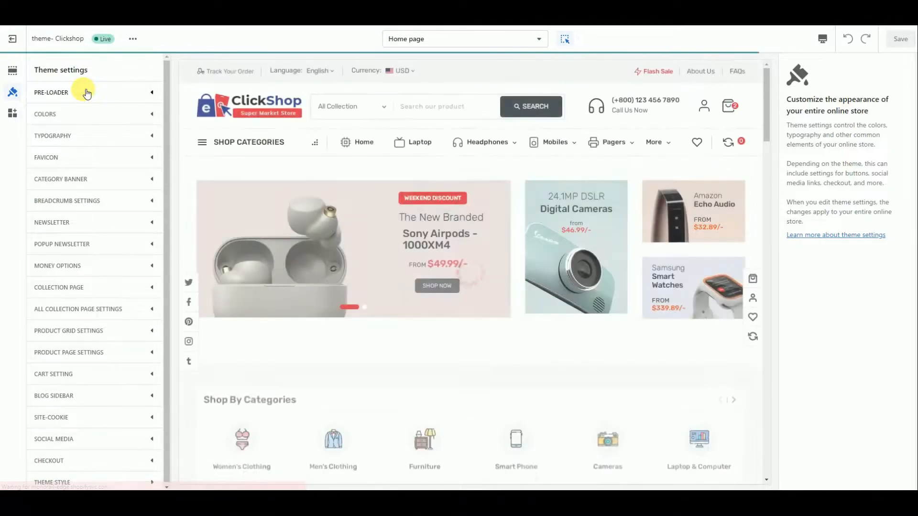
Examine the pre-loader settings, including the options for changing the pre-loader image
{"action": "left_click", "coordinate": [86, 93]}
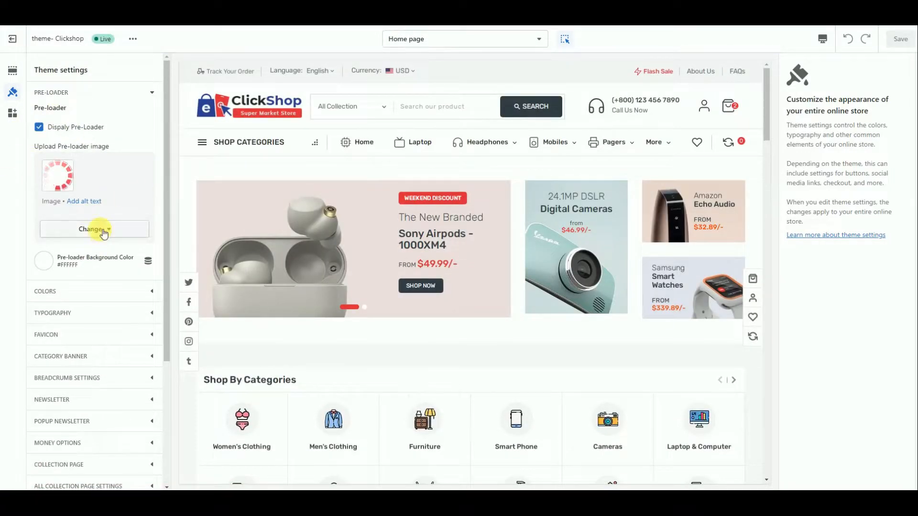
{"action": "left_click", "coordinate": [88, 229]}
{"action": "left_click", "coordinate": [99, 232]}
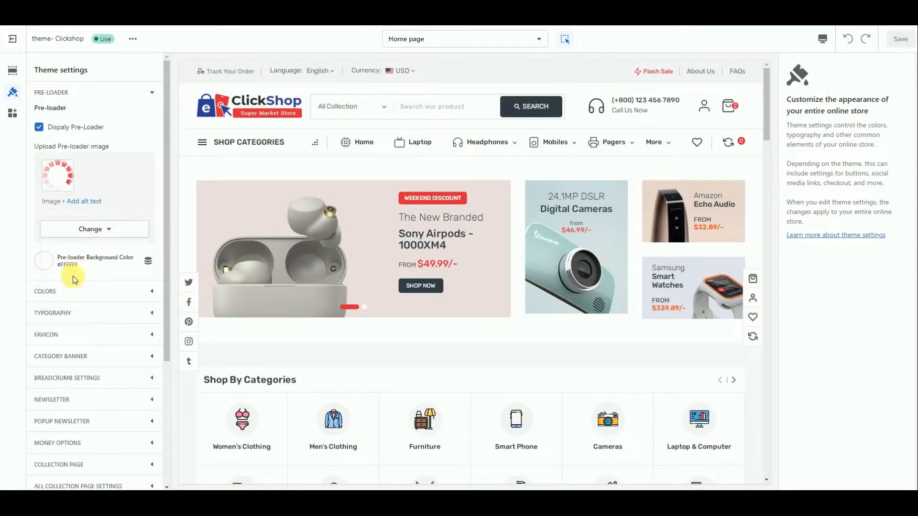
Examine the theme's color settings, from titles and buttons to the product buttons and footer
{"action": "left_click", "coordinate": [60, 290]}
{"action": "scroll", "coordinate": [61, 247], "scroll_direction": "down", "scroll_amount": 5}
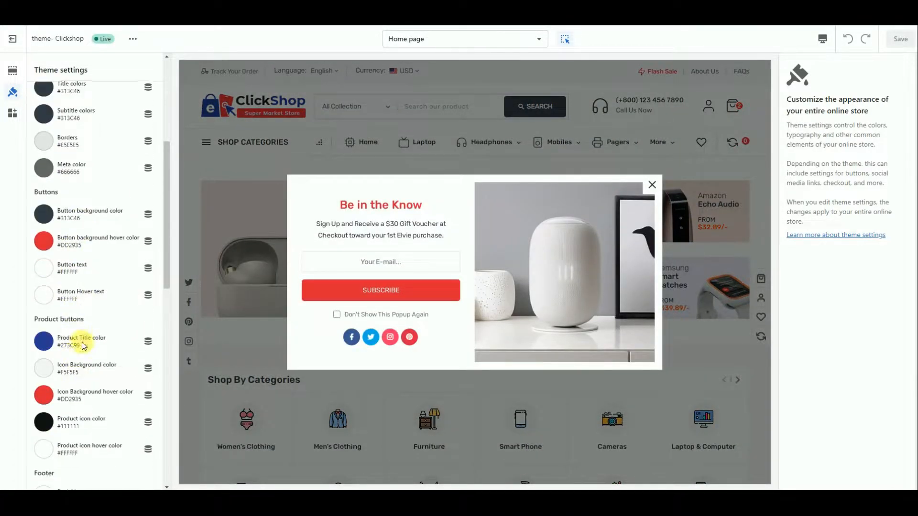
{"action": "scroll", "coordinate": [72, 342], "scroll_direction": "down", "scroll_amount": 7}
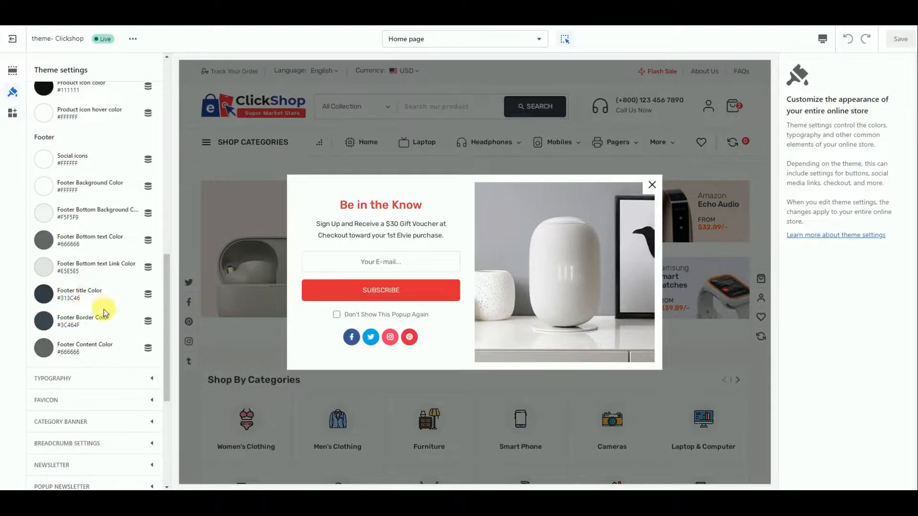
Examine the typography settings for body text, including the available fonts, font size, line height and letter spacing
{"action": "scroll", "coordinate": [74, 311], "scroll_direction": "down", "scroll_amount": 1}
{"action": "left_click", "coordinate": [73, 328]}
{"action": "scroll", "coordinate": [91, 316], "scroll_direction": "down", "scroll_amount": 5}
{"action": "scroll", "coordinate": [76, 169], "scroll_direction": "up", "scroll_amount": 6}
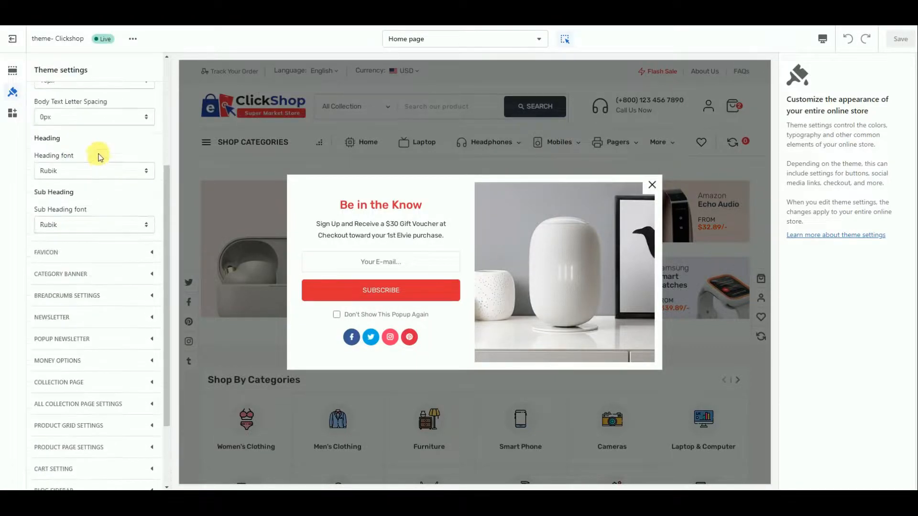
{"action": "left_click", "coordinate": [87, 192]}
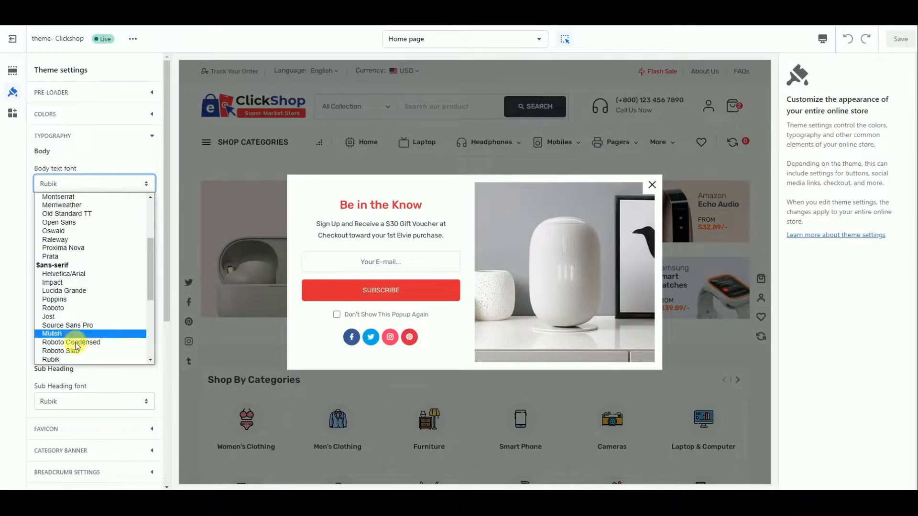
{"action": "scroll", "coordinate": [77, 342], "scroll_direction": "down", "scroll_amount": 4}
{"action": "left_click", "coordinate": [117, 150]}
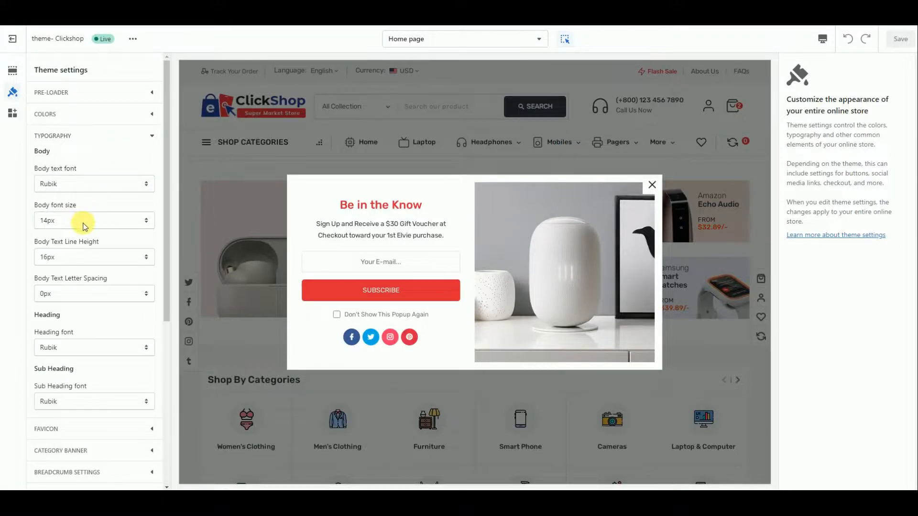
{"action": "left_click", "coordinate": [107, 219]}
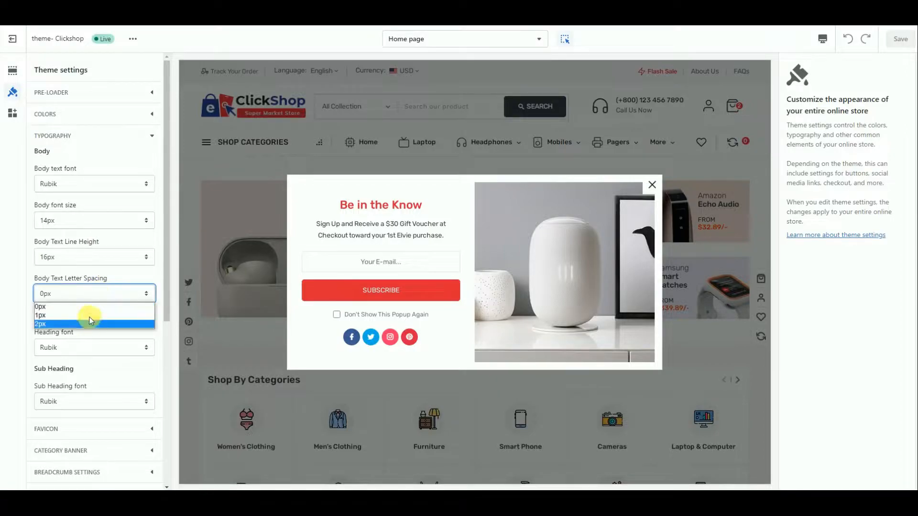
Look through the fonts available for headings and subheadings in the typography settings
{"action": "scroll", "coordinate": [122, 272], "scroll_direction": "down", "scroll_amount": 3}
{"action": "left_click", "coordinate": [121, 249]}
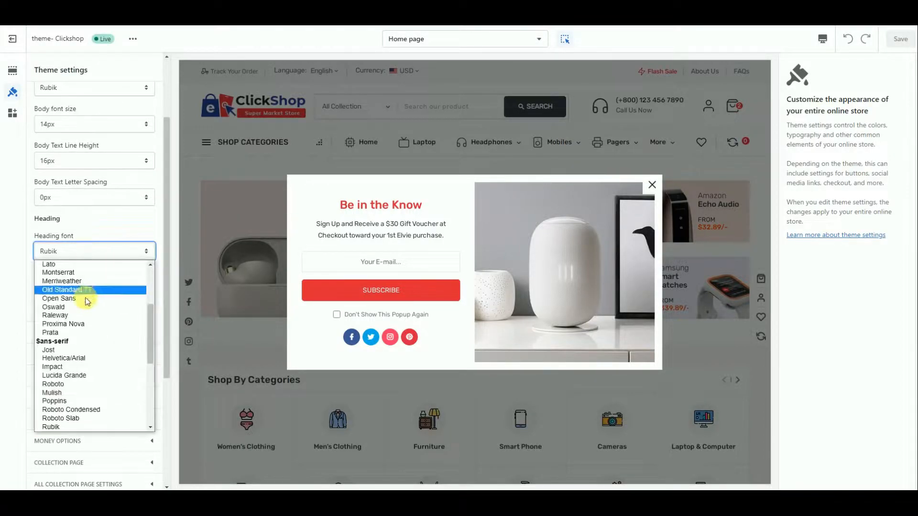
{"action": "scroll", "coordinate": [67, 399], "scroll_direction": "down", "scroll_amount": 3}
{"action": "left_click", "coordinate": [127, 230]}
{"action": "scroll", "coordinate": [127, 229], "scroll_direction": "down", "scroll_amount": 3}
{"action": "left_click", "coordinate": [95, 209]}
{"action": "scroll", "coordinate": [88, 278], "scroll_direction": "down", "scroll_amount": 3}
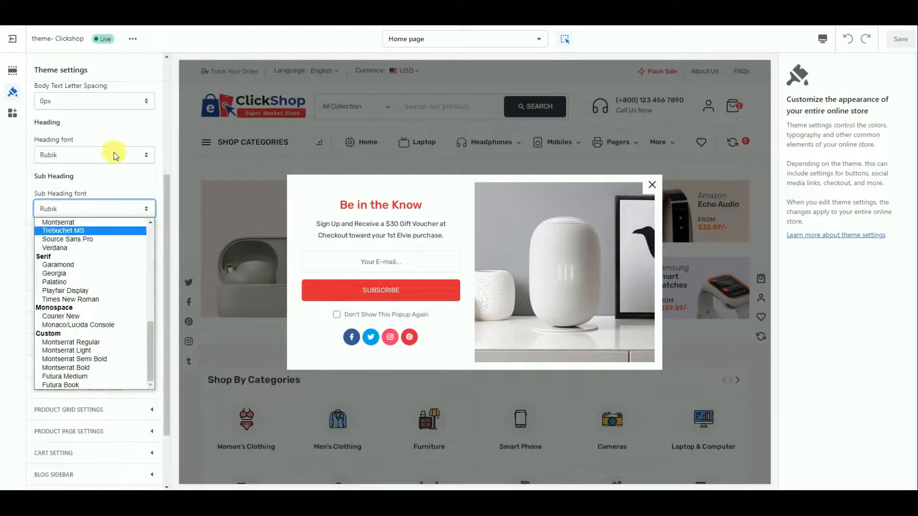
{"action": "left_click", "coordinate": [112, 181]}
Examine the favicon settings and view the image library for replacing the favicon, without choosing another image
{"action": "left_click", "coordinate": [150, 236]}
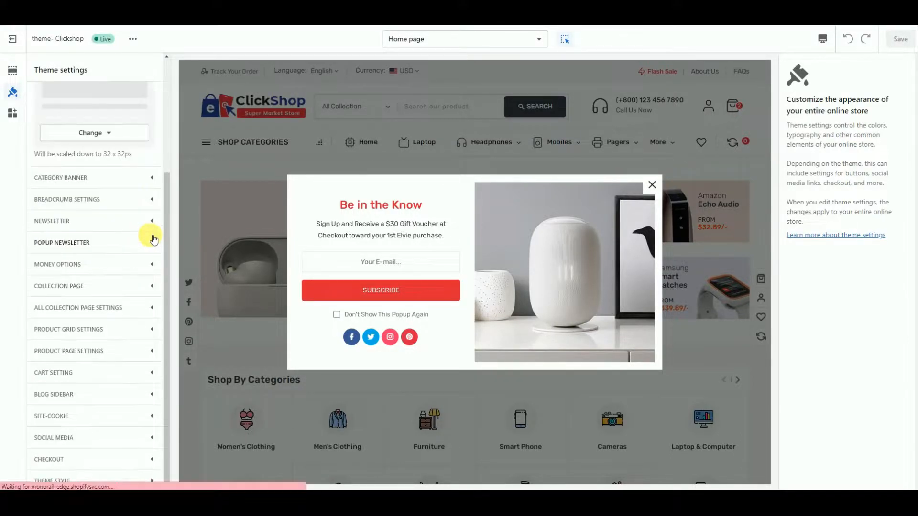
{"action": "left_click", "coordinate": [92, 228]}
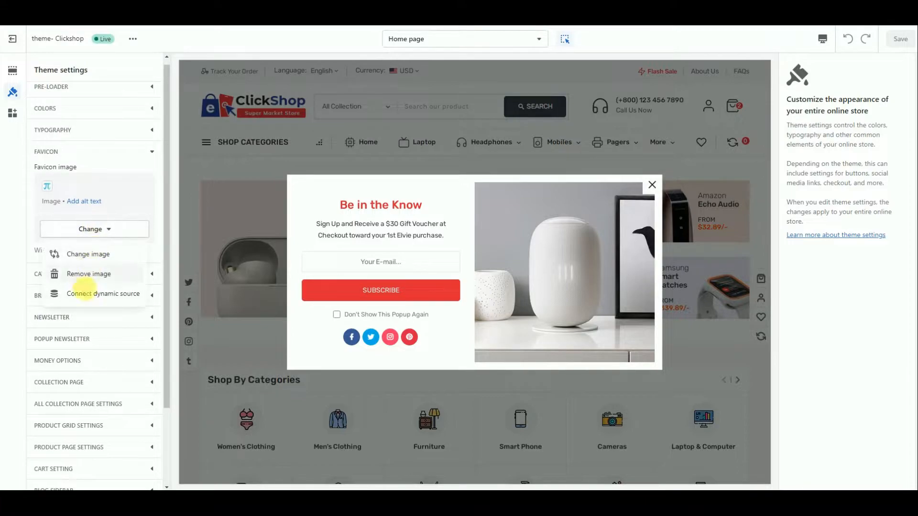
{"action": "left_click", "coordinate": [115, 254]}
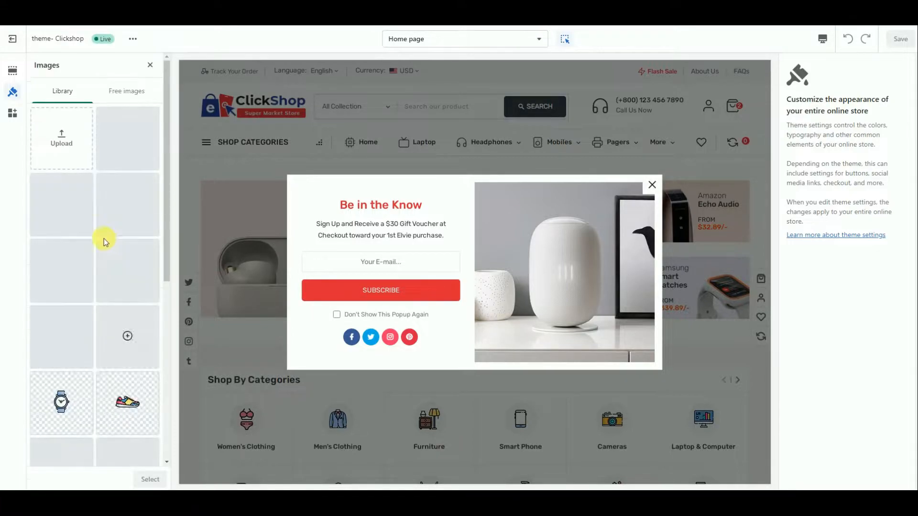
{"action": "left_click", "coordinate": [150, 65]}
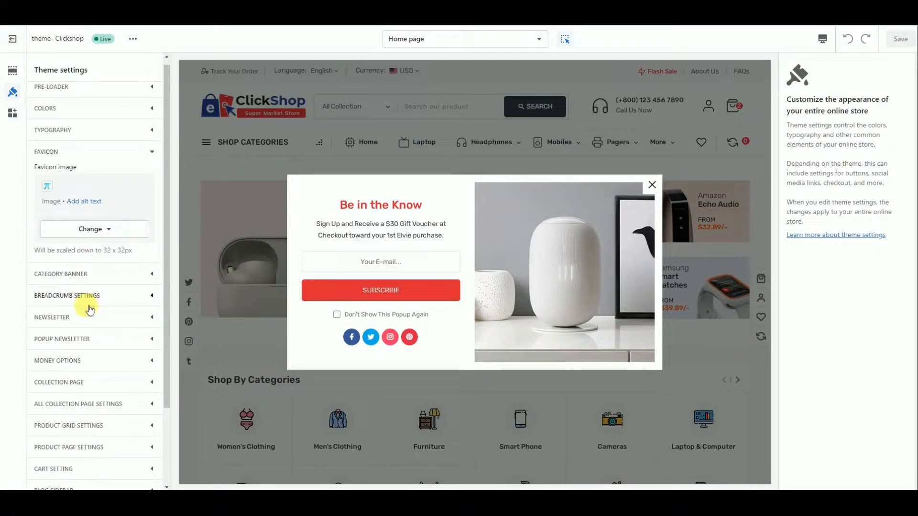
Examine the category banner, breadcrumb and newsletter settings of the theme
{"action": "left_click", "coordinate": [78, 276]}
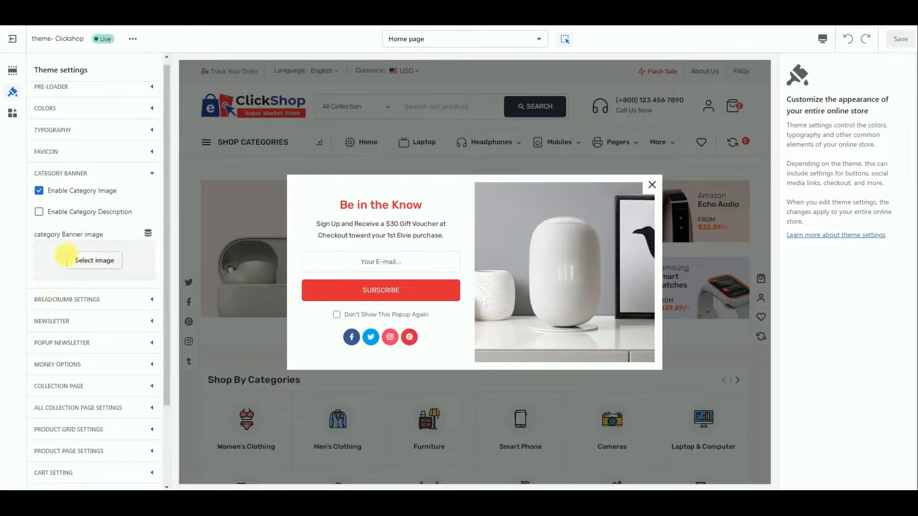
{"action": "left_click", "coordinate": [63, 301]}
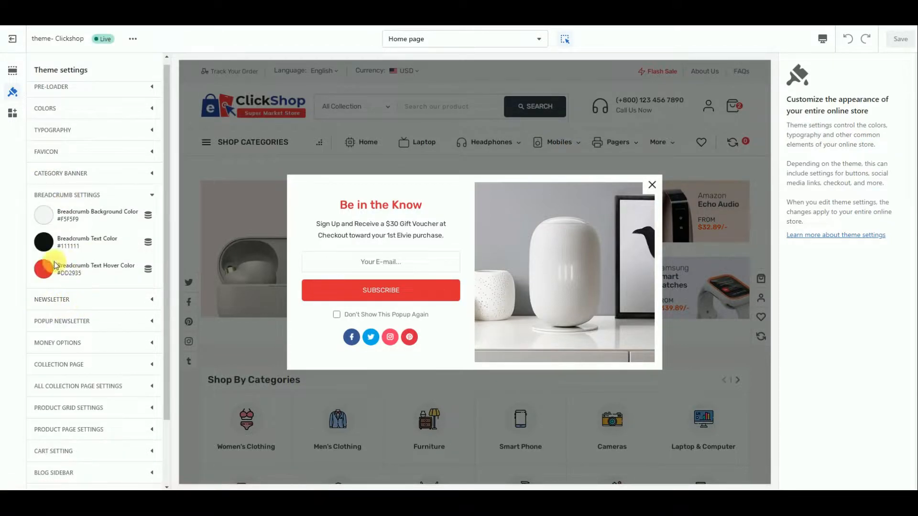
{"action": "left_click", "coordinate": [79, 300]}
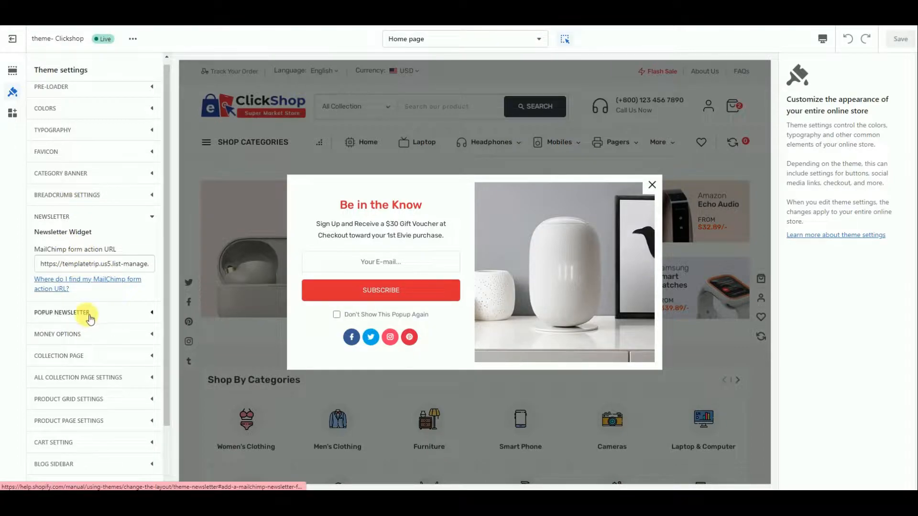
Examine the popup newsletter settings, covering its image upload, heading, description and display delays
{"action": "left_click", "coordinate": [81, 313]}
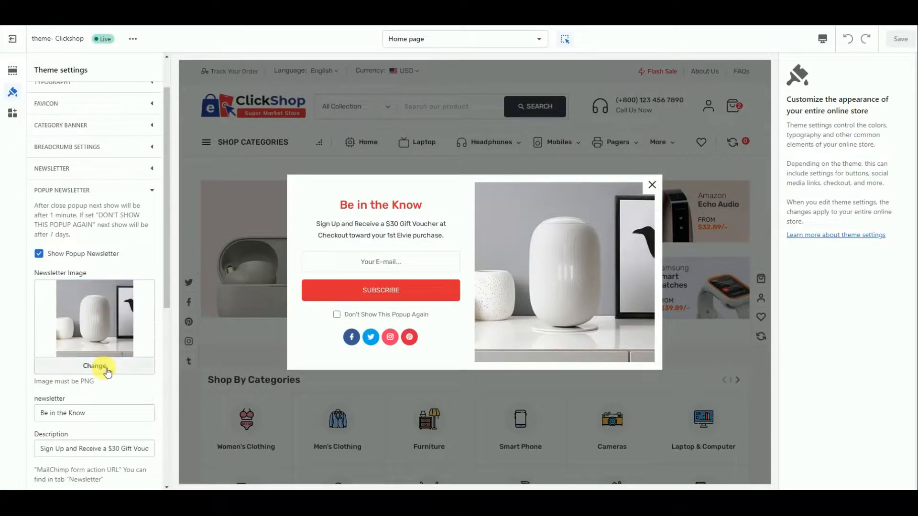
{"action": "left_click", "coordinate": [100, 365]}
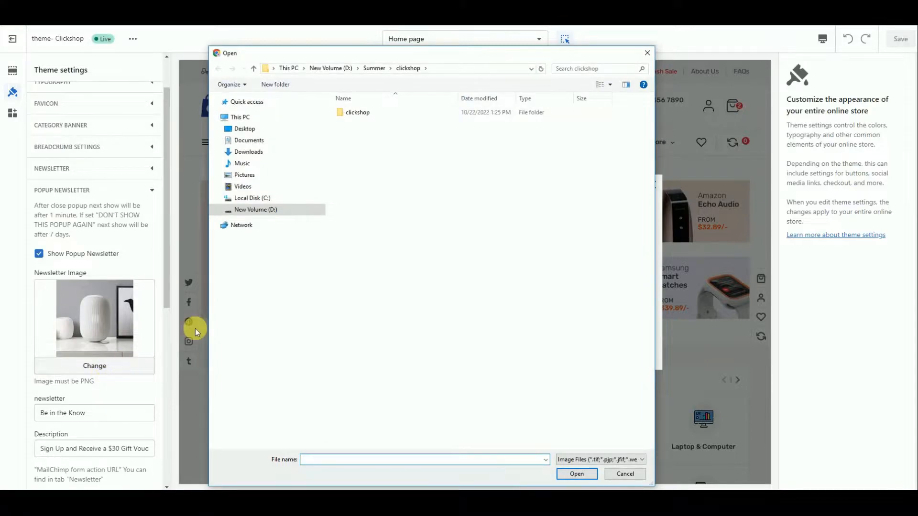
{"action": "left_click", "coordinate": [647, 52]}
{"action": "scroll", "coordinate": [103, 330], "scroll_direction": "down", "scroll_amount": 2}
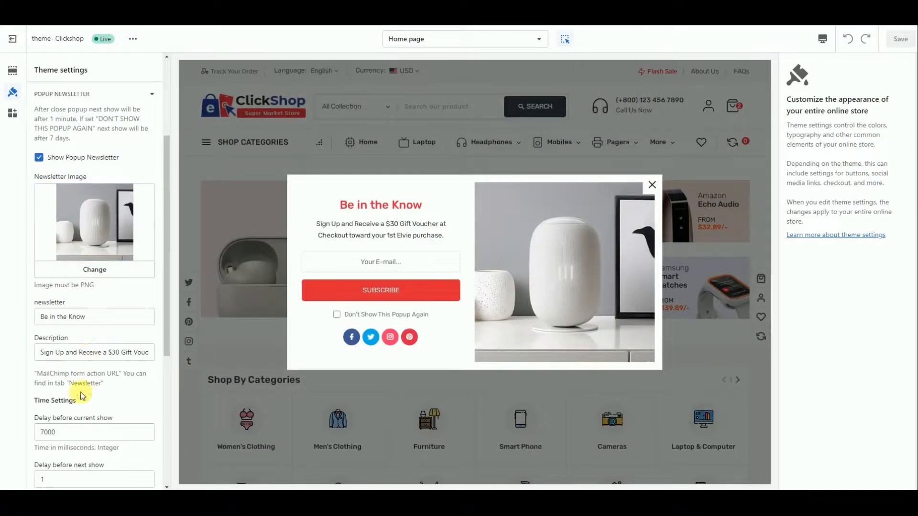
{"action": "scroll", "coordinate": [61, 352], "scroll_direction": "down", "scroll_amount": 2}
{"action": "scroll", "coordinate": [89, 402], "scroll_direction": "down", "scroll_amount": 1}
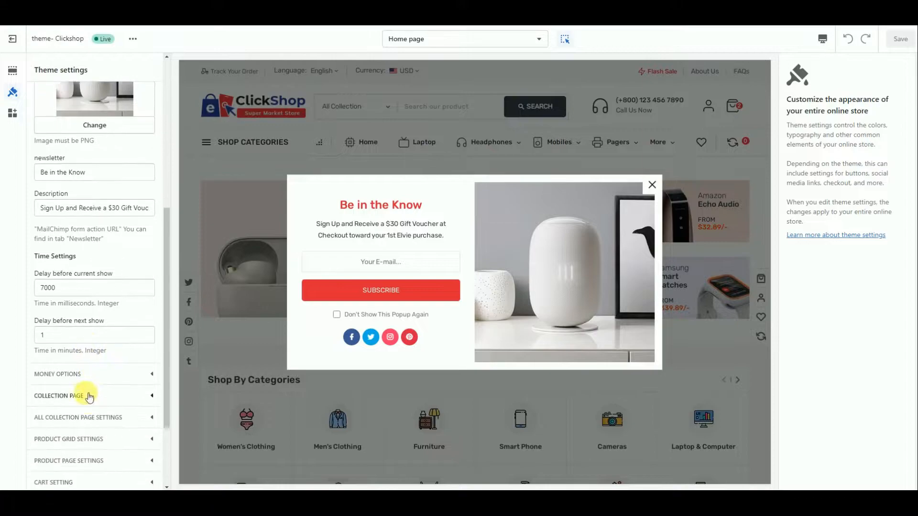
Examine the money options, going through the unit text and flag image of every currency
{"action": "left_click", "coordinate": [87, 375]}
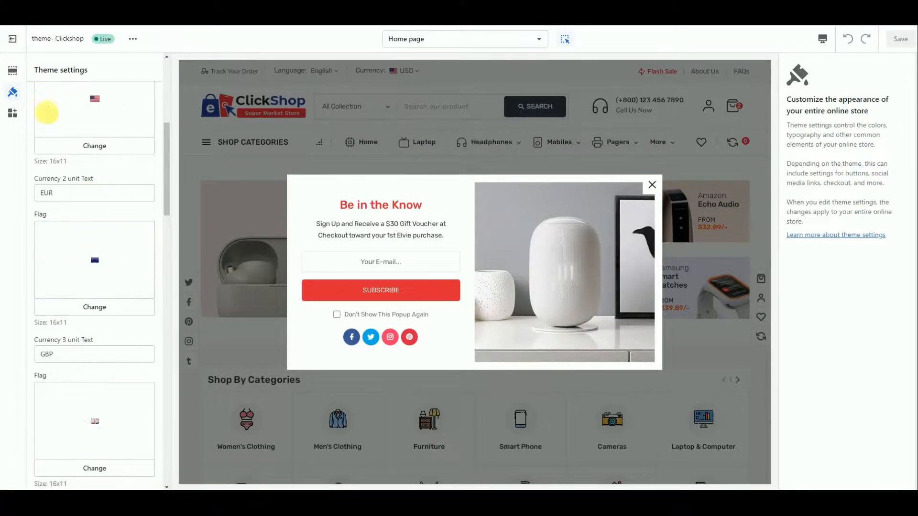
{"action": "scroll", "coordinate": [127, 215], "scroll_direction": "down", "scroll_amount": 1}
{"action": "scroll", "coordinate": [124, 234], "scroll_direction": "down", "scroll_amount": 2}
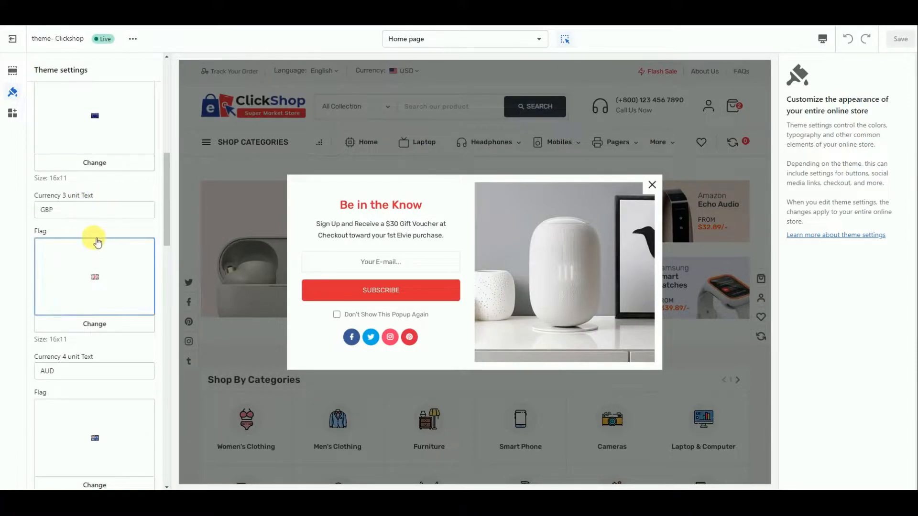
{"action": "scroll", "coordinate": [99, 259], "scroll_direction": "down", "scroll_amount": 6}
{"action": "scroll", "coordinate": [68, 327], "scroll_direction": "down", "scroll_amount": 10}
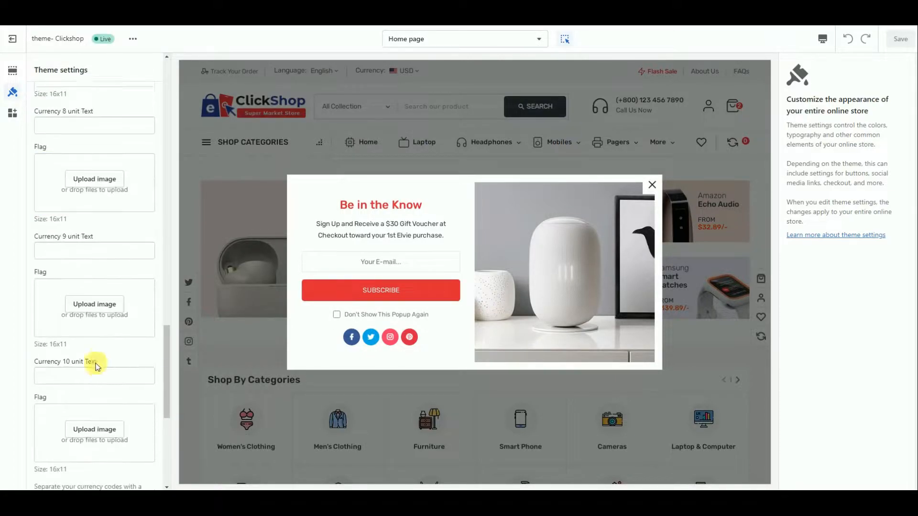
{"action": "scroll", "coordinate": [100, 370], "scroll_direction": "down", "scroll_amount": 6}
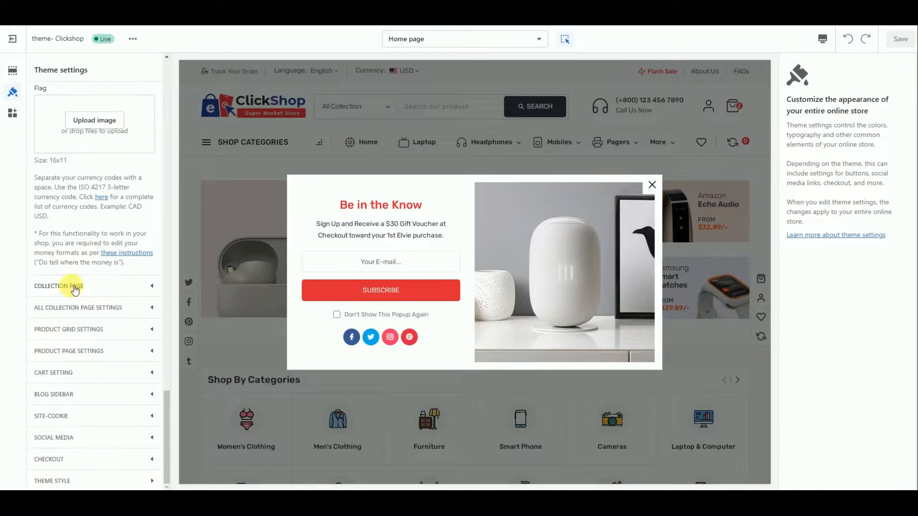
Examine the collection page settings, such as product rating, quick view, wishlist, compare and variant display
{"action": "left_click", "coordinate": [71, 286]}
{"action": "scroll", "coordinate": [102, 200], "scroll_direction": "up", "scroll_amount": 7}
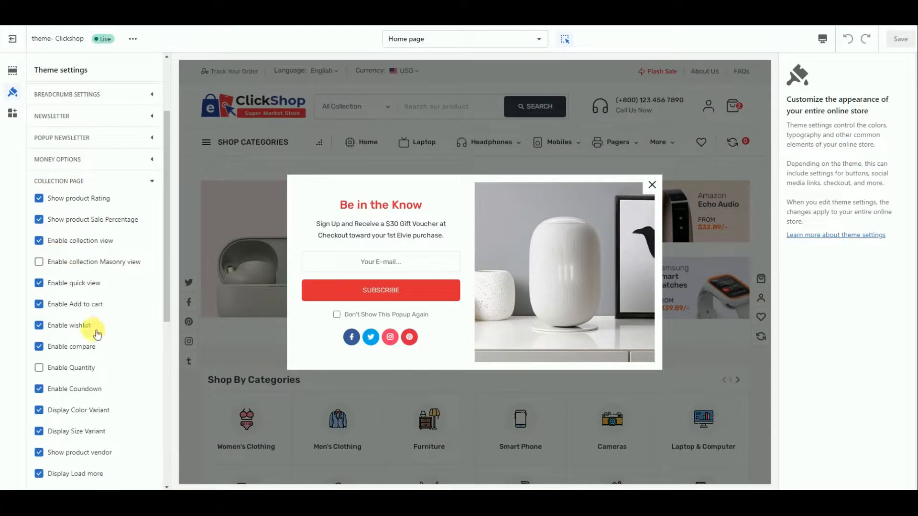
{"action": "scroll", "coordinate": [91, 327], "scroll_direction": "down", "scroll_amount": 7}
{"action": "scroll", "coordinate": [96, 317], "scroll_direction": "up", "scroll_amount": 8}
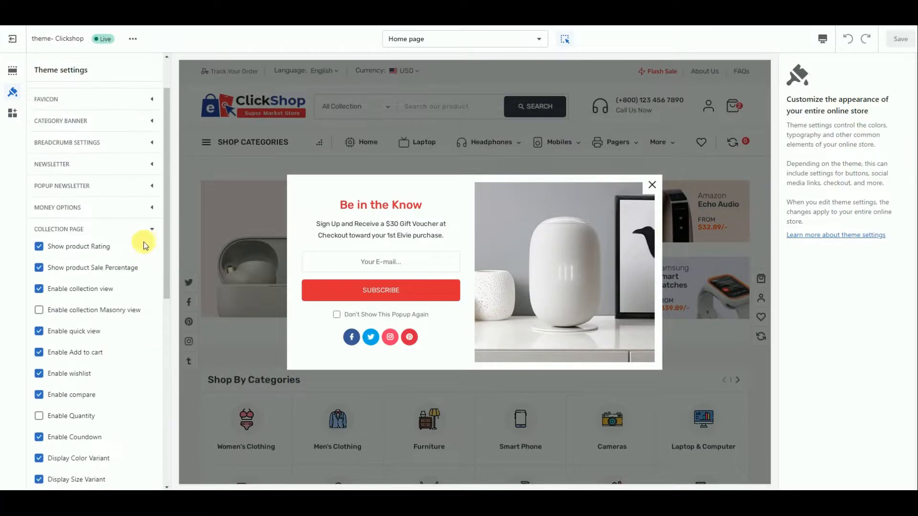
Close the collection page settings and revisit the currency fields in the money options
{"action": "left_click", "coordinate": [149, 230]}
{"action": "left_click", "coordinate": [123, 267]}
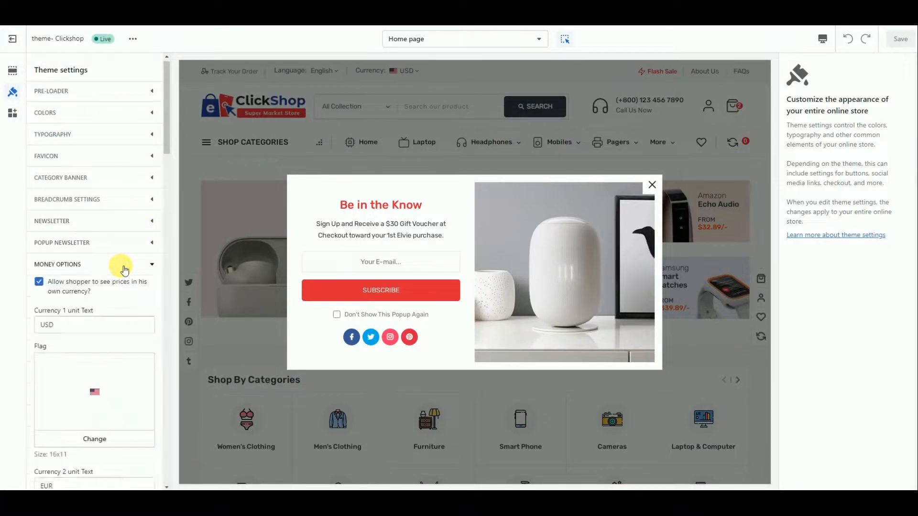
{"action": "scroll", "coordinate": [126, 277], "scroll_direction": "down", "scroll_amount": 20}
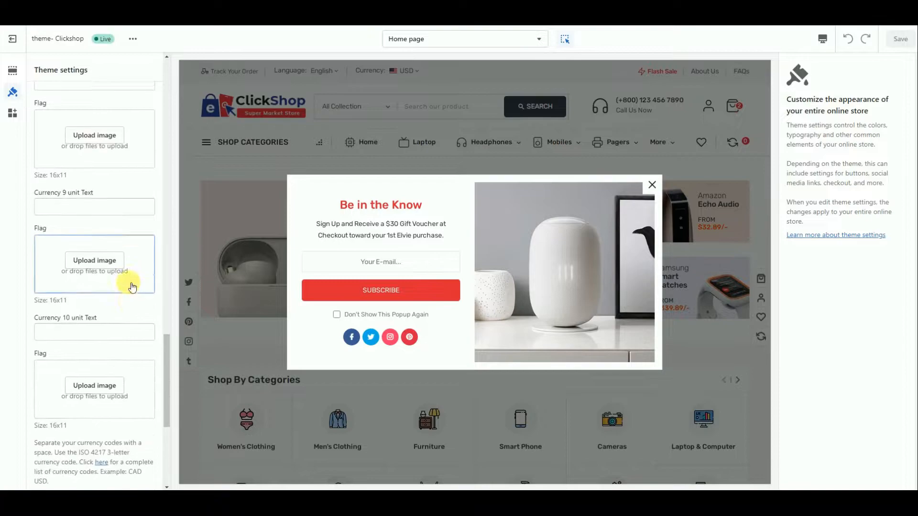
Examine the all-collection page, product grid, product page and cart settings of the theme
{"action": "scroll", "coordinate": [132, 286], "scroll_direction": "down", "scroll_amount": 6}
{"action": "left_click", "coordinate": [114, 311]}
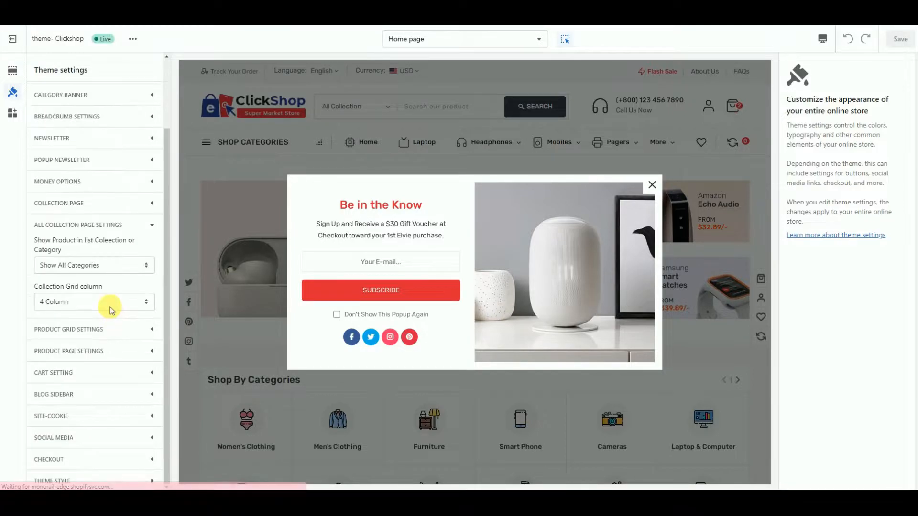
{"action": "left_click", "coordinate": [88, 330]}
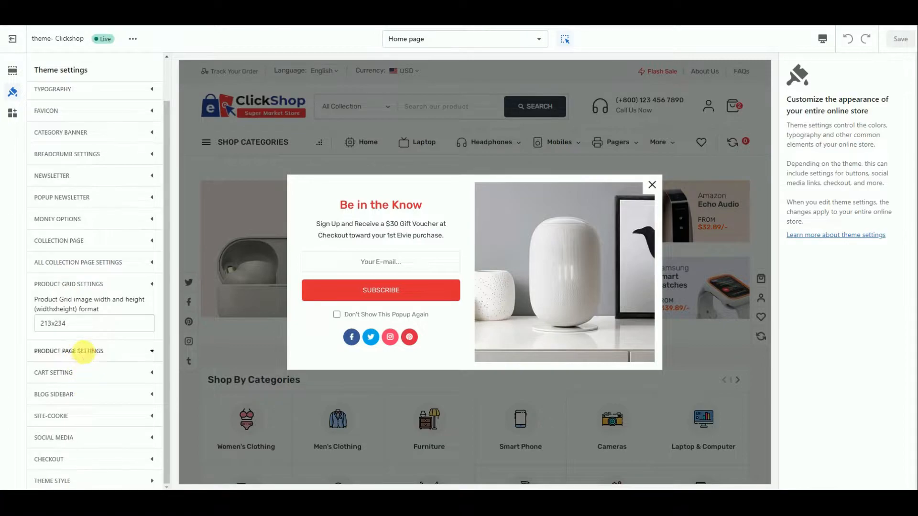
{"action": "left_click", "coordinate": [88, 356]}
{"action": "left_click", "coordinate": [95, 370]}
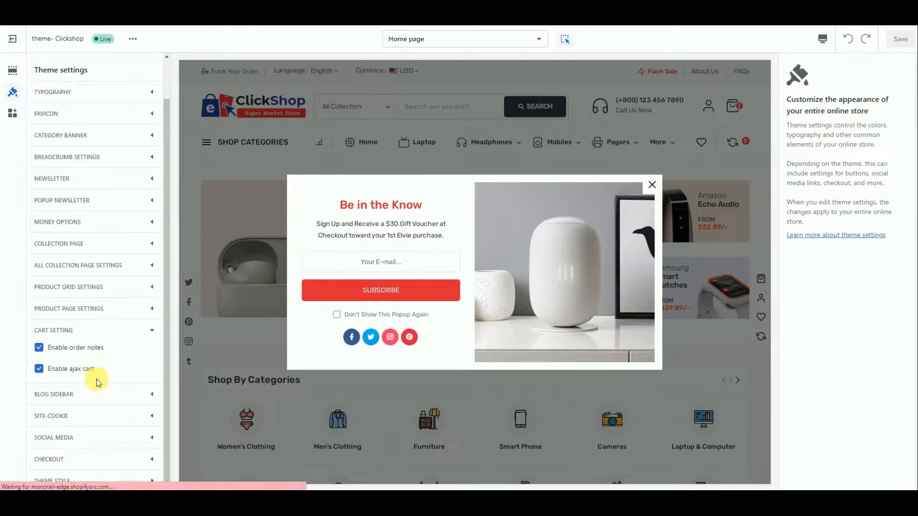
Examine the blog sidebar settings and the site-cookie settings, including cookie position, description, link and button colors
{"action": "left_click", "coordinate": [79, 393]}
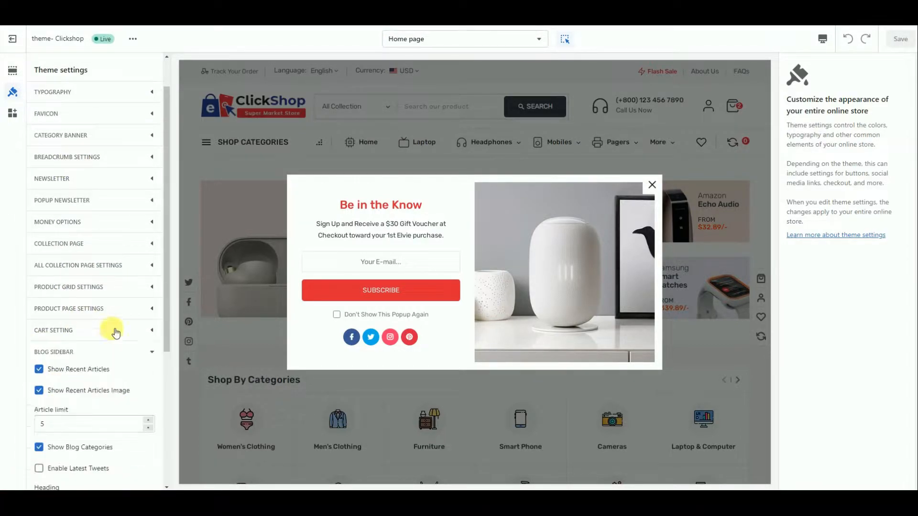
{"action": "scroll", "coordinate": [113, 315], "scroll_direction": "down", "scroll_amount": 3}
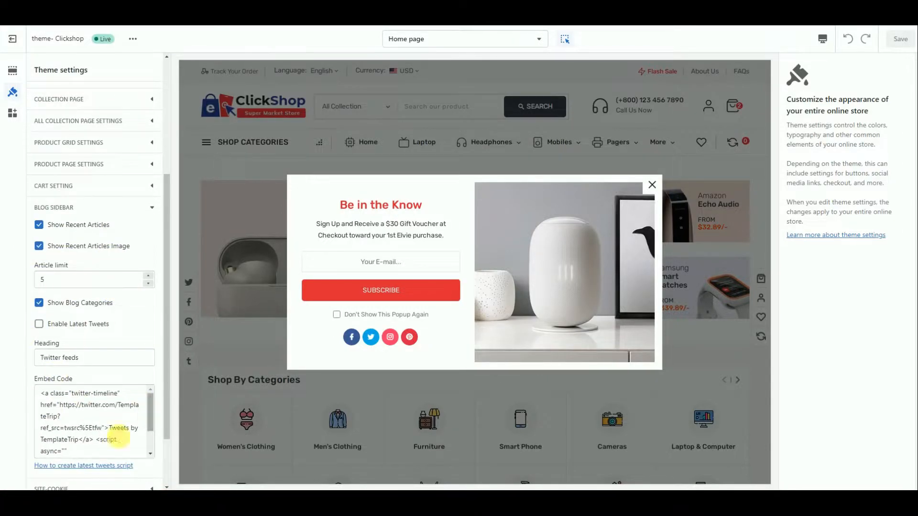
{"action": "scroll", "coordinate": [143, 411], "scroll_direction": "down", "scroll_amount": 2}
{"action": "left_click", "coordinate": [94, 413]}
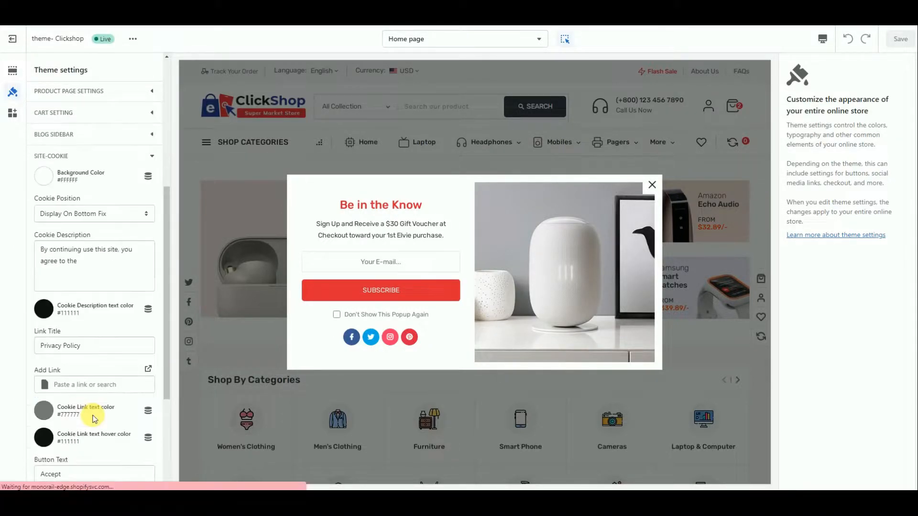
{"action": "scroll", "coordinate": [76, 380], "scroll_direction": "down", "scroll_amount": 4}
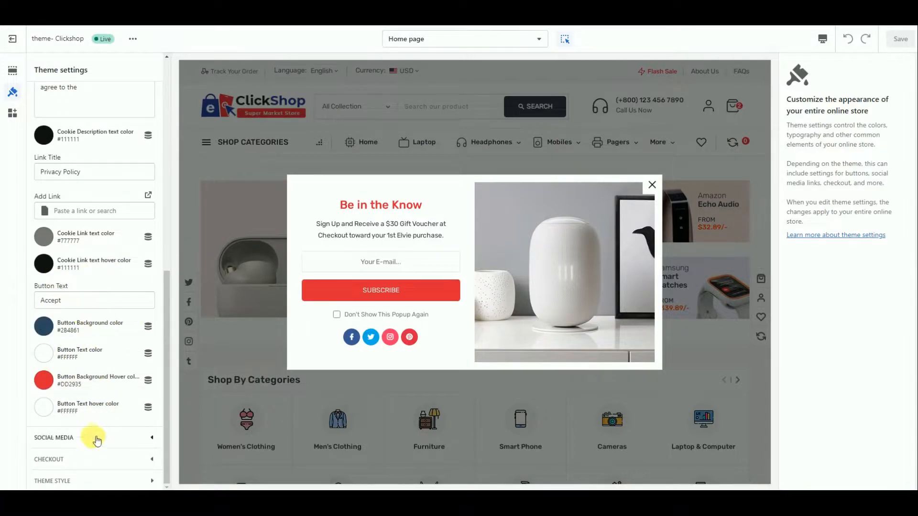
Examine the social media settings, covering the account links and the sharing options
{"action": "left_click", "coordinate": [95, 438]}
{"action": "scroll", "coordinate": [101, 191], "scroll_direction": "up", "scroll_amount": 3}
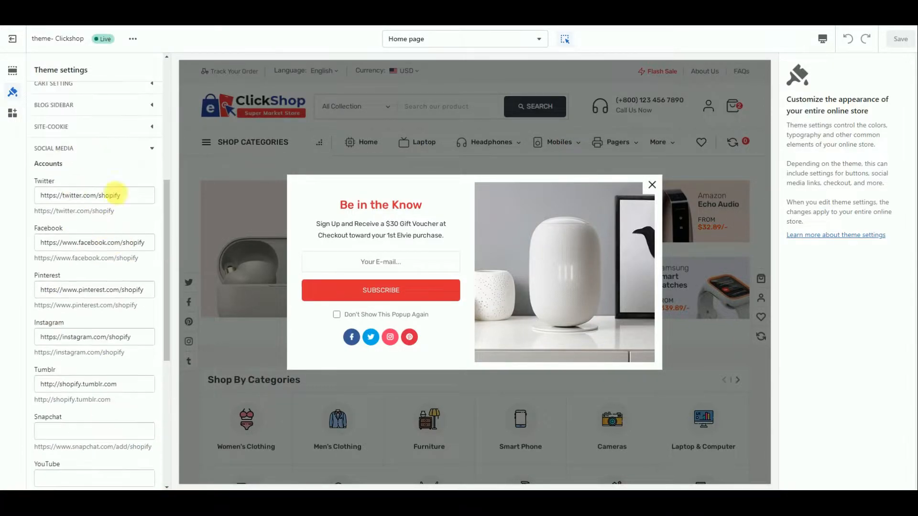
{"action": "scroll", "coordinate": [83, 352], "scroll_direction": "down", "scroll_amount": 3}
{"action": "scroll", "coordinate": [108, 313], "scroll_direction": "down", "scroll_amount": 3}
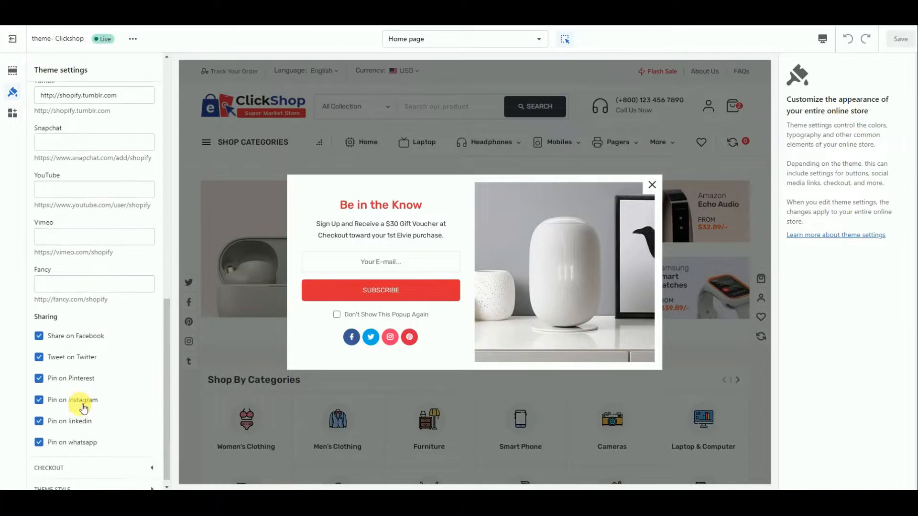
Examine the checkout settings, covering the banner, logo, main content area, order summary, typography and colors
{"action": "left_click", "coordinate": [90, 459]}
{"action": "scroll", "coordinate": [94, 243], "scroll_direction": "up", "scroll_amount": 4}
{"action": "scroll", "coordinate": [71, 196], "scroll_direction": "up", "scroll_amount": 3}
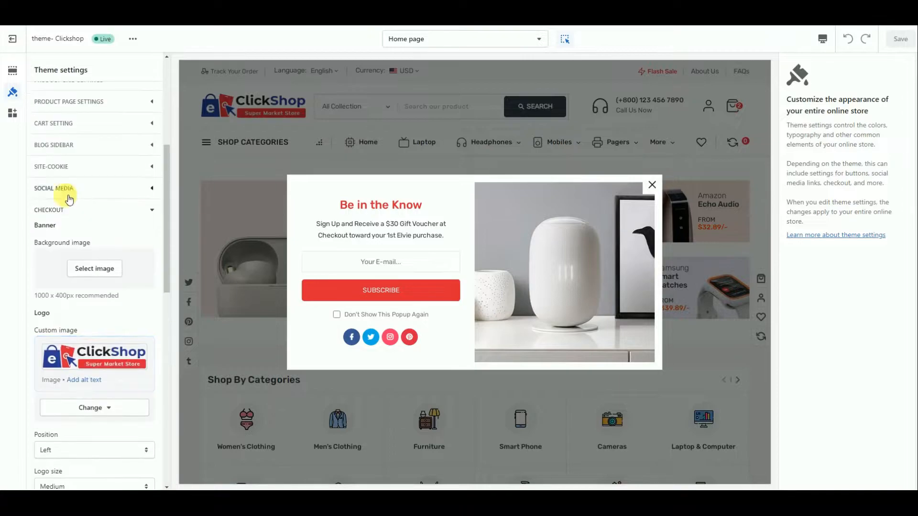
{"action": "scroll", "coordinate": [124, 306], "scroll_direction": "down", "scroll_amount": 1}
{"action": "left_click", "coordinate": [108, 361]}
{"action": "left_click", "coordinate": [133, 279]}
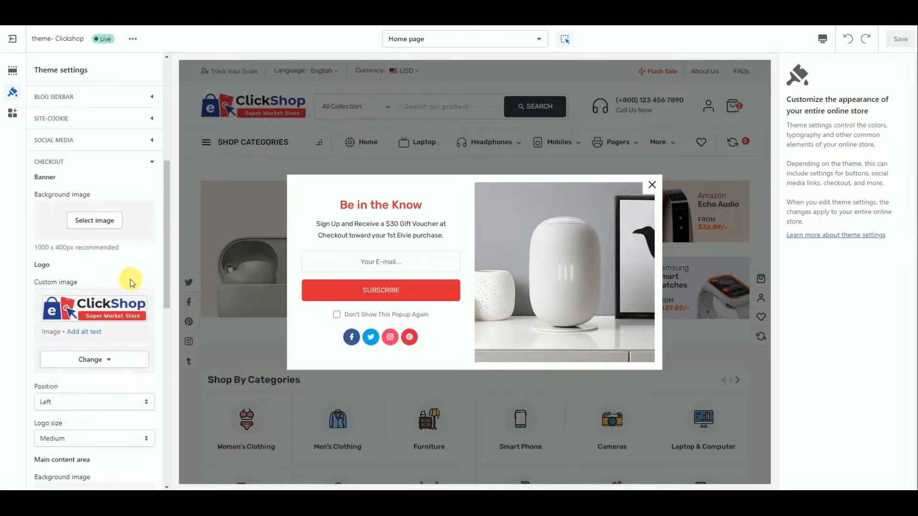
{"action": "scroll", "coordinate": [129, 277], "scroll_direction": "down", "scroll_amount": 4}
{"action": "scroll", "coordinate": [91, 372], "scroll_direction": "down", "scroll_amount": 3}
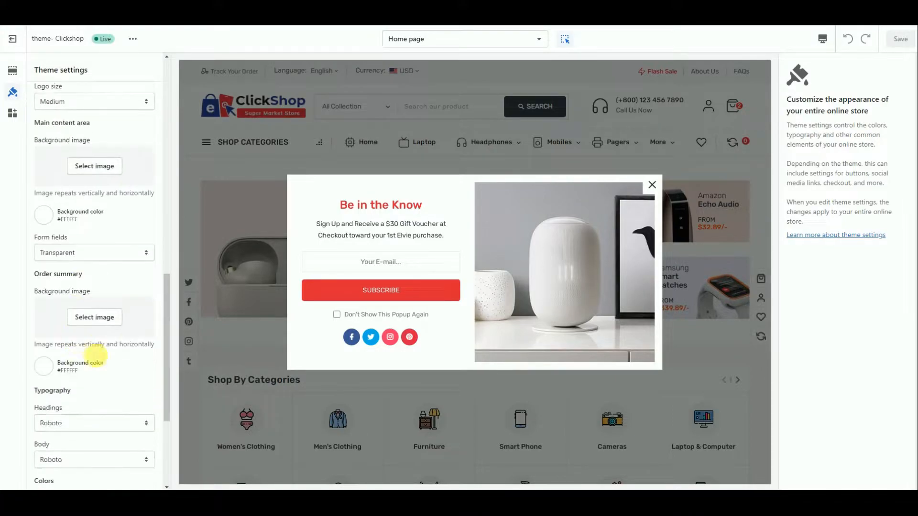
{"action": "scroll", "coordinate": [48, 336], "scroll_direction": "down", "scroll_amount": 2}
{"action": "scroll", "coordinate": [86, 287], "scroll_direction": "down", "scroll_amount": 2}
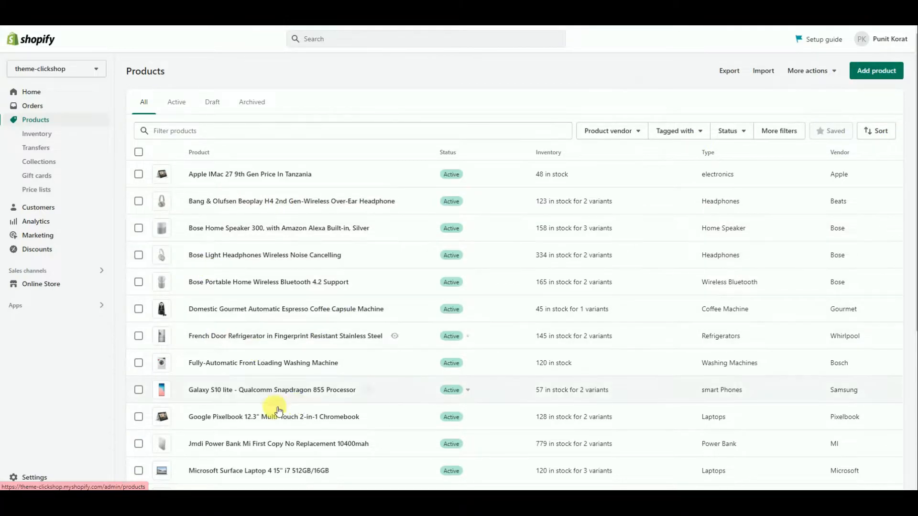
Open the Google Pixelbook 12.3" Multi-Touch 2-in-1 Chromebook product and review its description, media, options, variants and search engine listing
{"action": "left_click", "coordinate": [265, 411]}
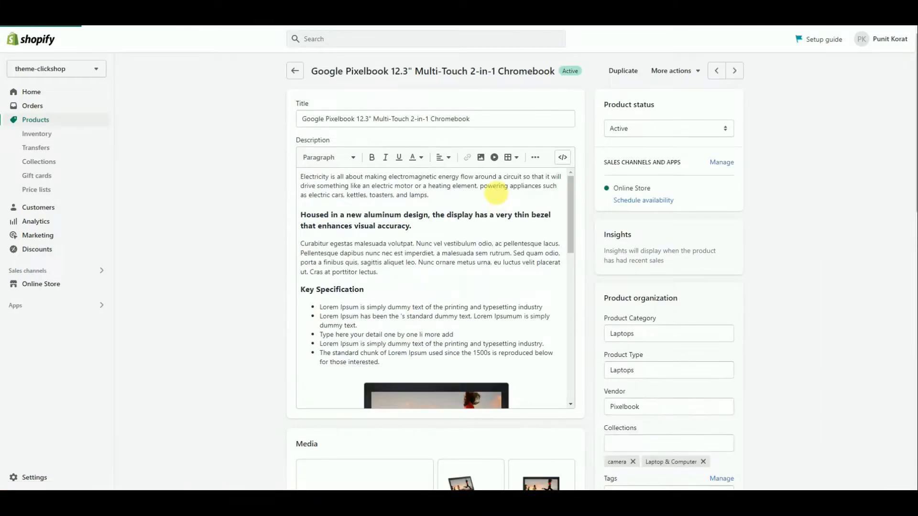
{"action": "left_click", "coordinate": [633, 185]}
{"action": "left_click", "coordinate": [536, 135]}
{"action": "scroll", "coordinate": [514, 188], "scroll_direction": "down", "scroll_amount": 3}
{"action": "scroll", "coordinate": [514, 188], "scroll_direction": "down", "scroll_amount": 5}
{"action": "scroll", "coordinate": [471, 199], "scroll_direction": "down", "scroll_amount": 7}
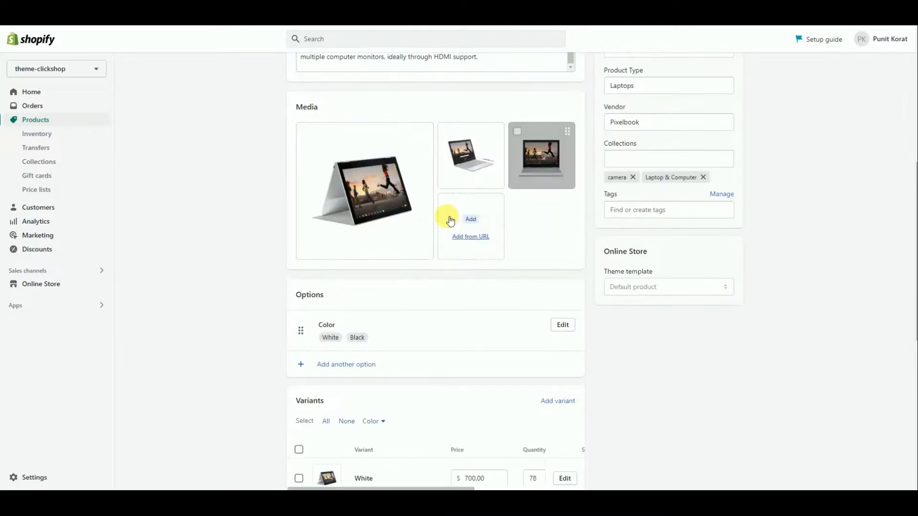
{"action": "scroll", "coordinate": [382, 181], "scroll_direction": "down", "scroll_amount": 3}
{"action": "scroll", "coordinate": [466, 285], "scroll_direction": "down", "scroll_amount": 2}
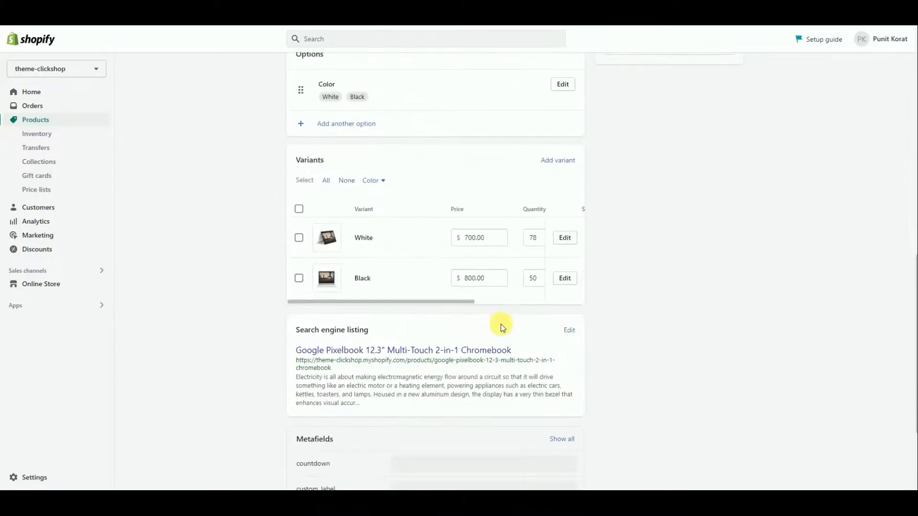
{"action": "scroll", "coordinate": [508, 246], "scroll_direction": "up", "scroll_amount": 15}
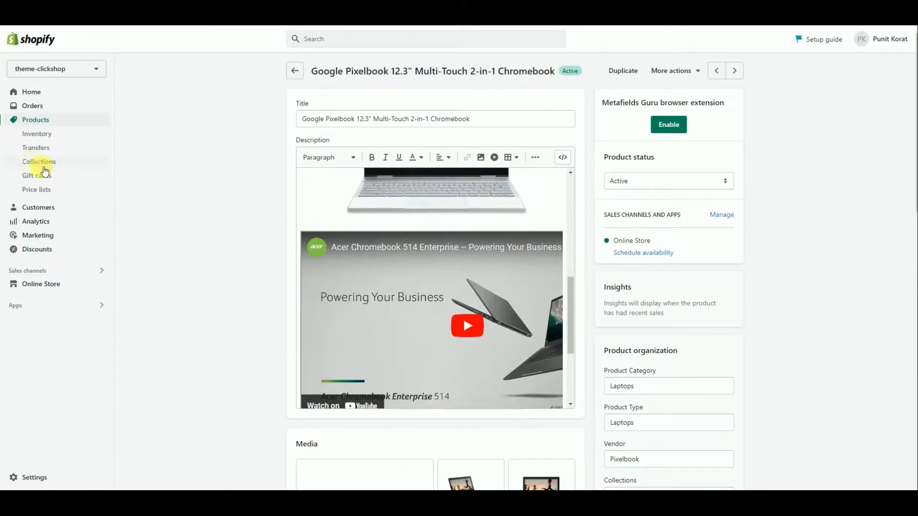
Open the Stationery collection and review its description, product sort options and product list
{"action": "left_click", "coordinate": [39, 162]}
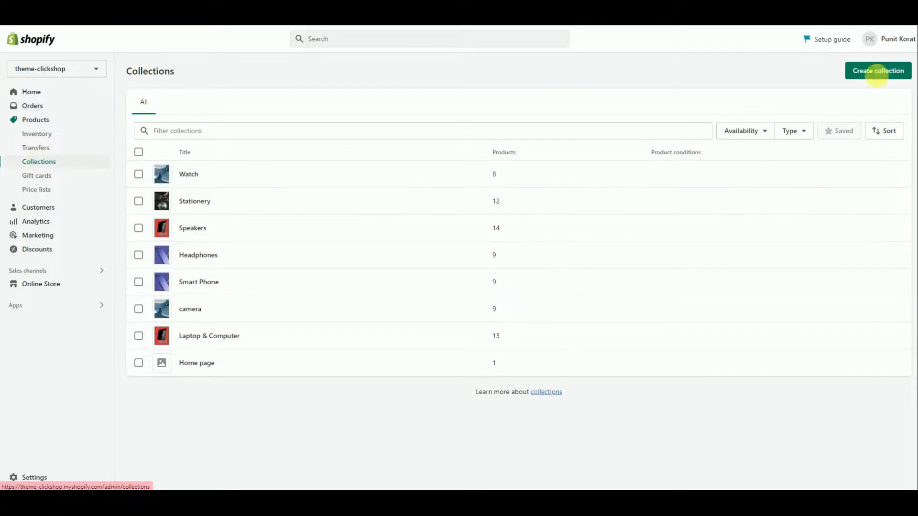
{"action": "left_click", "coordinate": [209, 206]}
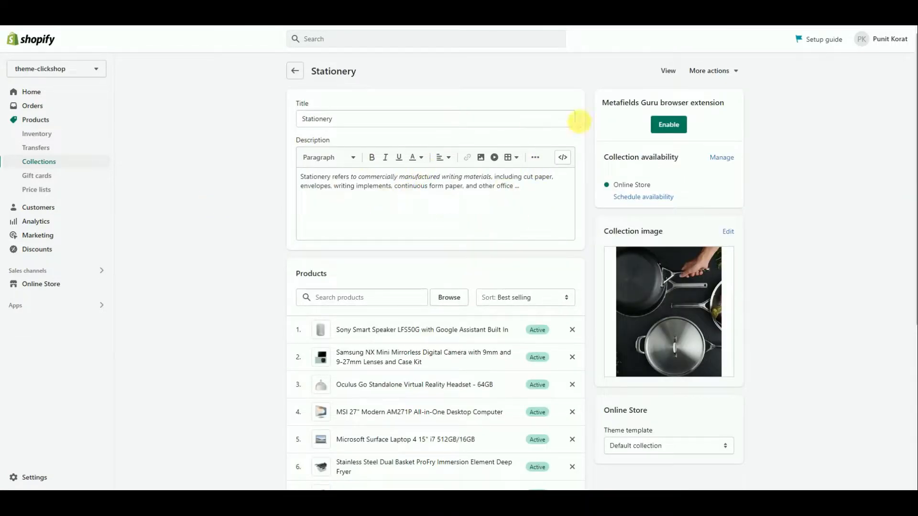
{"action": "left_click", "coordinate": [558, 300]}
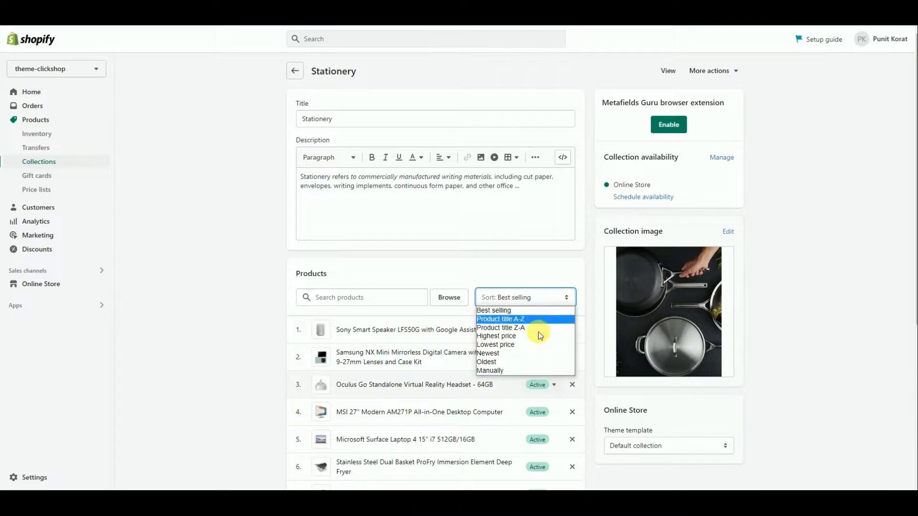
{"action": "left_click", "coordinate": [546, 266]}
{"action": "scroll", "coordinate": [546, 266], "scroll_direction": "down", "scroll_amount": 3}
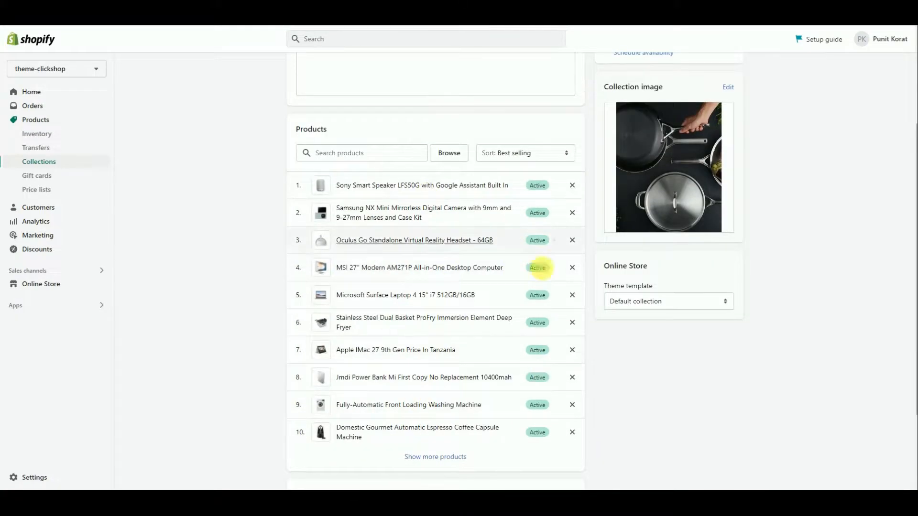
{"action": "scroll", "coordinate": [522, 274], "scroll_direction": "down", "scroll_amount": 2}
{"action": "scroll", "coordinate": [522, 273], "scroll_direction": "down", "scroll_amount": 1}
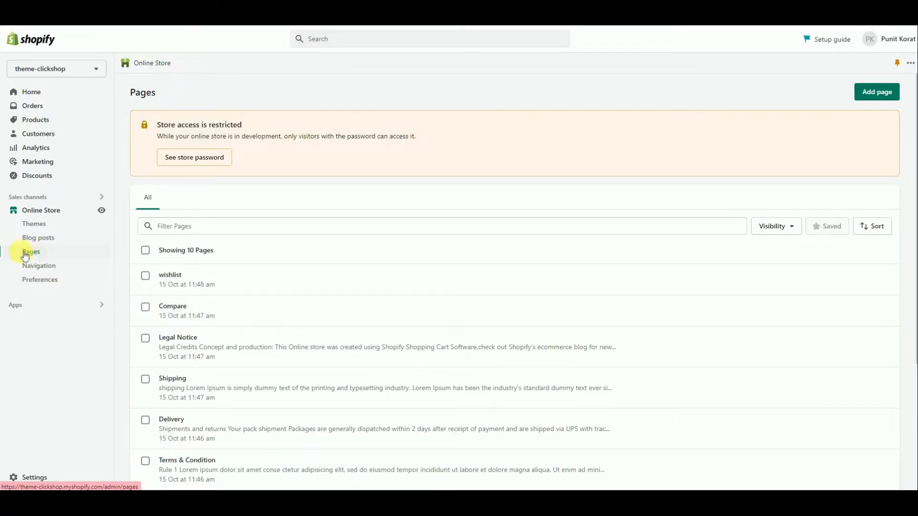
Add a page titled "About us" with the aboutus theme template and save it
{"action": "left_click", "coordinate": [877, 93]}
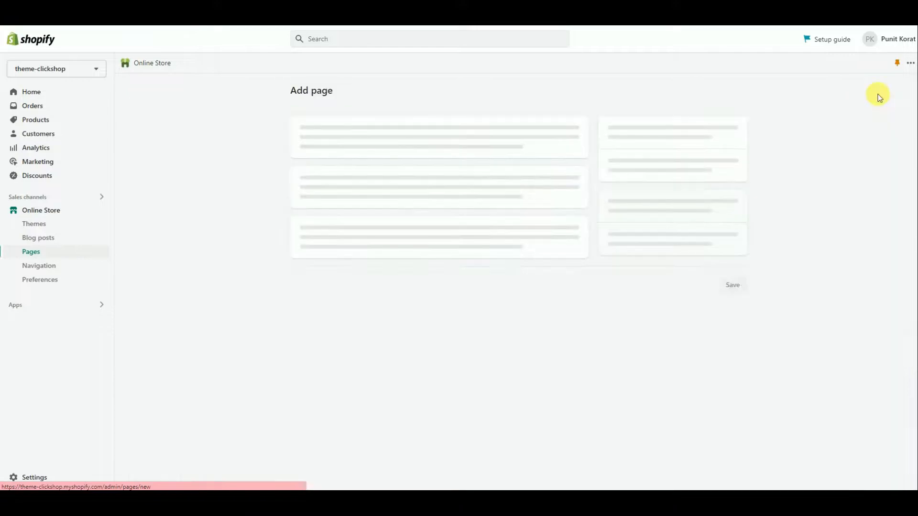
{"action": "left_click", "coordinate": [413, 144]}
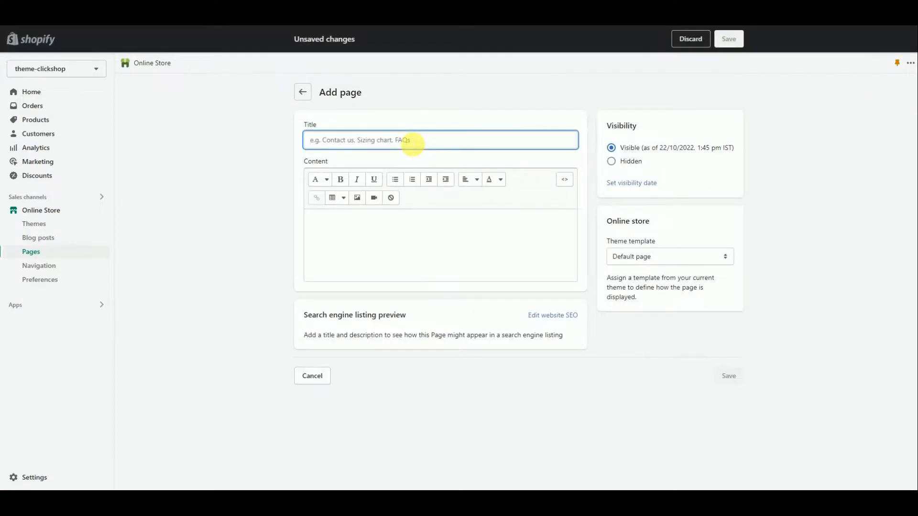
{"action": "type", "text": "About us"}
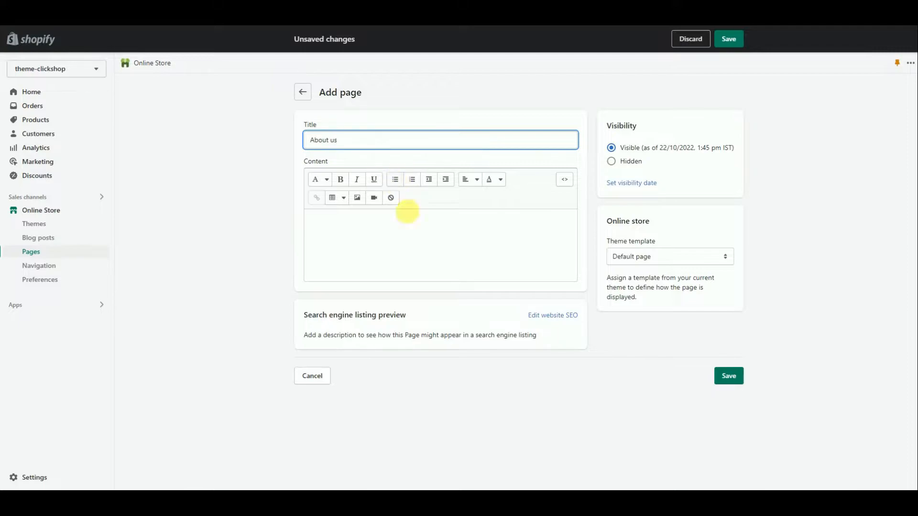
{"action": "left_click", "coordinate": [667, 257]}
{"action": "left_click", "coordinate": [641, 278]}
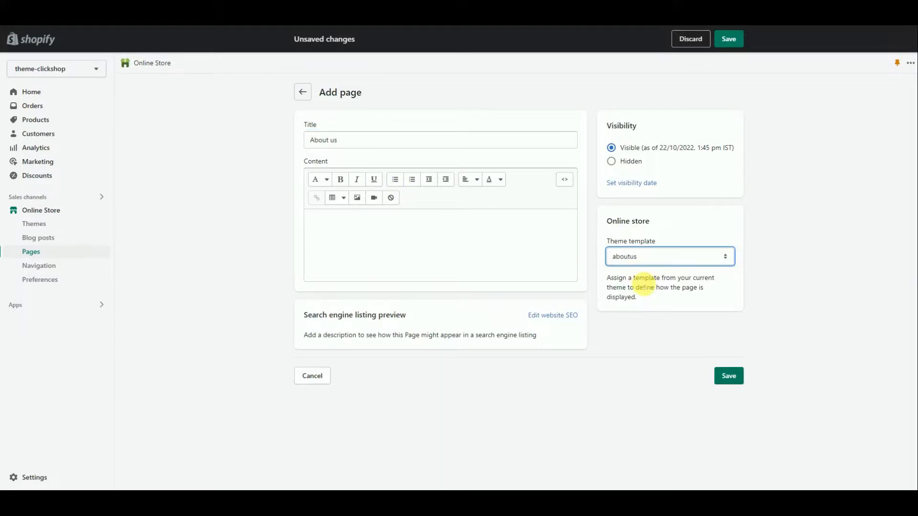
{"action": "left_click", "coordinate": [728, 375]}
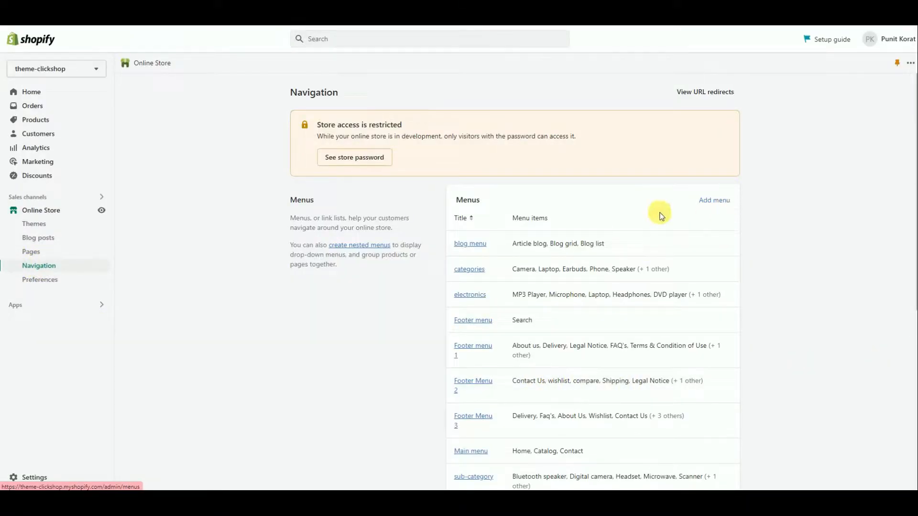
Start a new navigation menu titled "Menu"
{"action": "left_click", "coordinate": [718, 200]}
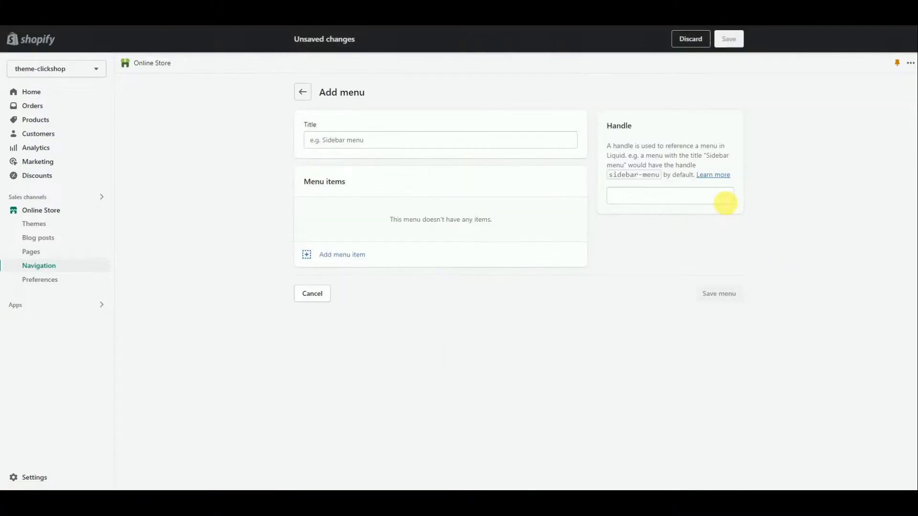
{"action": "left_click", "coordinate": [324, 142]}
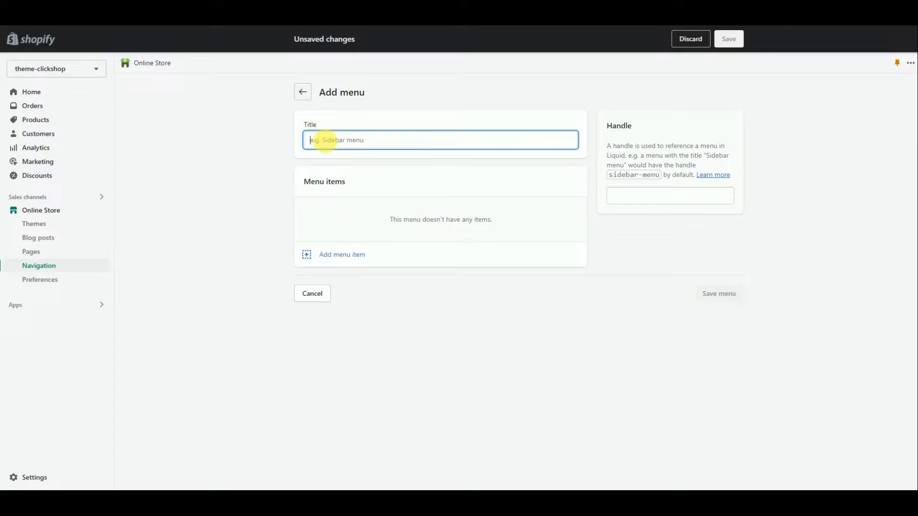
{"action": "type", "text": "Menu"}
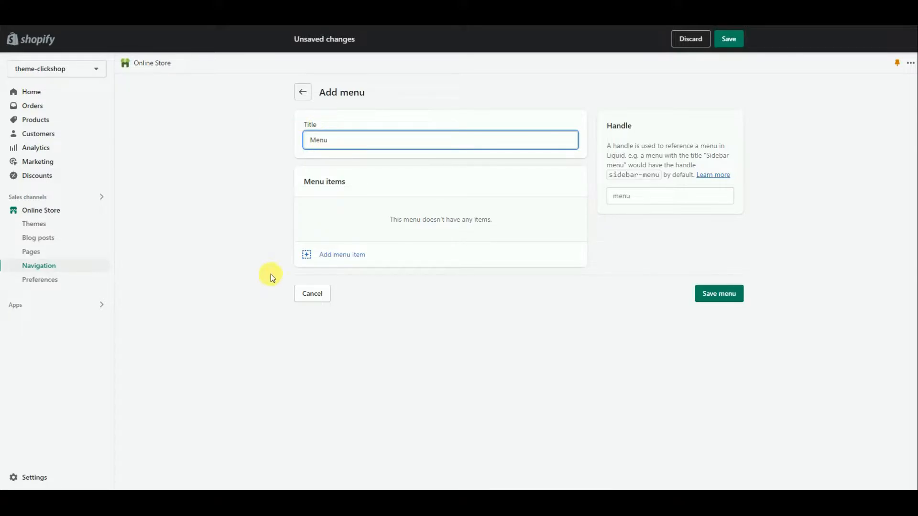
Add an "About us" item linked to the About us page and save the menu
{"action": "left_click", "coordinate": [337, 255]}
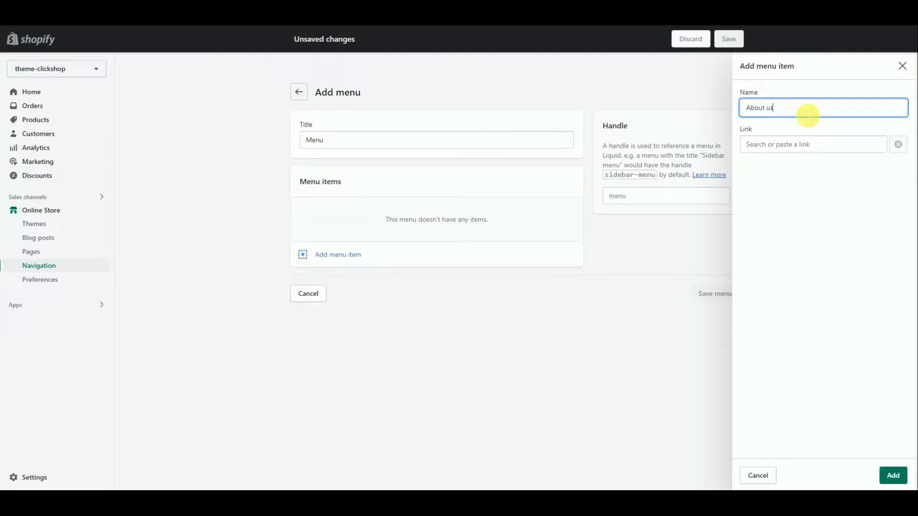
{"action": "left_click", "coordinate": [805, 145]}
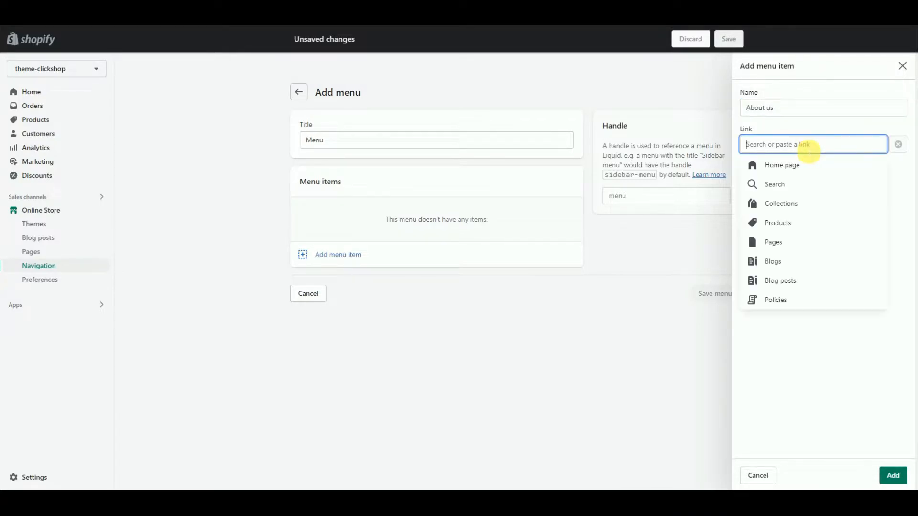
{"action": "left_click", "coordinate": [779, 240]}
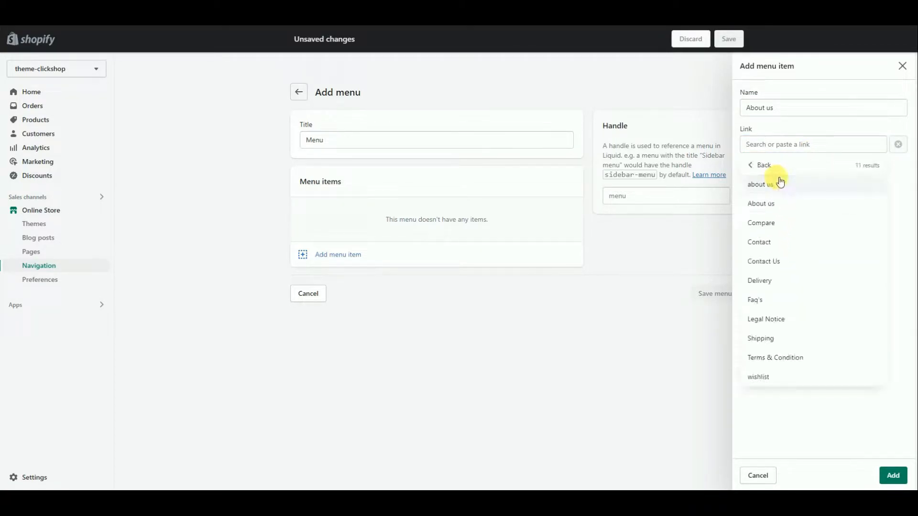
{"action": "left_click", "coordinate": [770, 203]}
{"action": "left_click", "coordinate": [894, 477]}
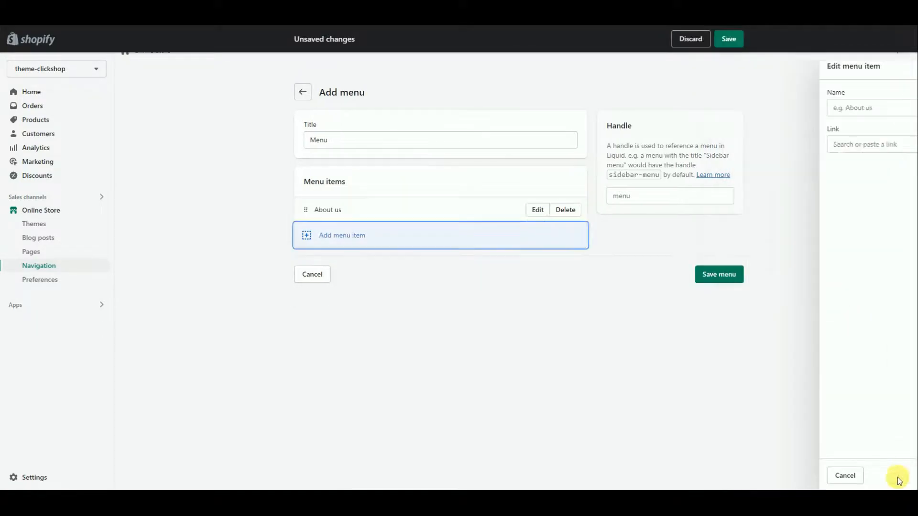
{"action": "left_click", "coordinate": [707, 272]}
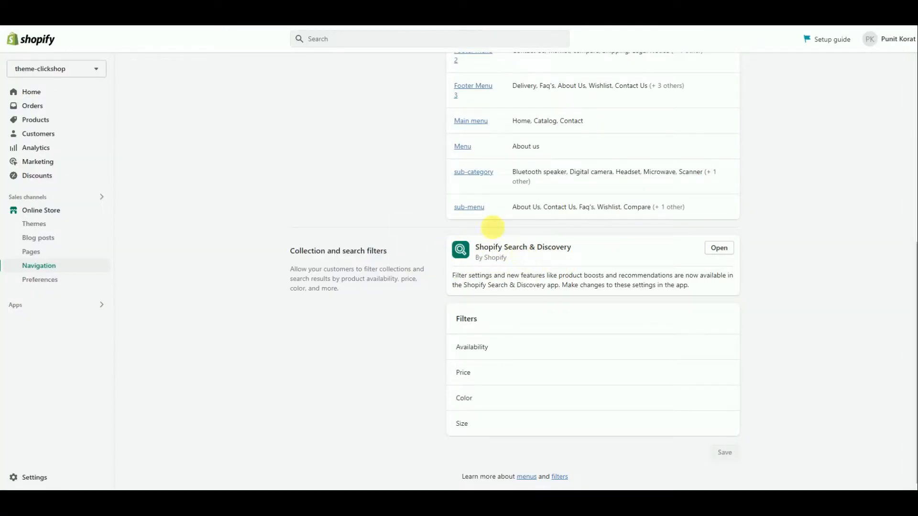
Open the collection and search filters in the Search & Discovery app for editing
{"action": "left_click", "coordinate": [721, 248]}
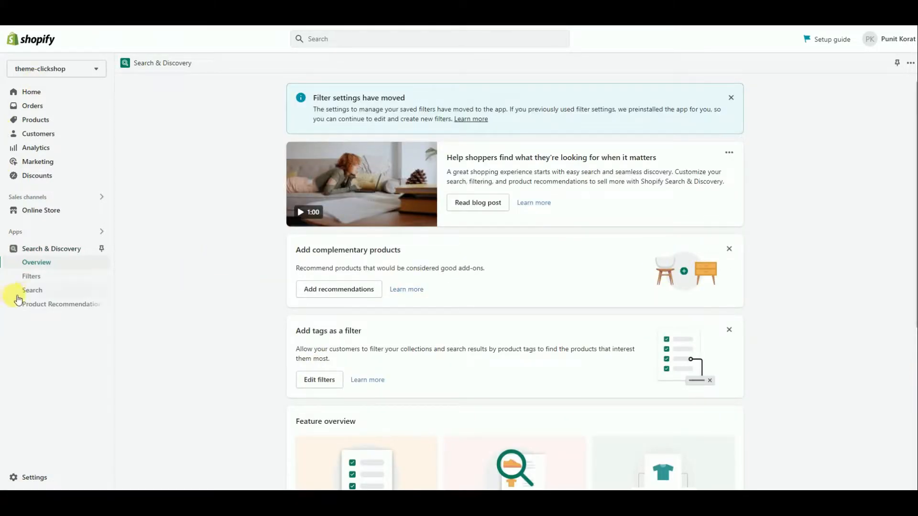
{"action": "left_click", "coordinate": [32, 277]}
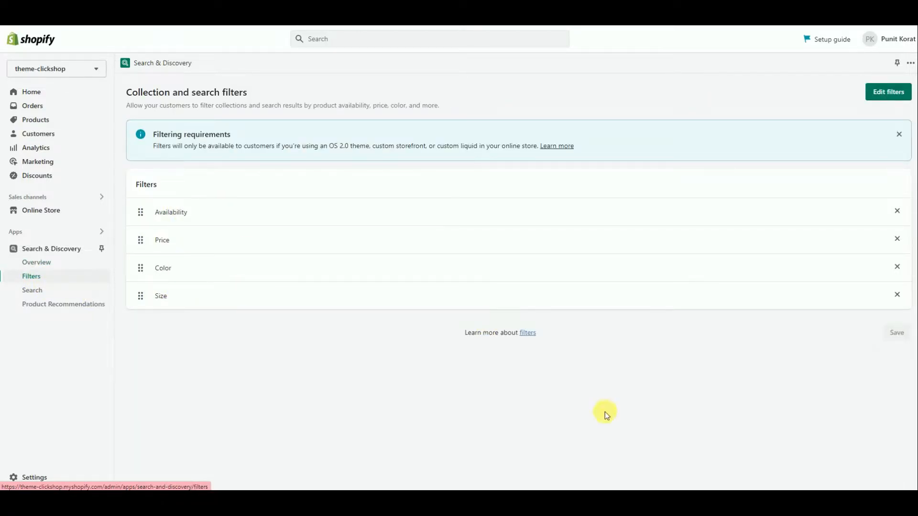
{"action": "left_click", "coordinate": [892, 92]}
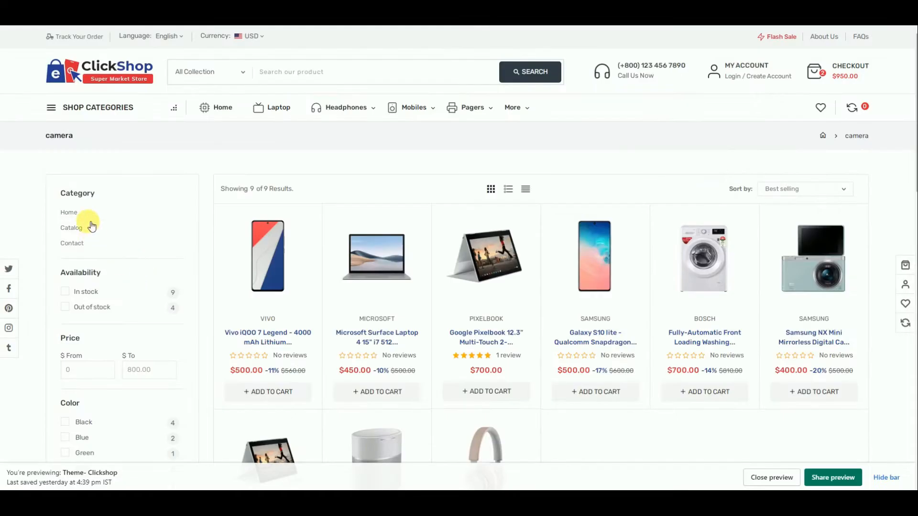
Review the sidebar of the camera collection page in the storefront preview, including the category, availability, price, color and size filters
{"action": "scroll", "coordinate": [71, 265], "scroll_direction": "down", "scroll_amount": 1}
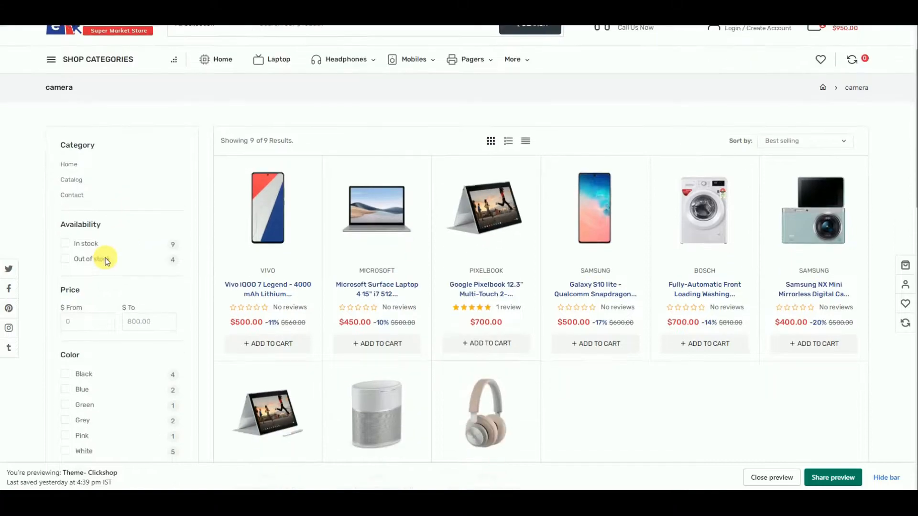
{"action": "scroll", "coordinate": [134, 222], "scroll_direction": "down", "scroll_amount": 2}
{"action": "scroll", "coordinate": [62, 178], "scroll_direction": "down", "scroll_amount": 3}
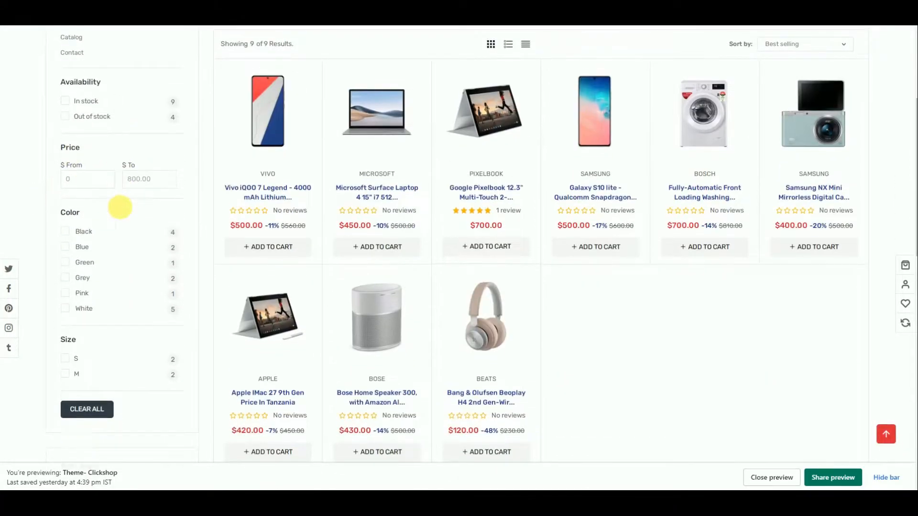
{"action": "scroll", "coordinate": [116, 256], "scroll_direction": "down", "scroll_amount": 2}
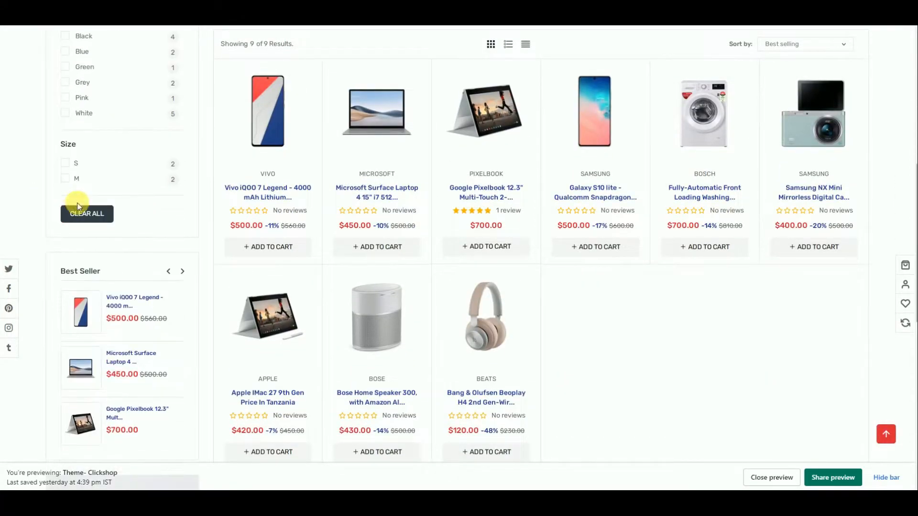
{"action": "scroll", "coordinate": [114, 260], "scroll_direction": "down", "scroll_amount": 4}
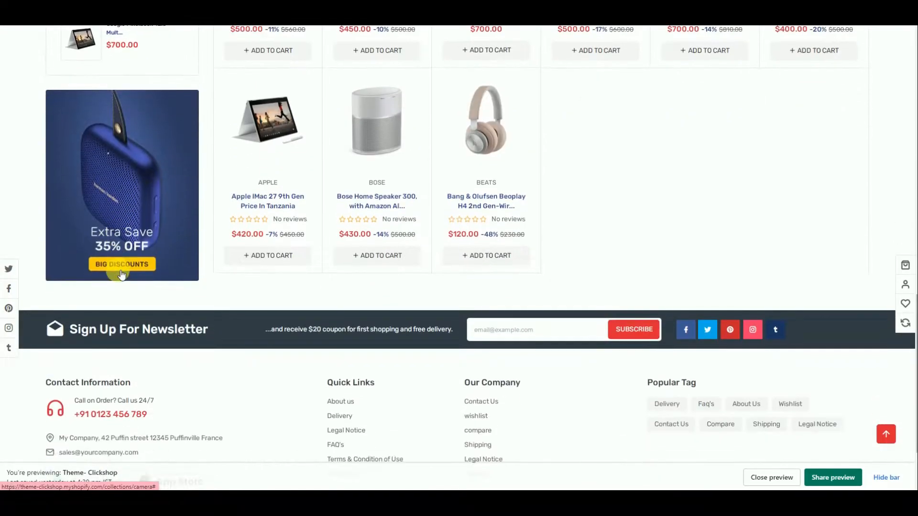
{"action": "scroll", "coordinate": [116, 270], "scroll_direction": "up", "scroll_amount": 5}
{"action": "scroll", "coordinate": [117, 269], "scroll_direction": "up", "scroll_amount": 5}
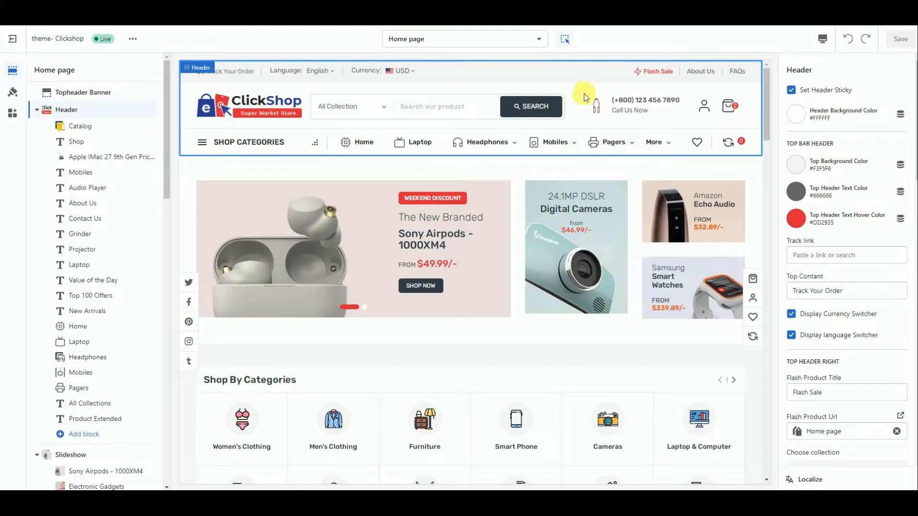
Examine the home page Header section's settings, covering the top bar, top header right, main header, logo and menu options
{"action": "scroll", "coordinate": [852, 193], "scroll_direction": "down", "scroll_amount": 3}
{"action": "scroll", "coordinate": [823, 171], "scroll_direction": "down", "scroll_amount": 2}
{"action": "scroll", "coordinate": [826, 178], "scroll_direction": "up", "scroll_amount": 2}
{"action": "scroll", "coordinate": [871, 276], "scroll_direction": "down", "scroll_amount": 1}
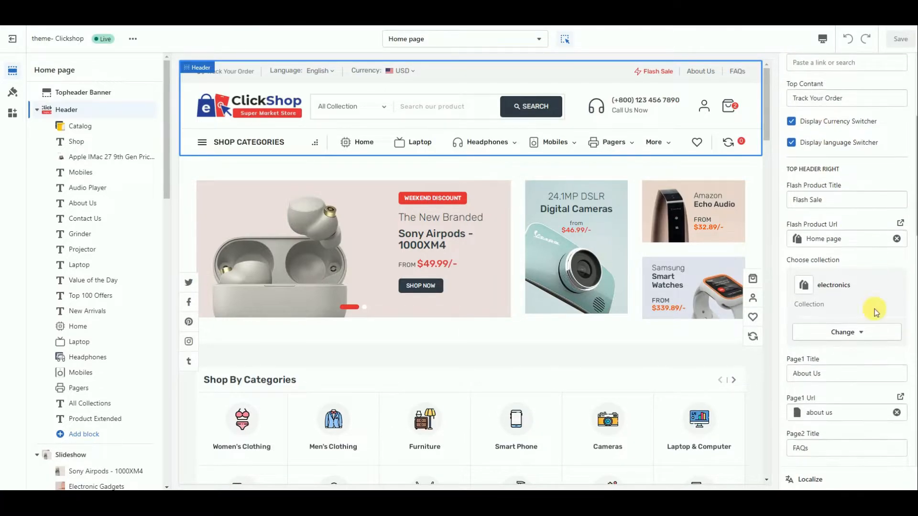
{"action": "scroll", "coordinate": [855, 320], "scroll_direction": "down", "scroll_amount": 6}
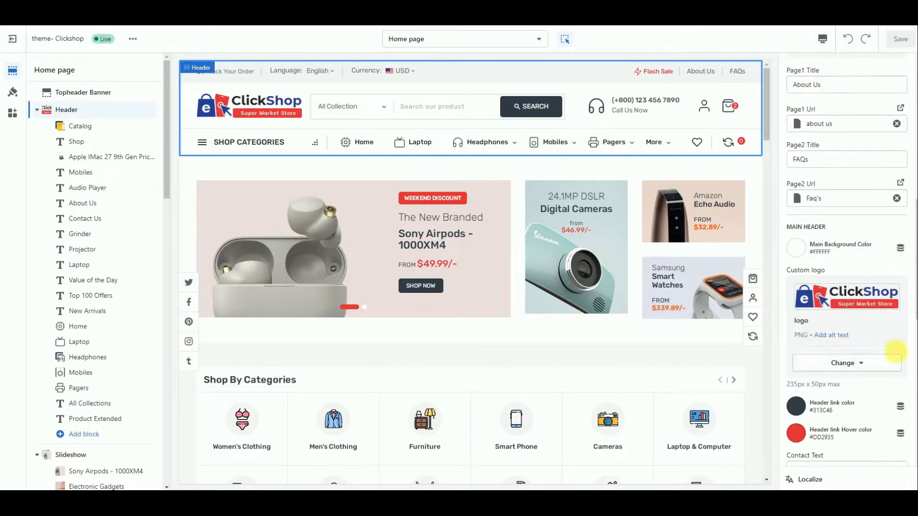
{"action": "scroll", "coordinate": [856, 306], "scroll_direction": "down", "scroll_amount": 5}
{"action": "scroll", "coordinate": [856, 310], "scroll_direction": "down", "scroll_amount": 5}
{"action": "scroll", "coordinate": [861, 382], "scroll_direction": "up", "scroll_amount": 2}
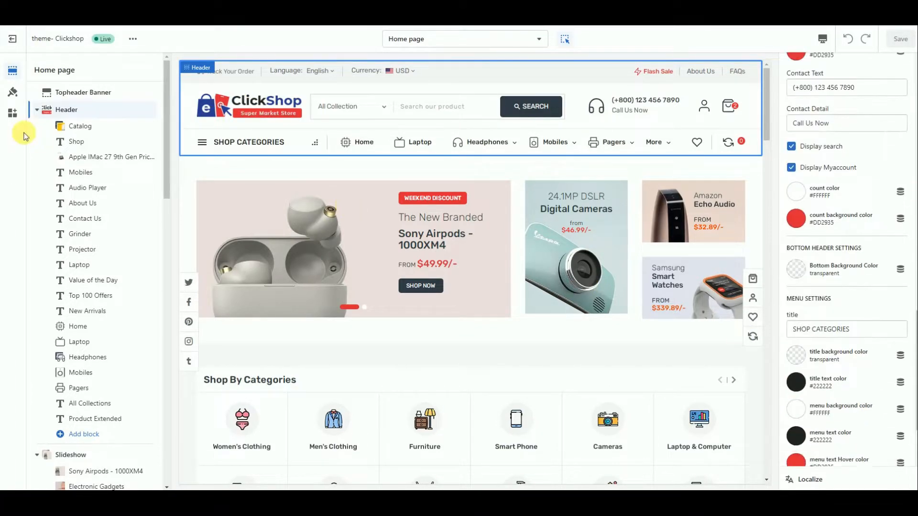
Expand the Shop Categories menu in the preview, show the Catalog submenu, and open the header's Catalog block settings
{"action": "left_click", "coordinate": [81, 127]}
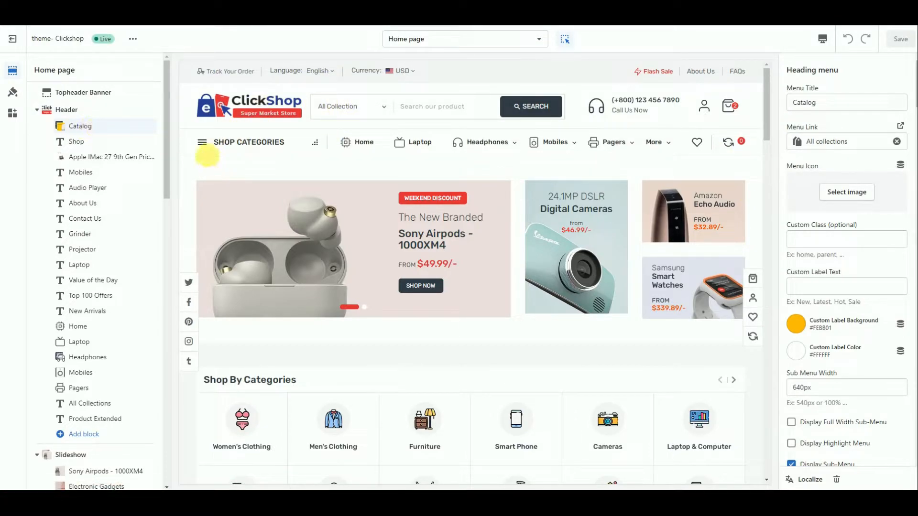
{"action": "left_click", "coordinate": [207, 148]}
{"action": "mouse_move", "coordinate": [219, 168]}
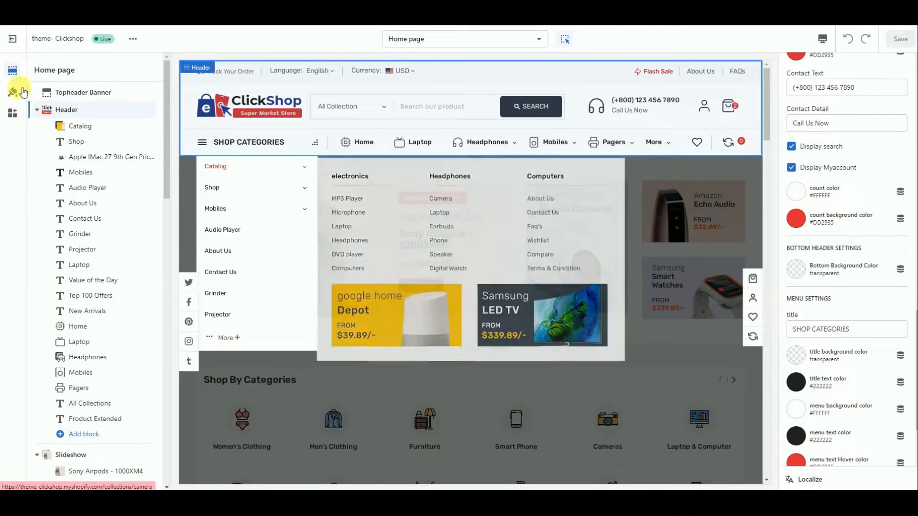
{"action": "left_click", "coordinate": [88, 132]}
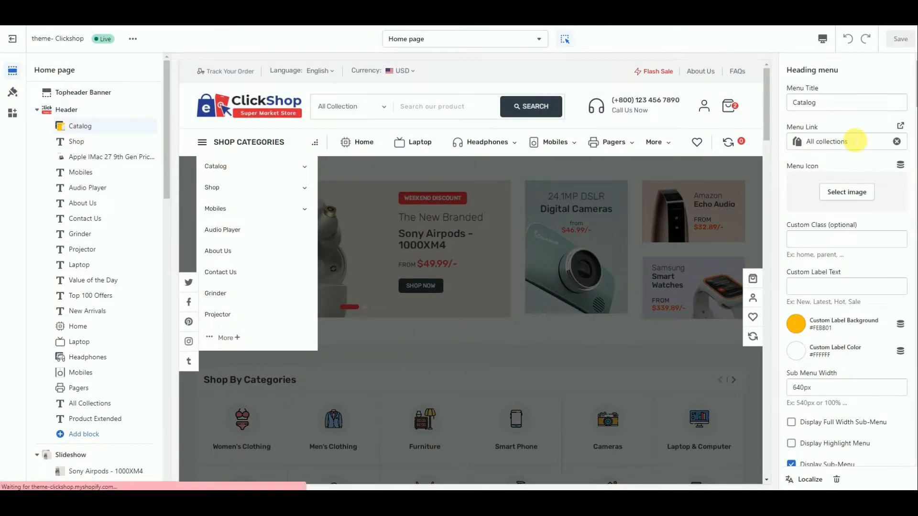
Examine the Catalog block's submenu width, menu link columns with their assigned menus, and column image settings
{"action": "scroll", "coordinate": [840, 201], "scroll_direction": "down", "scroll_amount": 5}
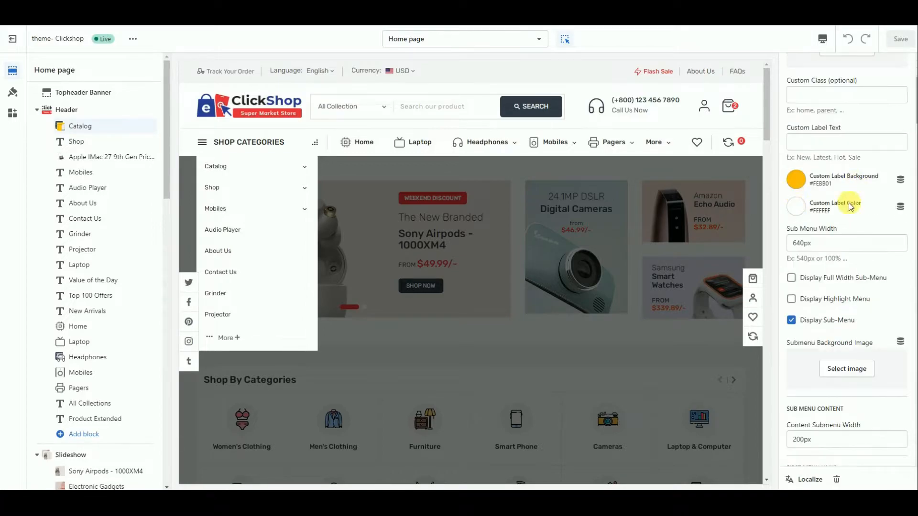
{"action": "scroll", "coordinate": [846, 253], "scroll_direction": "down", "scroll_amount": 2}
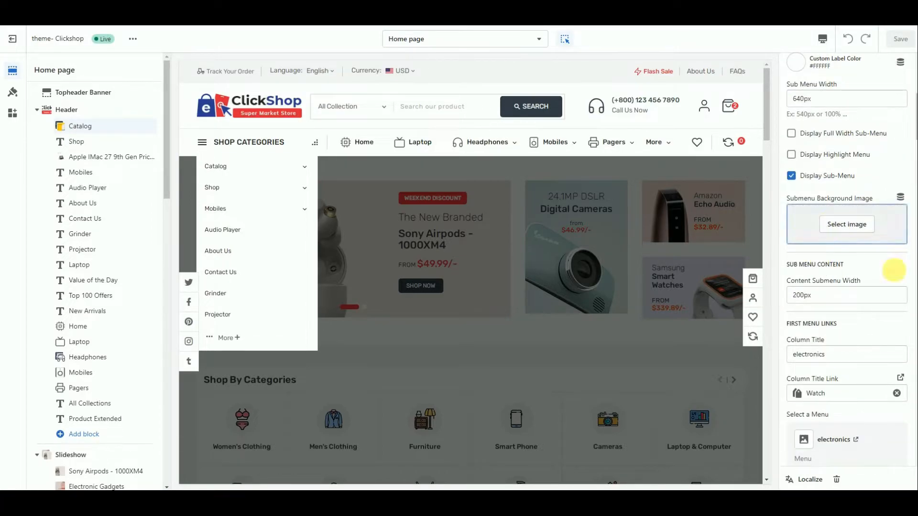
{"action": "scroll", "coordinate": [846, 260], "scroll_direction": "down", "scroll_amount": 2}
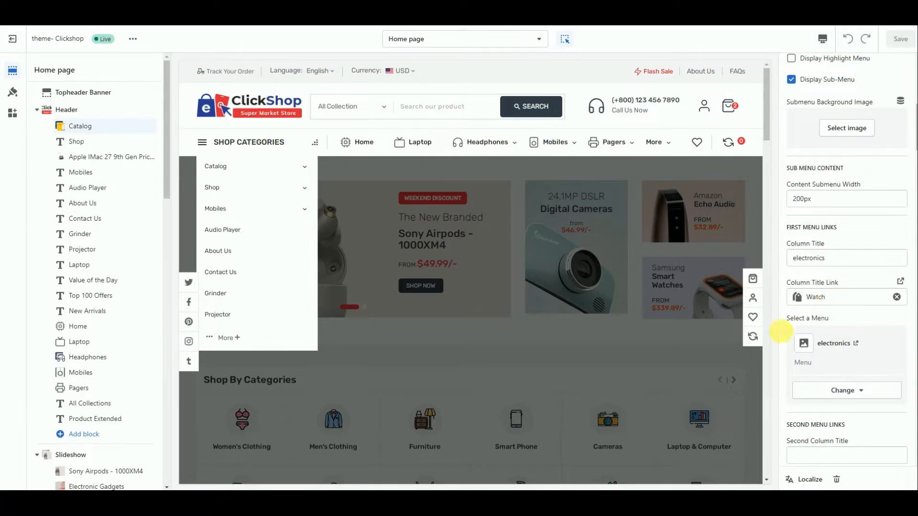
{"action": "left_click", "coordinate": [842, 390]}
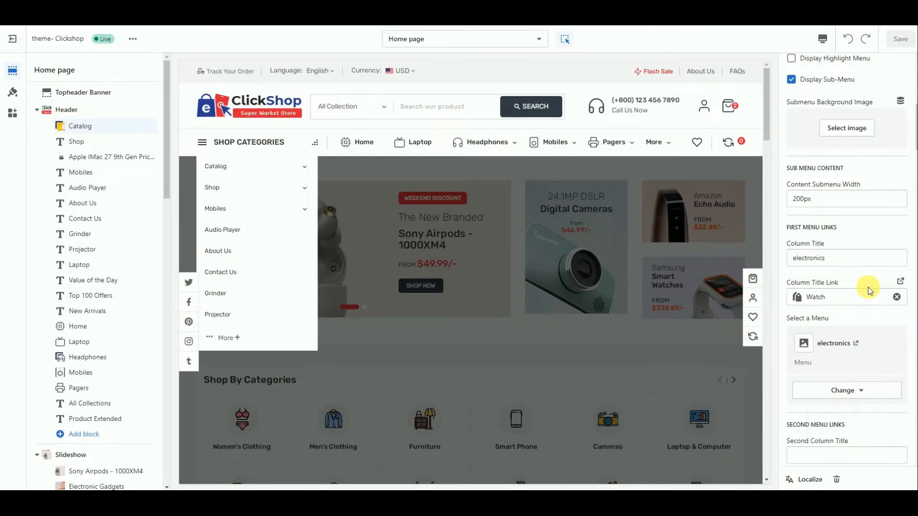
{"action": "scroll", "coordinate": [871, 304], "scroll_direction": "down", "scroll_amount": 9}
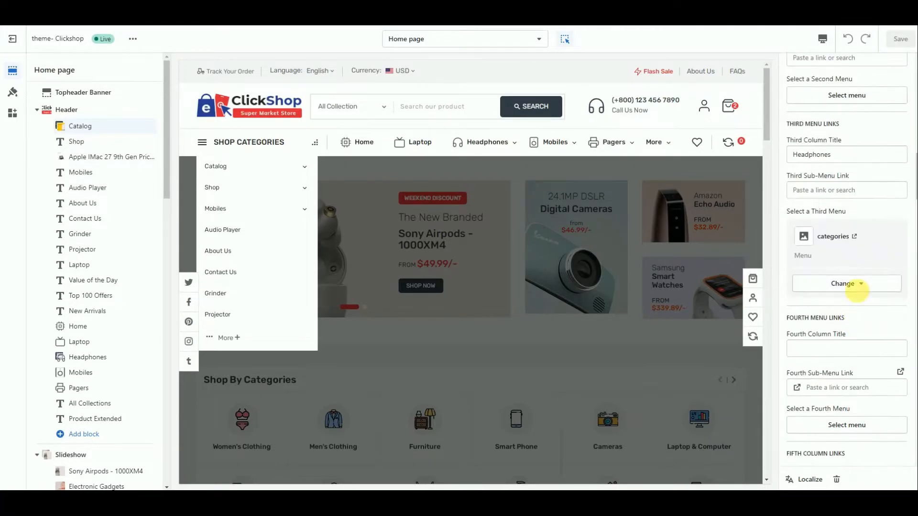
{"action": "left_click", "coordinate": [858, 285]}
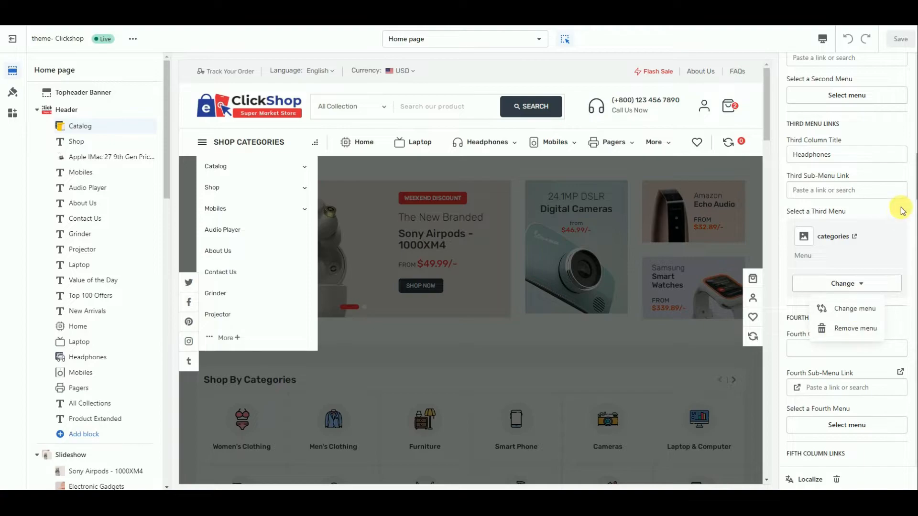
{"action": "scroll", "coordinate": [872, 276], "scroll_direction": "down", "scroll_amount": 5}
{"action": "left_click", "coordinate": [863, 381]}
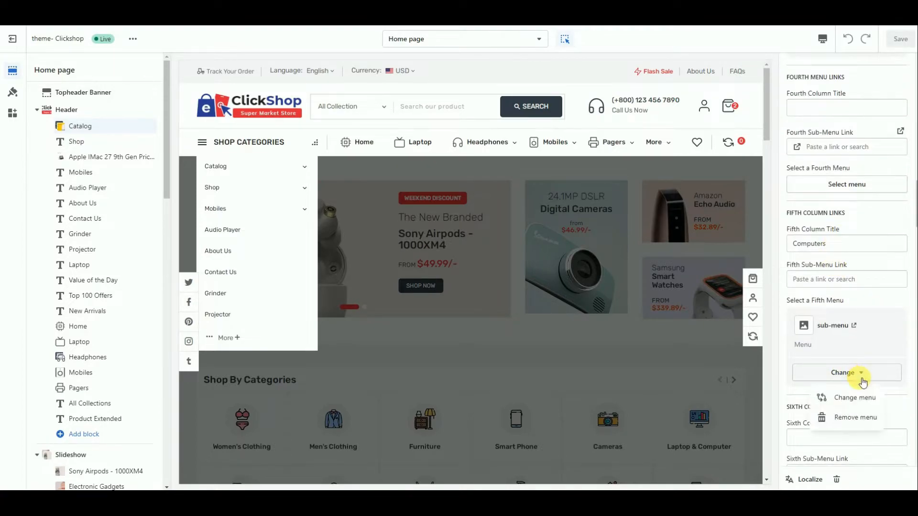
{"action": "left_click", "coordinate": [865, 377]}
{"action": "scroll", "coordinate": [844, 327], "scroll_direction": "down", "scroll_amount": 4}
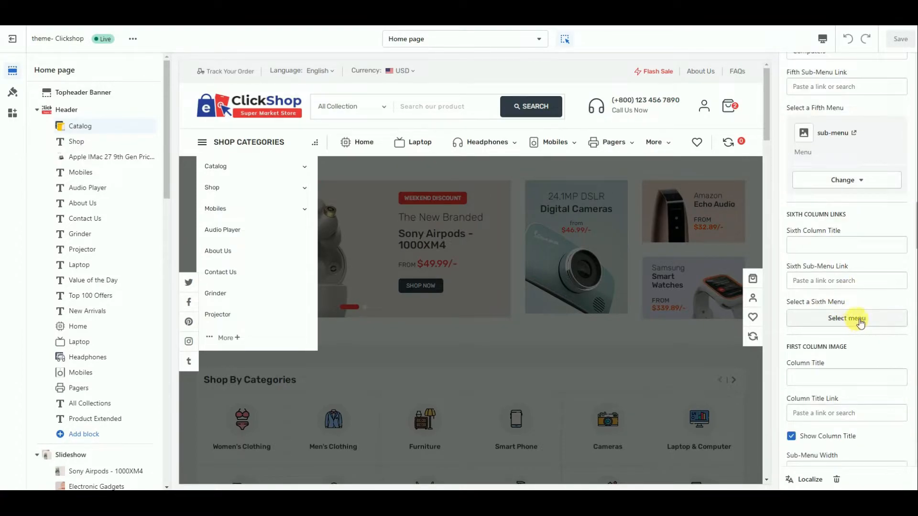
{"action": "scroll", "coordinate": [860, 323], "scroll_direction": "down", "scroll_amount": 8}
{"action": "scroll", "coordinate": [860, 369], "scroll_direction": "down", "scroll_amount": 10}
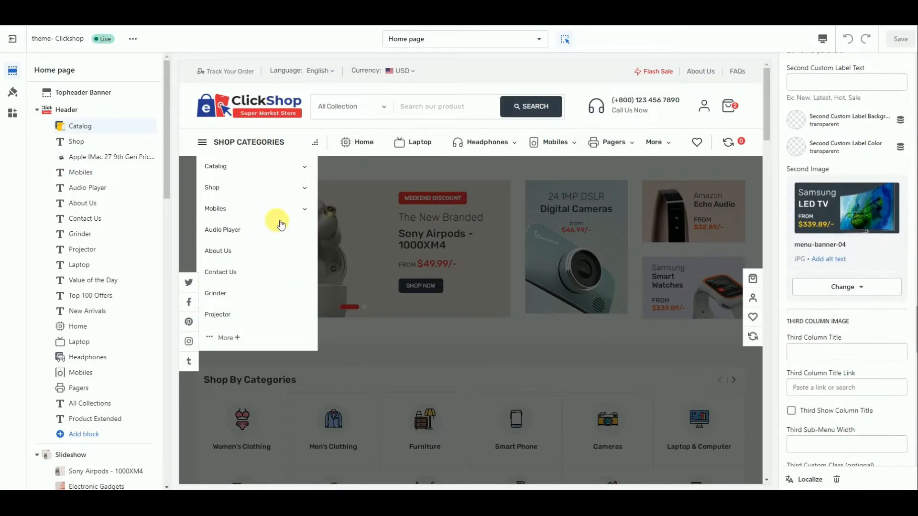
Open the Shop block and its submenu products block, and review the column title, products per row, collection and product choices
{"action": "left_click", "coordinate": [85, 147]}
{"action": "left_click", "coordinate": [85, 154]}
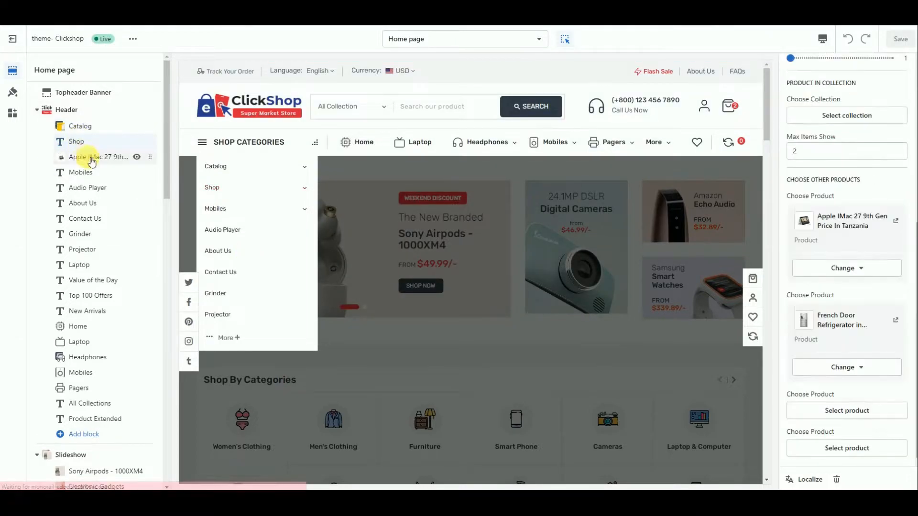
{"action": "left_click", "coordinate": [267, 191]}
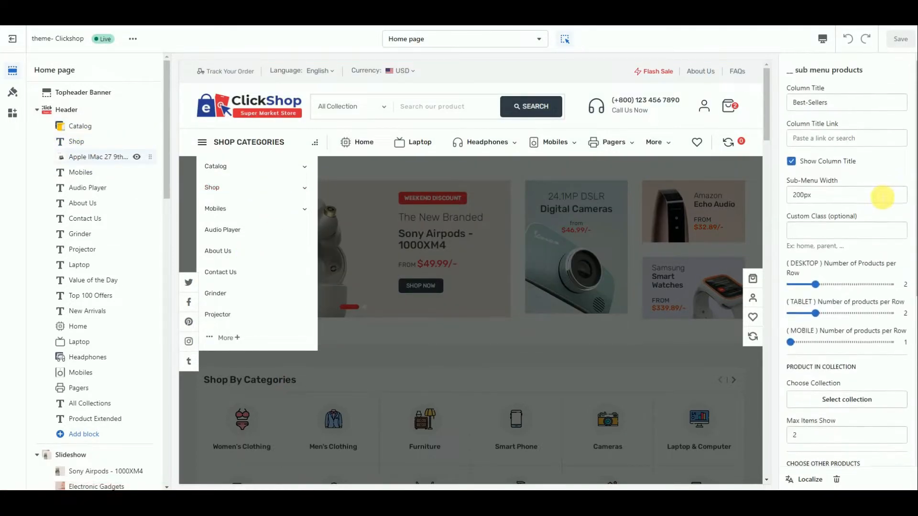
{"action": "scroll", "coordinate": [880, 316], "scroll_direction": "down", "scroll_amount": 5}
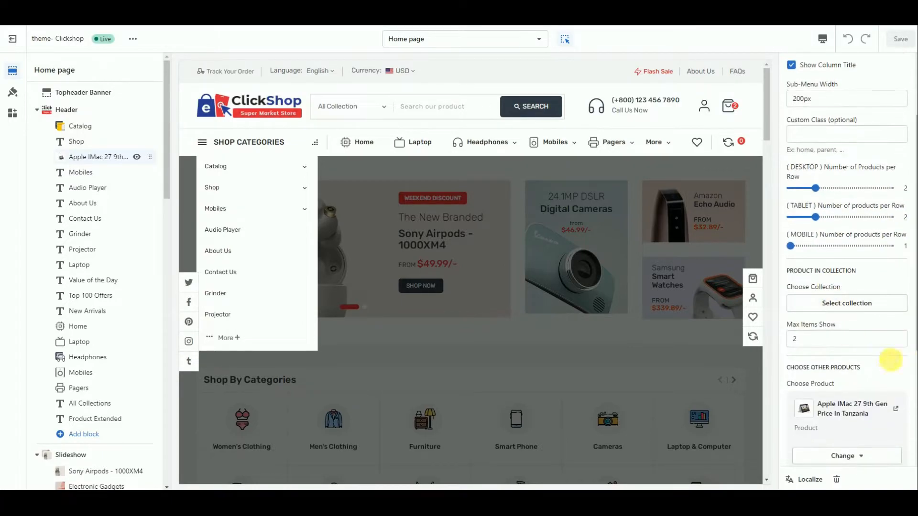
{"action": "scroll", "coordinate": [860, 332], "scroll_direction": "down", "scroll_amount": 1}
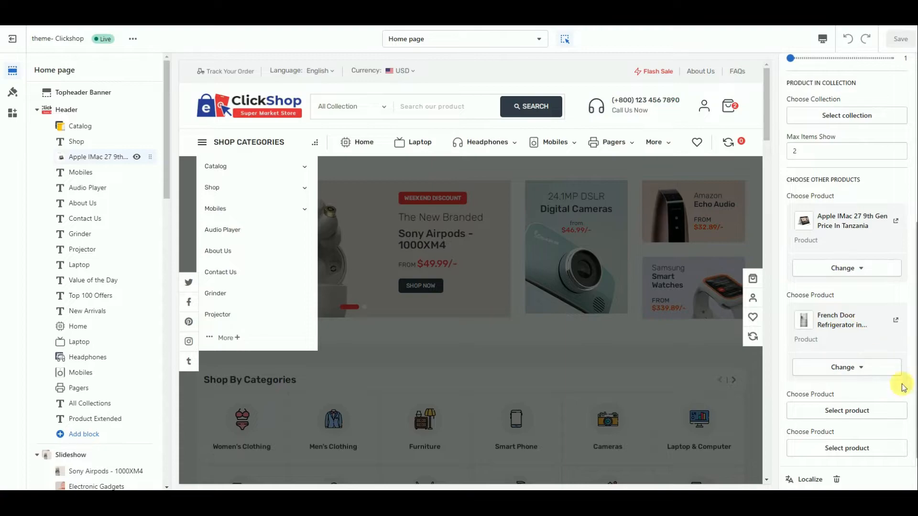
Open the Mobiles block under Shop Categories and review its submenu content, column titles and assigned menus
{"action": "left_click", "coordinate": [92, 173]}
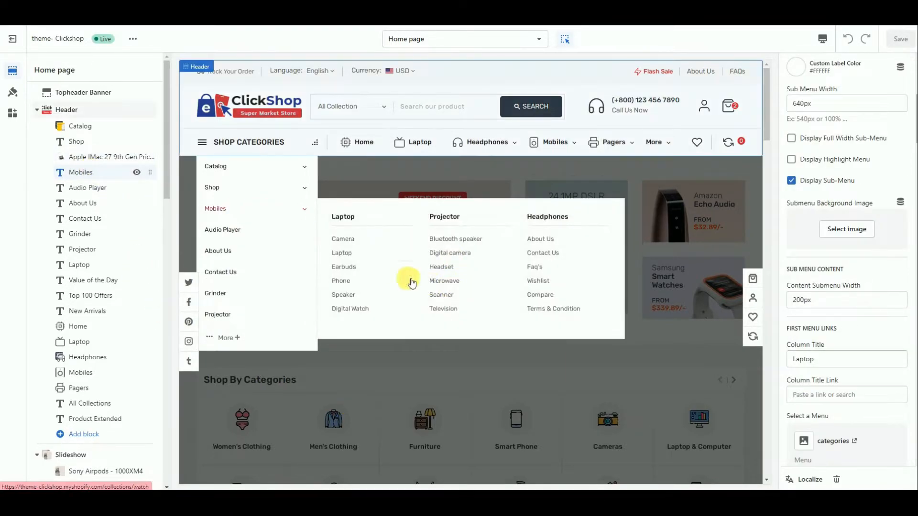
{"action": "scroll", "coordinate": [875, 268], "scroll_direction": "down", "scroll_amount": 5}
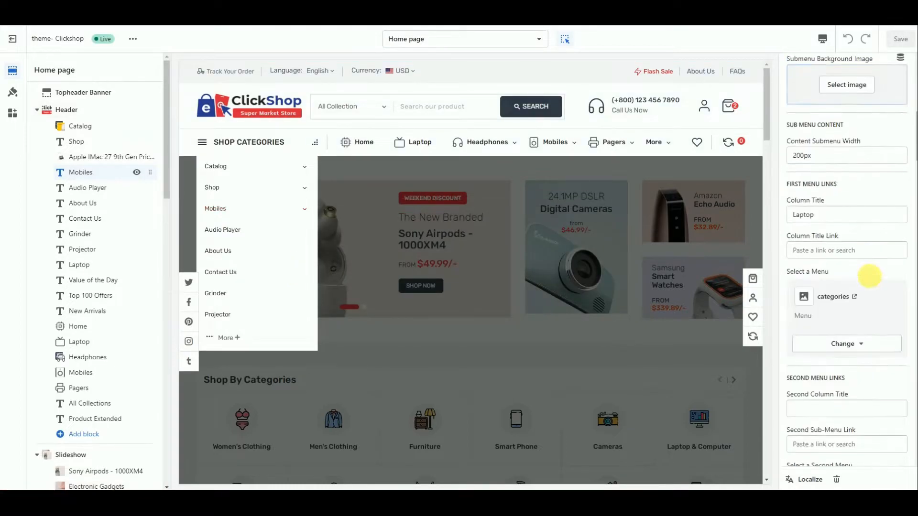
{"action": "scroll", "coordinate": [832, 230], "scroll_direction": "down", "scroll_amount": 6}
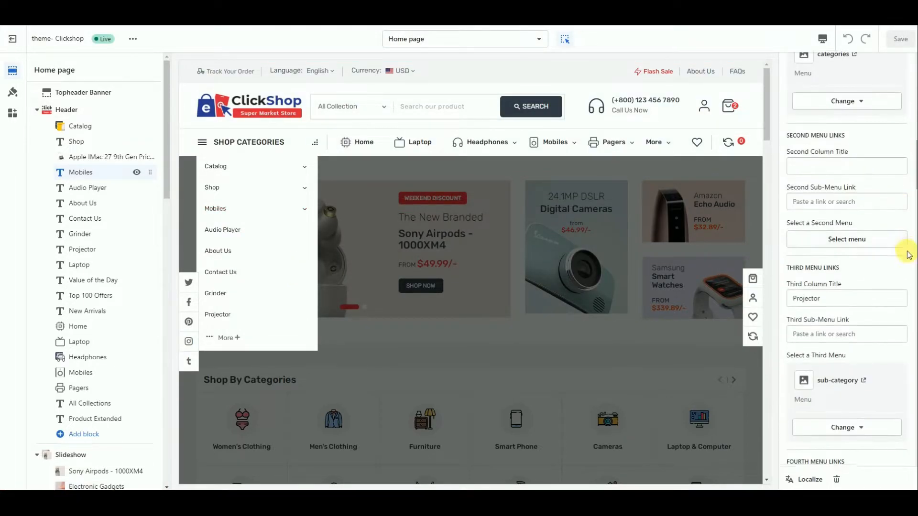
{"action": "scroll", "coordinate": [854, 239], "scroll_direction": "down", "scroll_amount": 6}
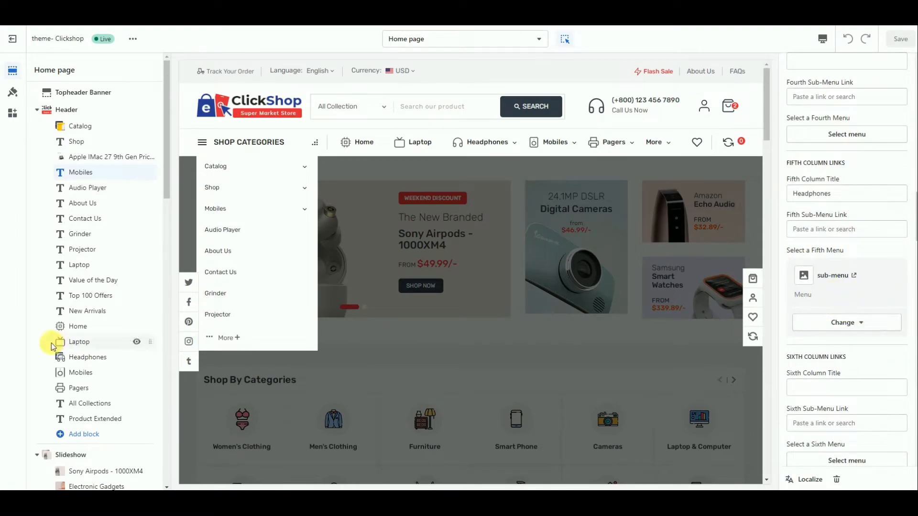
Check the header's horizontal menu blocks and collapse the Shop Categories menu in the preview
{"action": "left_click", "coordinate": [91, 374]}
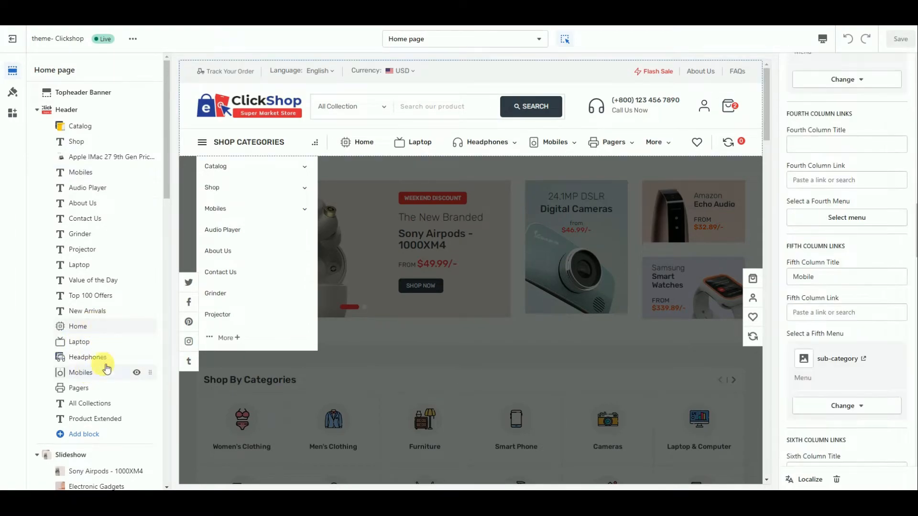
{"action": "left_click", "coordinate": [201, 142]}
{"action": "mouse_move", "coordinate": [569, 141]}
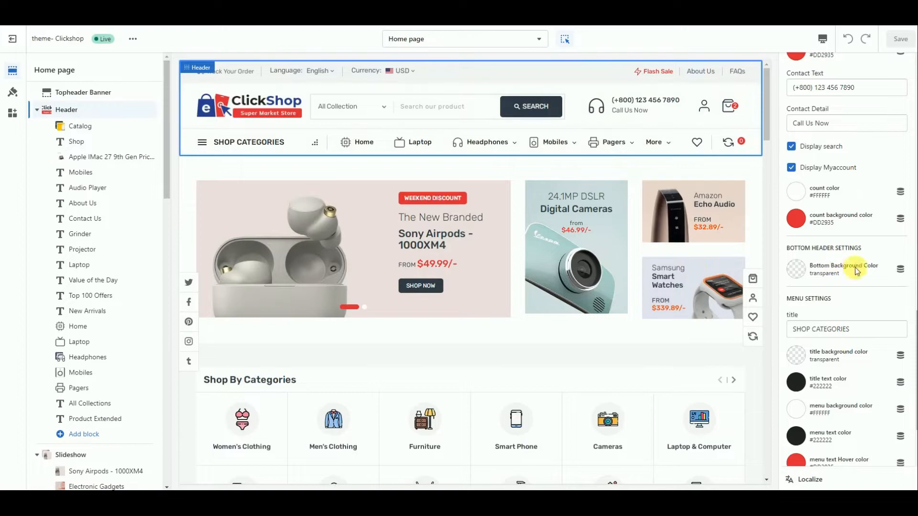
Return to the start of the Header section settings and recheck the top bar and flash sale options
{"action": "scroll", "coordinate": [858, 277], "scroll_direction": "down", "scroll_amount": 1}
{"action": "scroll", "coordinate": [875, 234], "scroll_direction": "up", "scroll_amount": 15}
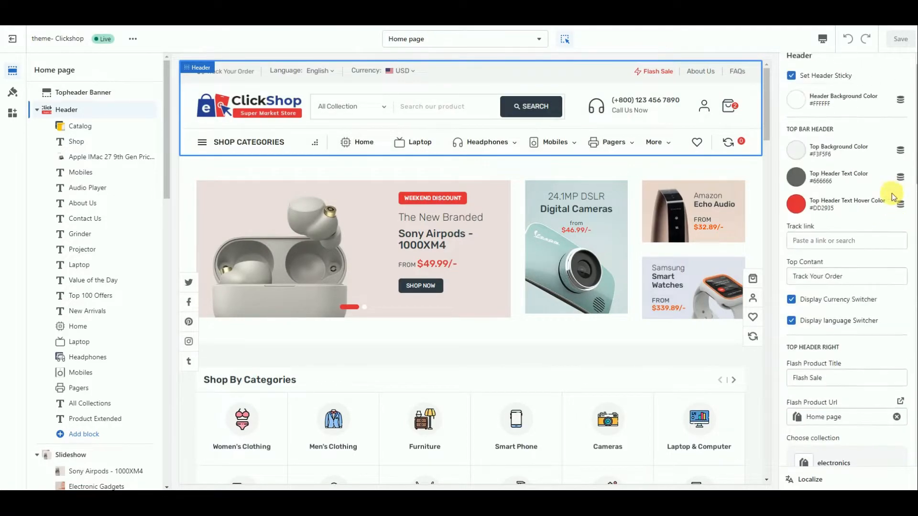
{"action": "scroll", "coordinate": [893, 196], "scroll_direction": "up", "scroll_amount": 1}
{"action": "scroll", "coordinate": [842, 276], "scroll_direction": "down", "scroll_amount": 2}
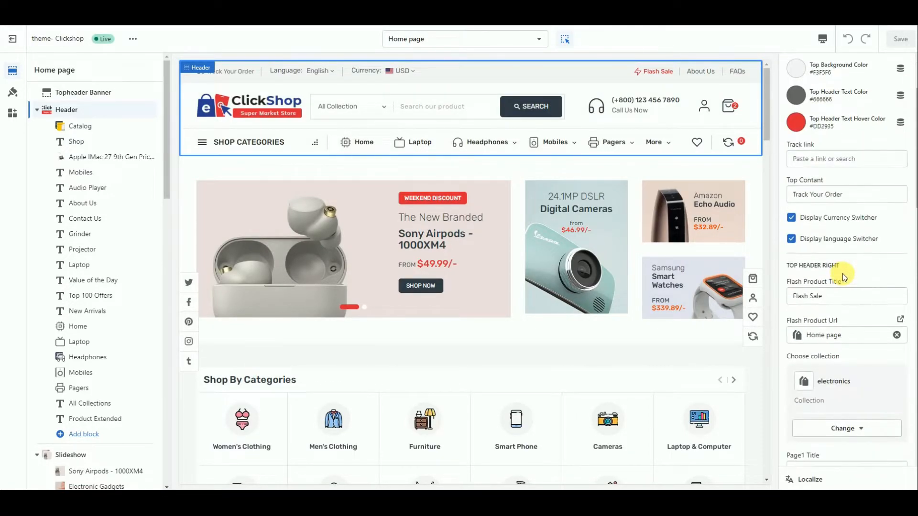
Open the header's horizontal Mobiles menu block and review its icon, submenu width, column titles and assigned menus
{"action": "left_click", "coordinate": [81, 372]}
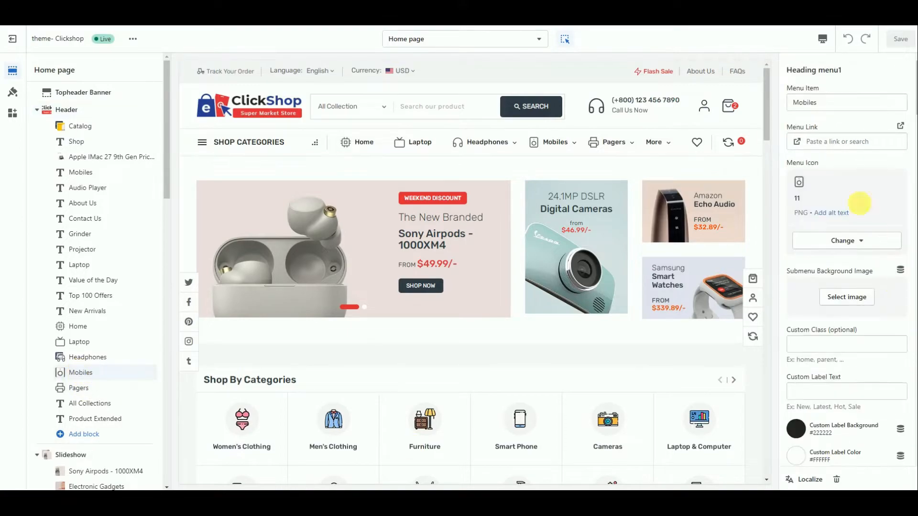
{"action": "scroll", "coordinate": [885, 241], "scroll_direction": "down", "scroll_amount": 6}
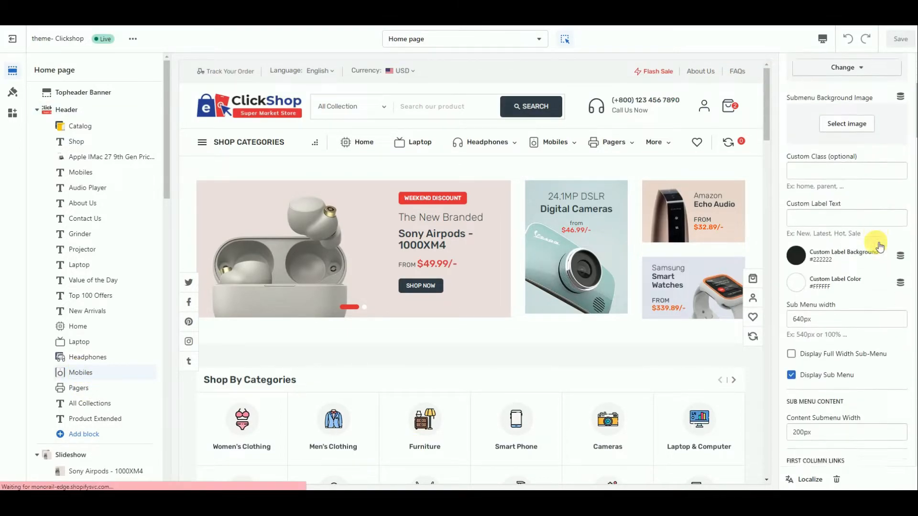
{"action": "scroll", "coordinate": [880, 245], "scroll_direction": "down", "scroll_amount": 5}
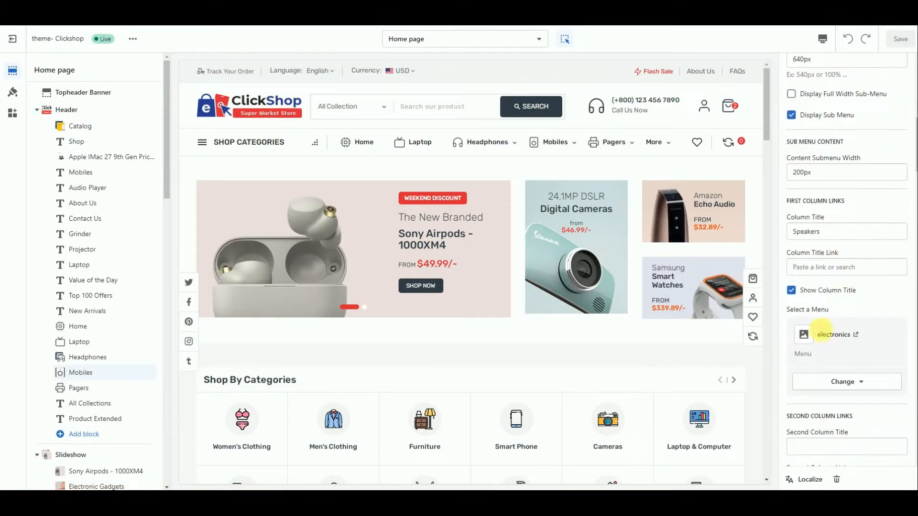
{"action": "scroll", "coordinate": [891, 355], "scroll_direction": "down", "scroll_amount": 7}
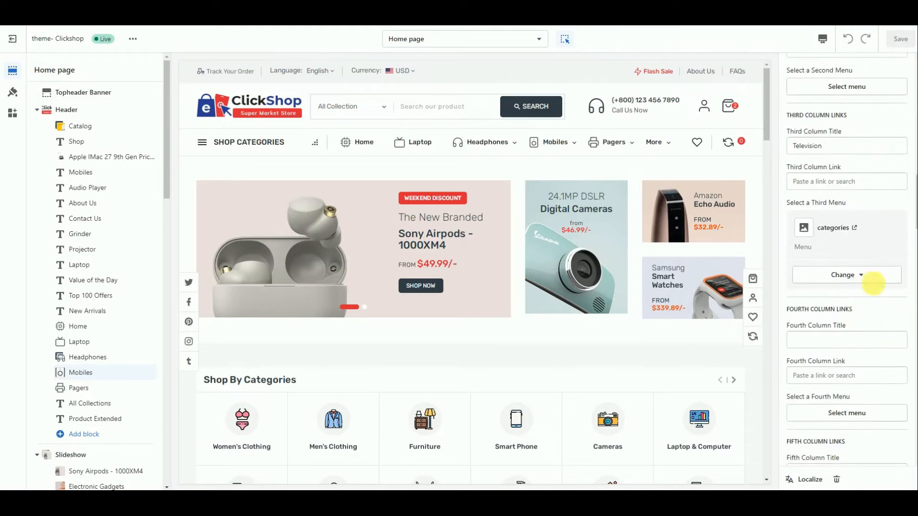
{"action": "scroll", "coordinate": [889, 292], "scroll_direction": "down", "scroll_amount": 9}
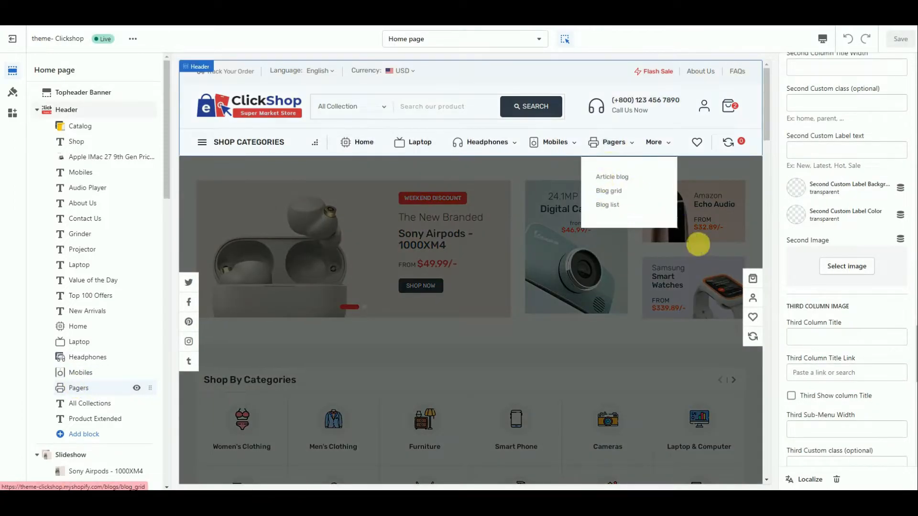
Review the Pagers menu block's icon, submenu width, first column menu and the remaining column link and image settings
{"action": "scroll", "coordinate": [900, 233], "scroll_direction": "down", "scroll_amount": 1}
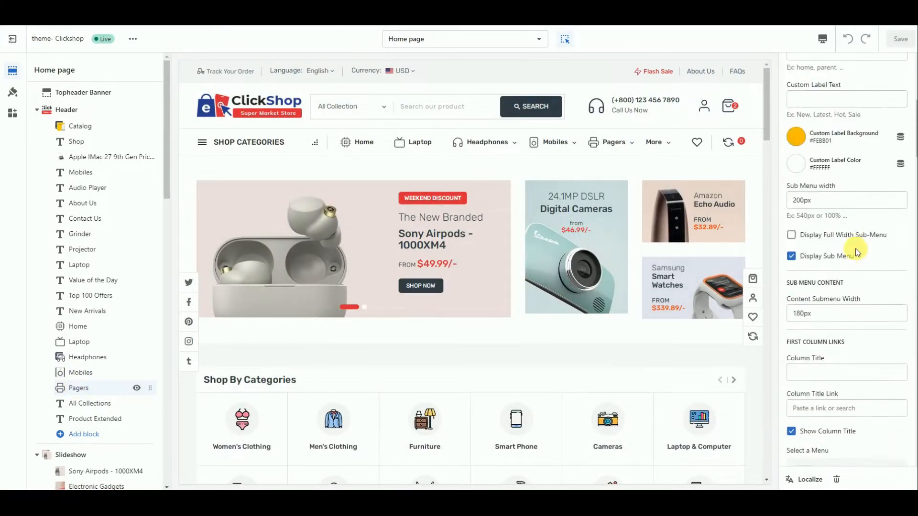
{"action": "scroll", "coordinate": [850, 196], "scroll_direction": "down", "scroll_amount": 10}
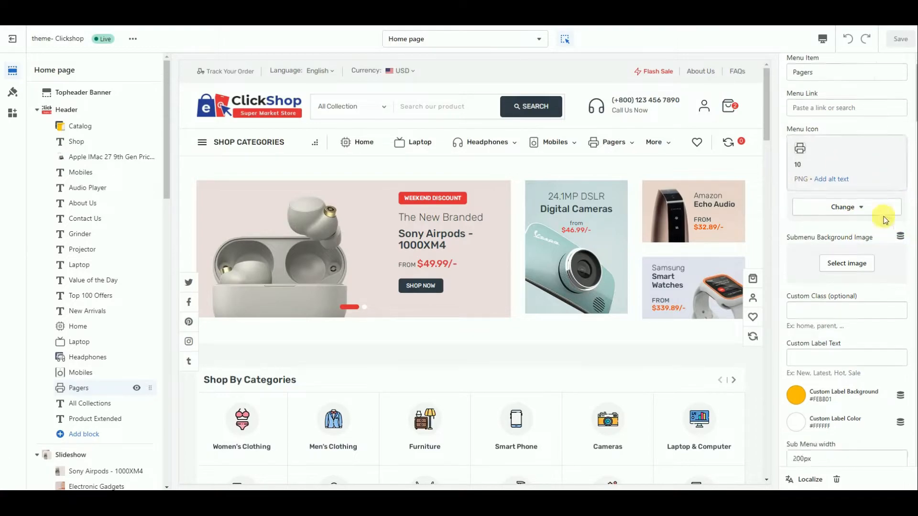
{"action": "scroll", "coordinate": [867, 252], "scroll_direction": "down", "scroll_amount": 14}
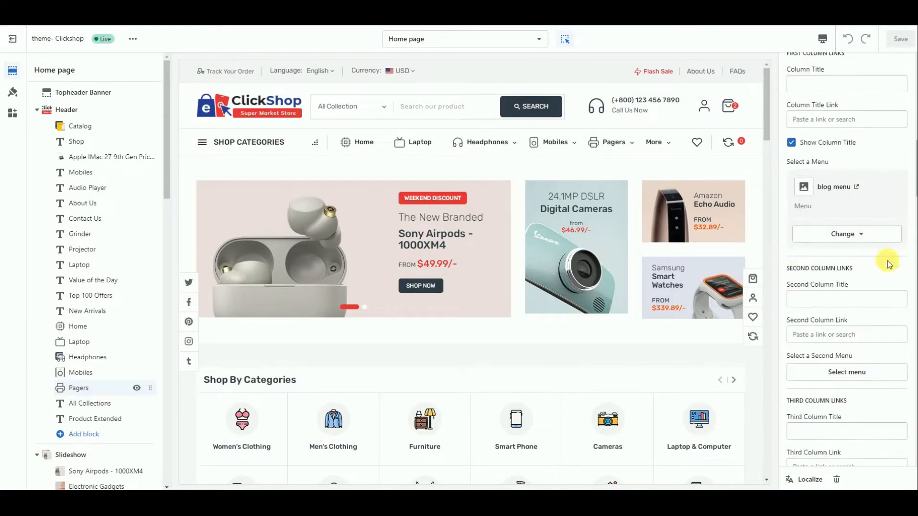
{"action": "scroll", "coordinate": [872, 258], "scroll_direction": "down", "scroll_amount": 15}
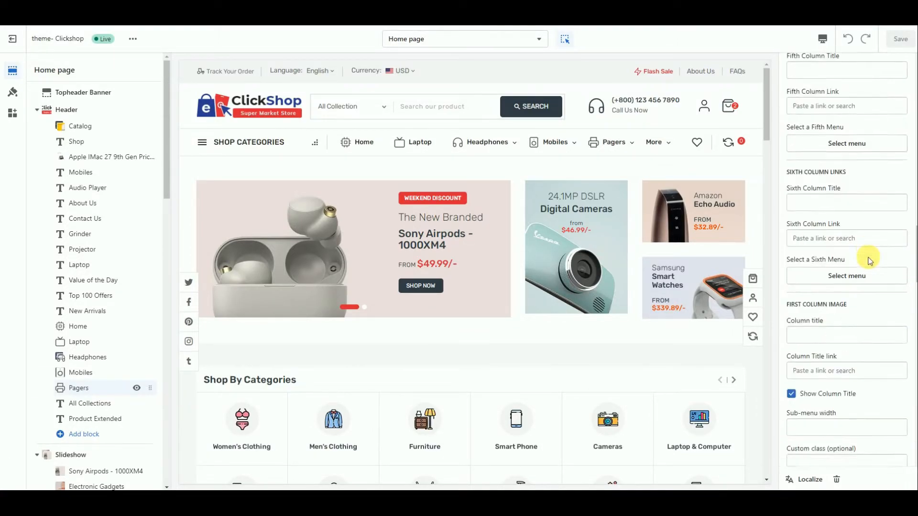
{"action": "scroll", "coordinate": [885, 275], "scroll_direction": "down", "scroll_amount": 13}
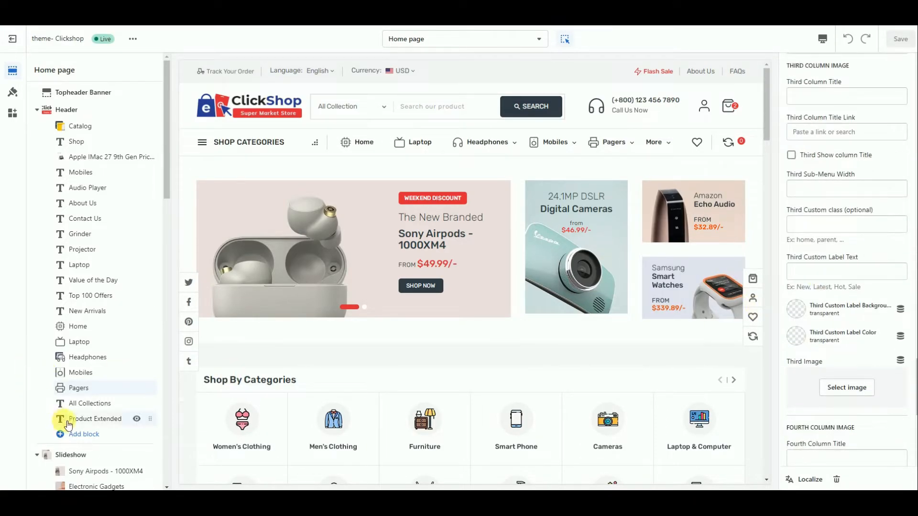
{"action": "scroll", "coordinate": [892, 258], "scroll_direction": "down", "scroll_amount": 6}
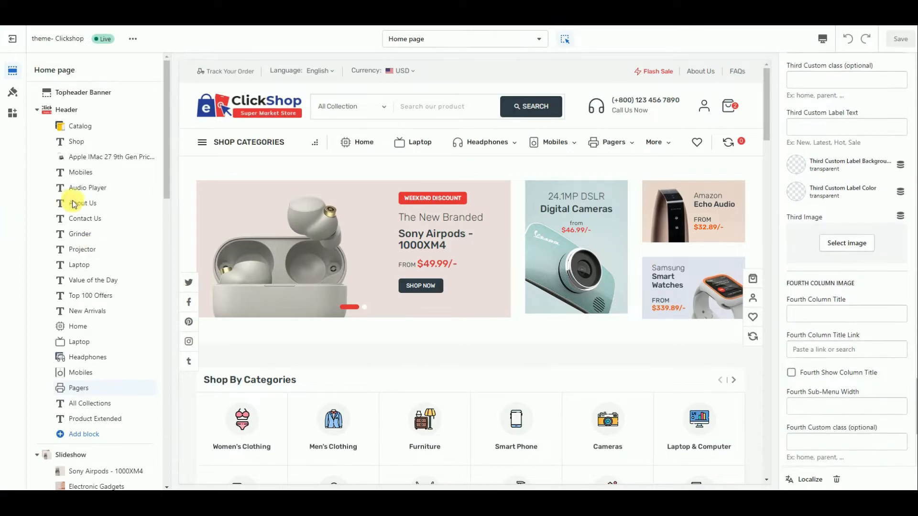
Open the Slideshow section and check the available transition effects
{"action": "scroll", "coordinate": [74, 202], "scroll_direction": "down", "scroll_amount": 4}
{"action": "scroll", "coordinate": [77, 206], "scroll_direction": "down", "scroll_amount": 3}
{"action": "left_click", "coordinate": [67, 262]}
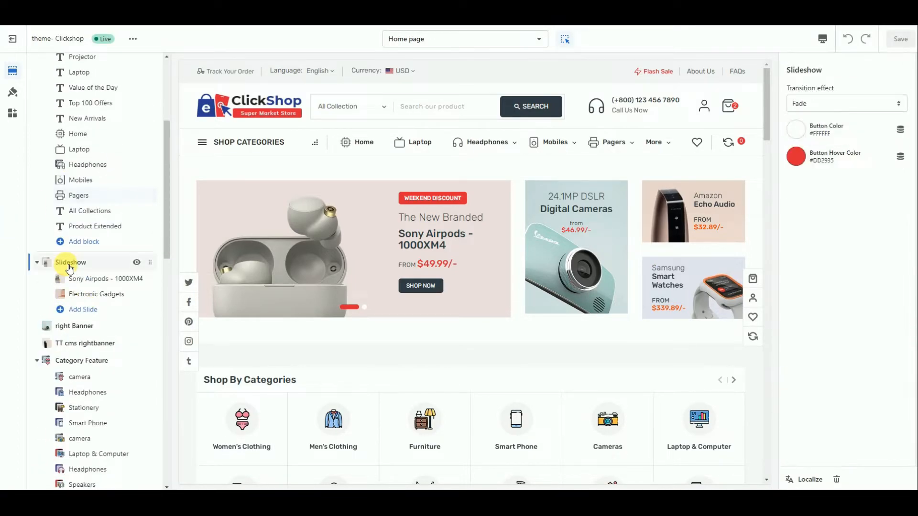
{"action": "left_click", "coordinate": [836, 103]}
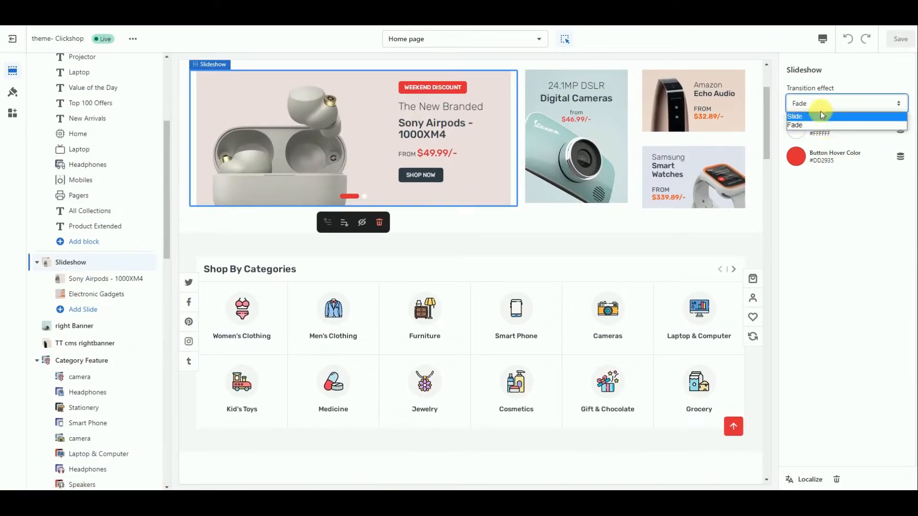
{"action": "left_click", "coordinate": [841, 110]}
Open the Sony Airpods - 1000XM4 slide and check the options for changing its image
{"action": "left_click", "coordinate": [83, 293]}
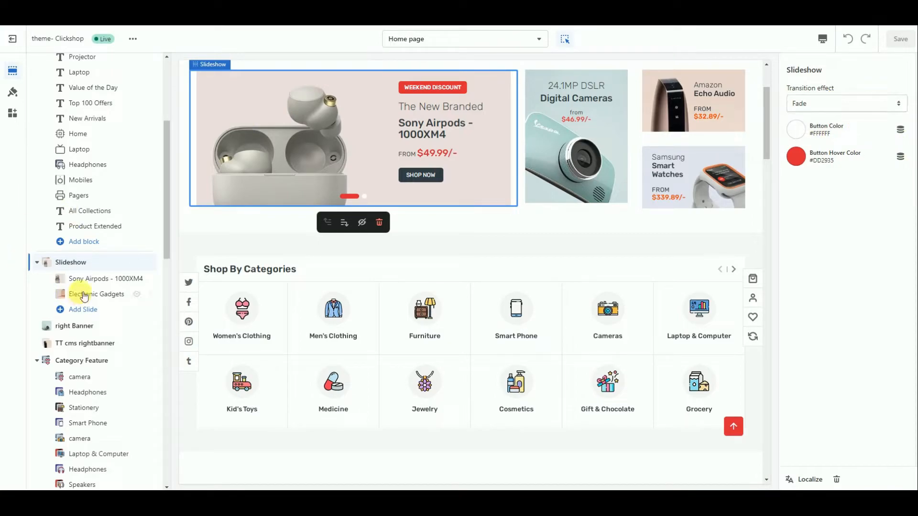
{"action": "left_click", "coordinate": [89, 280]}
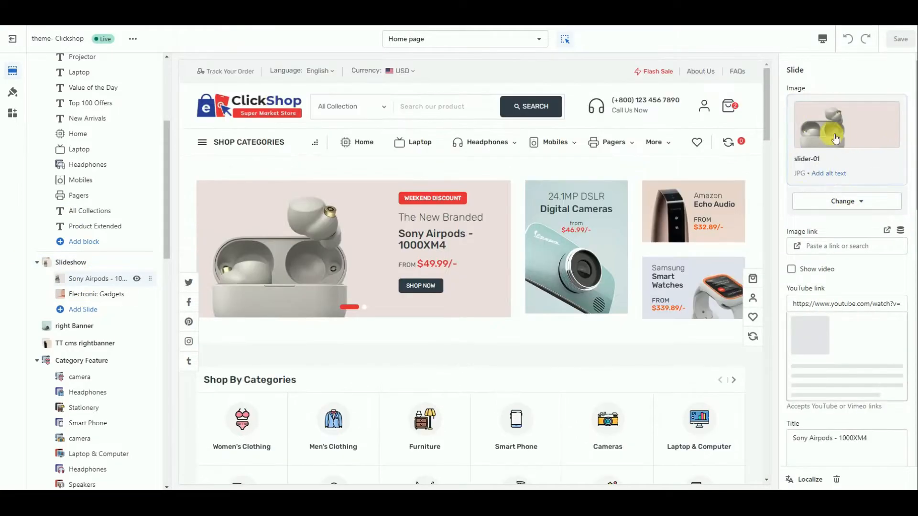
{"action": "left_click", "coordinate": [867, 206]}
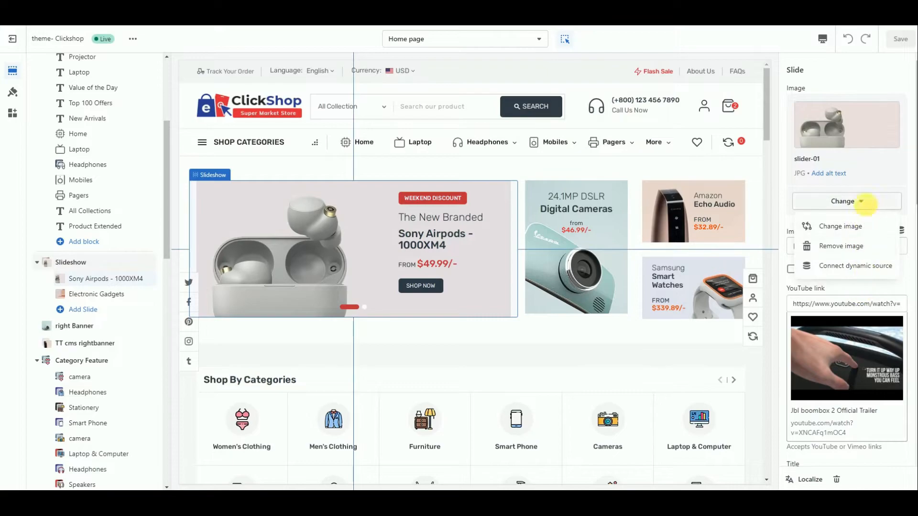
{"action": "left_click", "coordinate": [869, 208]}
Open the Electronic Gadgets slide and review its image options, texts, price, button, colors and text position settings
{"action": "left_click", "coordinate": [82, 294]}
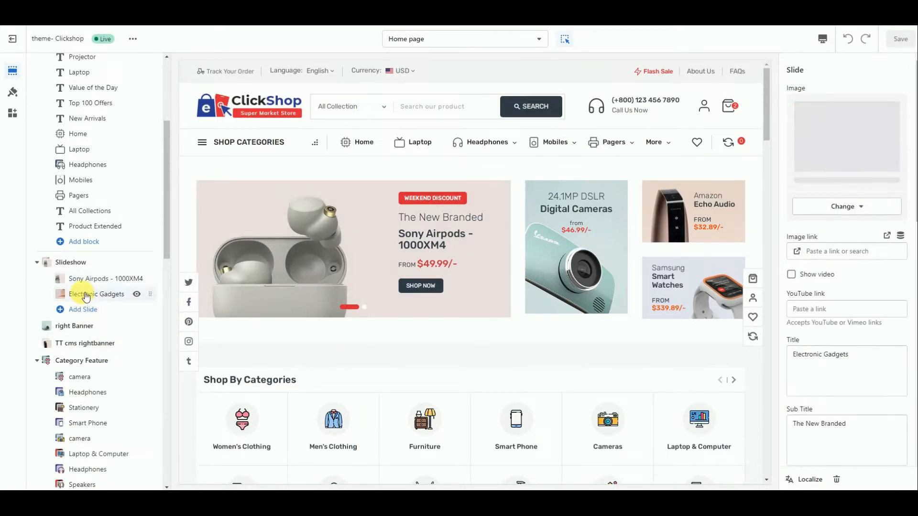
{"action": "left_click", "coordinate": [863, 203]}
{"action": "left_click", "coordinate": [867, 201]}
{"action": "scroll", "coordinate": [833, 268], "scroll_direction": "down", "scroll_amount": 4}
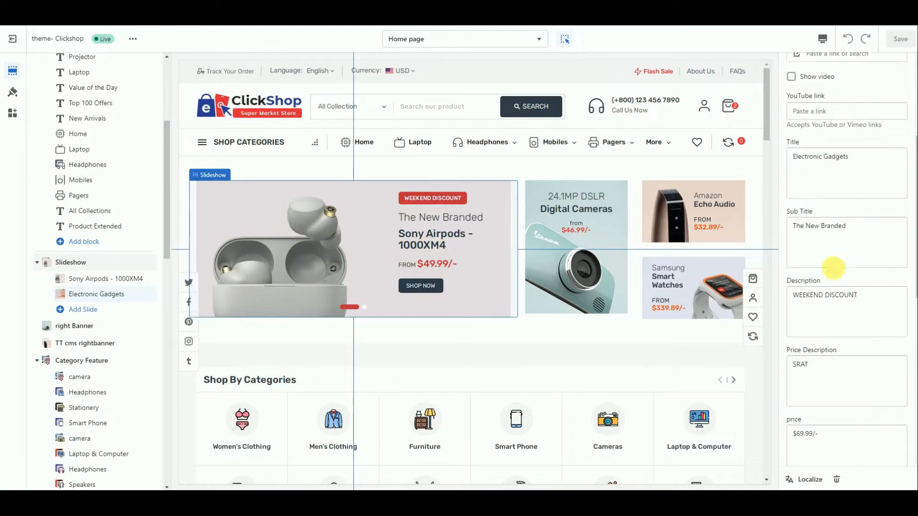
{"action": "scroll", "coordinate": [875, 231], "scroll_direction": "down", "scroll_amount": 8}
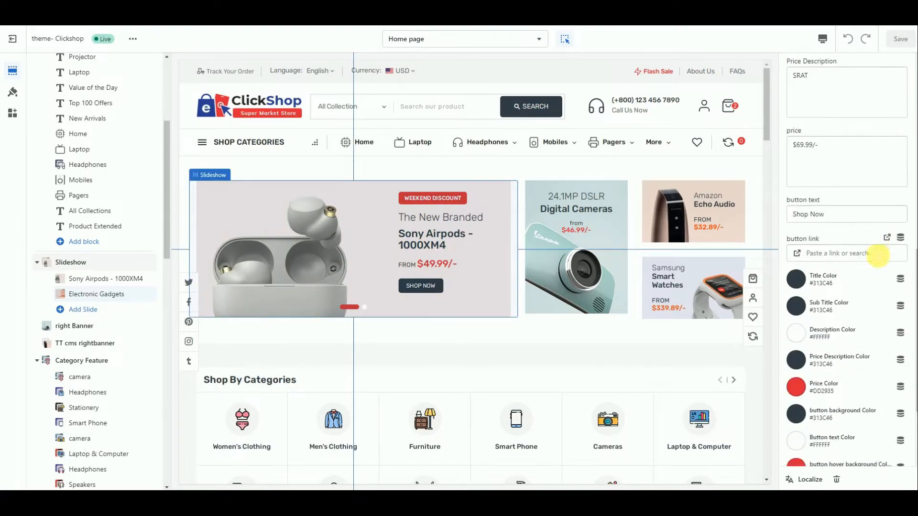
{"action": "scroll", "coordinate": [874, 266], "scroll_direction": "down", "scroll_amount": 1}
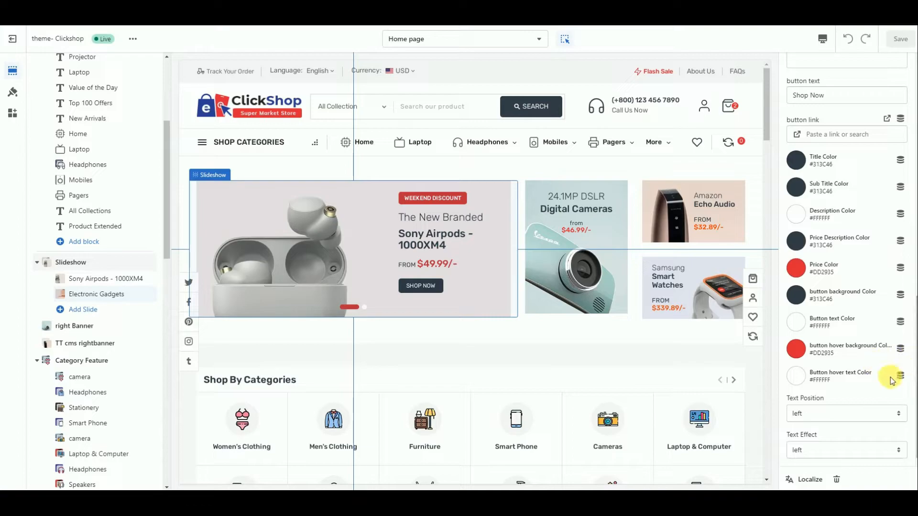
Open the right Banner section and review its image options, title, subtitle, price and color settings
{"action": "left_click", "coordinate": [70, 329]}
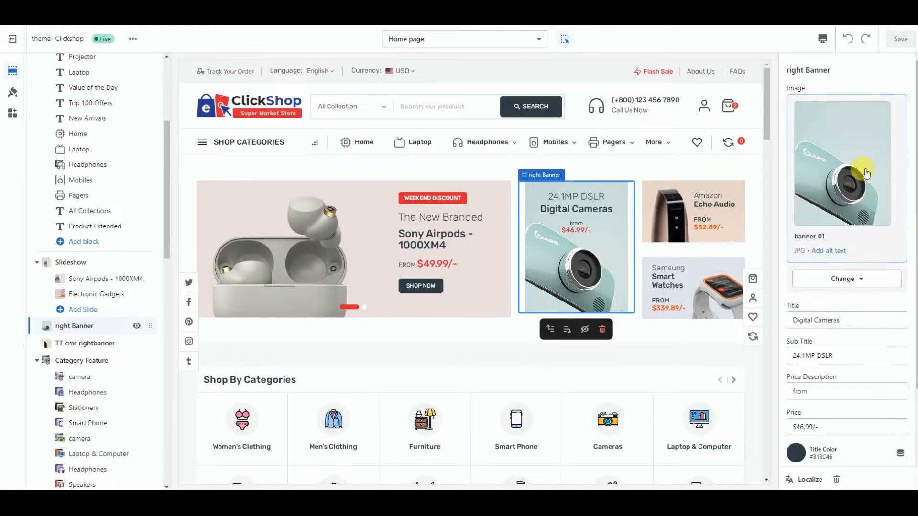
{"action": "scroll", "coordinate": [879, 192], "scroll_direction": "down", "scroll_amount": 2}
{"action": "left_click", "coordinate": [868, 193]}
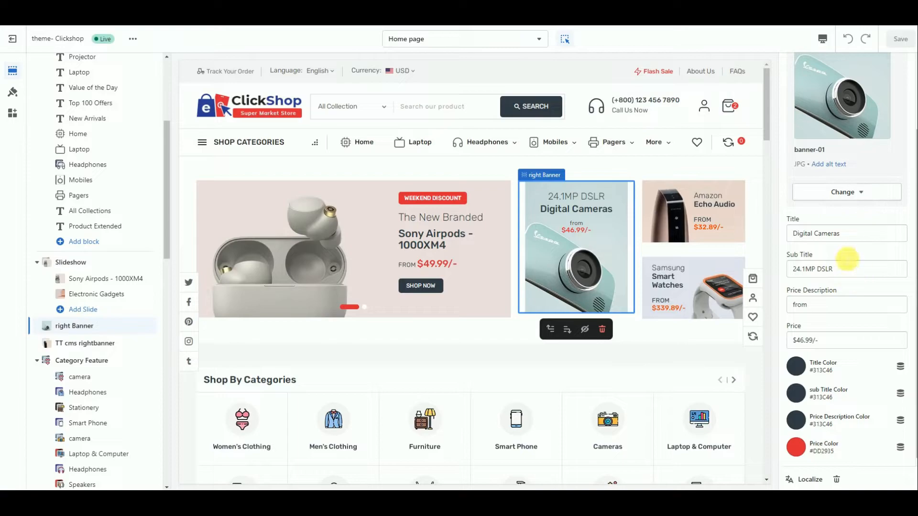
{"action": "scroll", "coordinate": [851, 310], "scroll_direction": "up", "scroll_amount": 2}
{"action": "scroll", "coordinate": [851, 311], "scroll_direction": "down", "scroll_amount": 2}
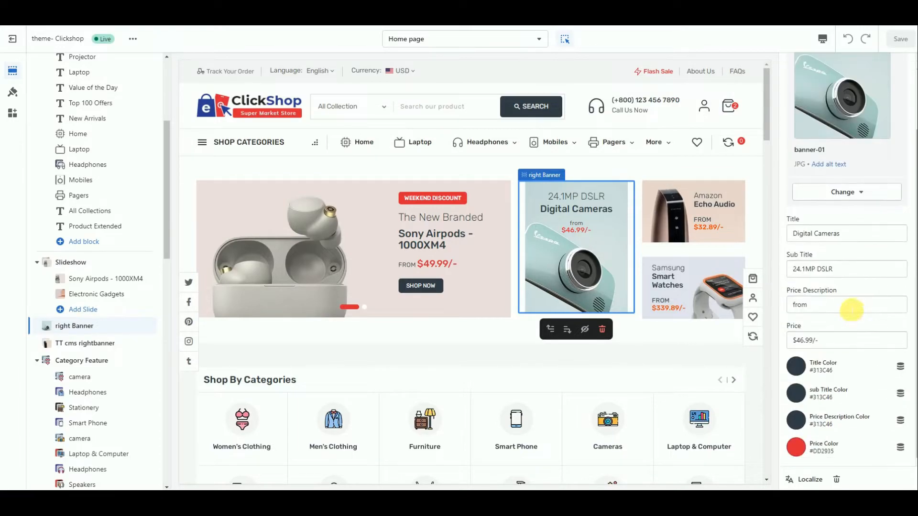
Open the TT cms rightbanner section and review the image, text, price and color settings of both banners
{"action": "left_click", "coordinate": [84, 346]}
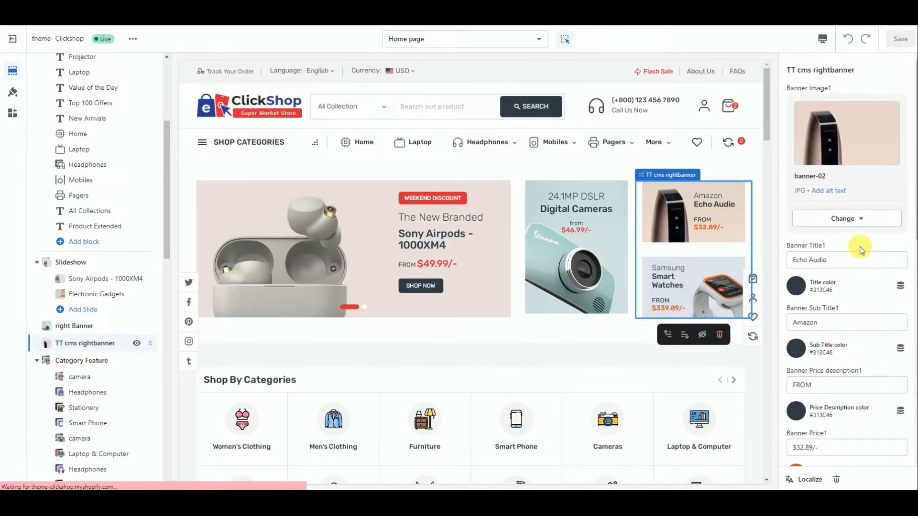
{"action": "left_click", "coordinate": [860, 219]}
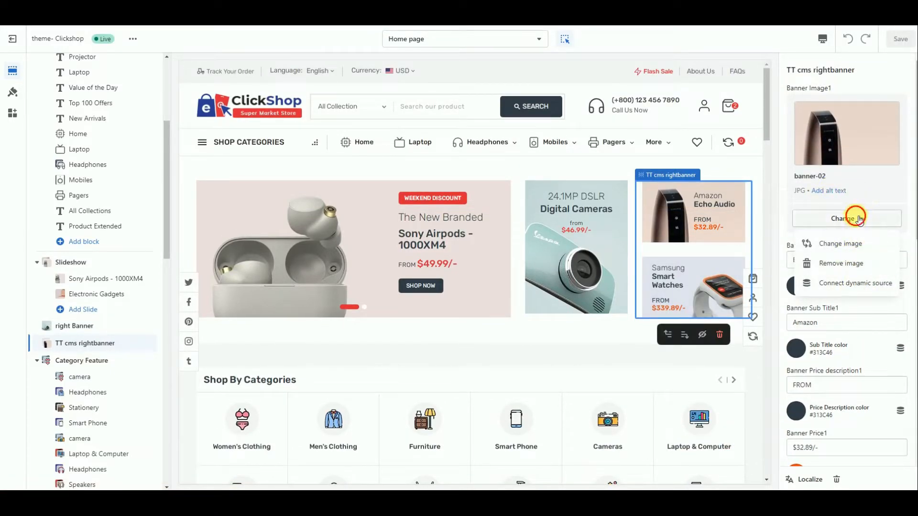
{"action": "scroll", "coordinate": [881, 246], "scroll_direction": "down", "scroll_amount": 5}
{"action": "scroll", "coordinate": [859, 311], "scroll_direction": "down", "scroll_amount": 5}
{"action": "scroll", "coordinate": [858, 306], "scroll_direction": "down", "scroll_amount": 1}
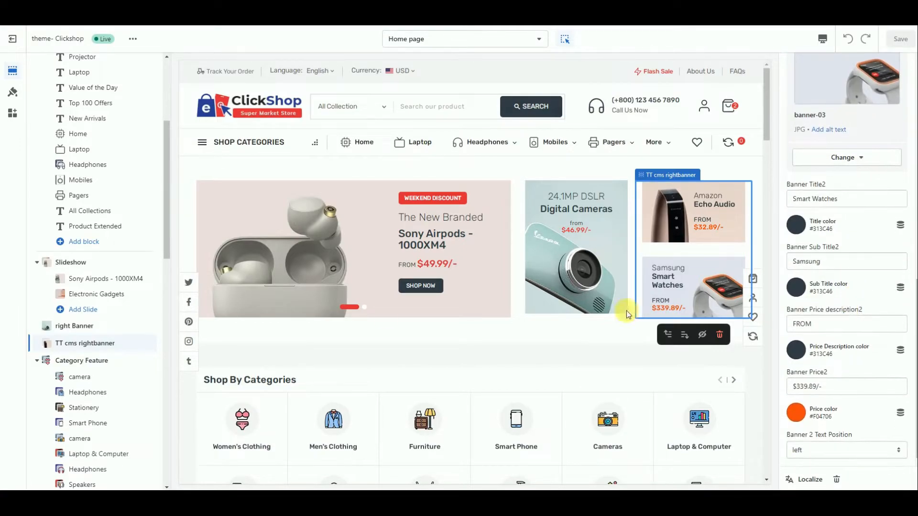
Open the Category Feature section, check its category column choices, and review the images, collections and titles in its camera and Headphones blocks
{"action": "left_click", "coordinate": [81, 361]}
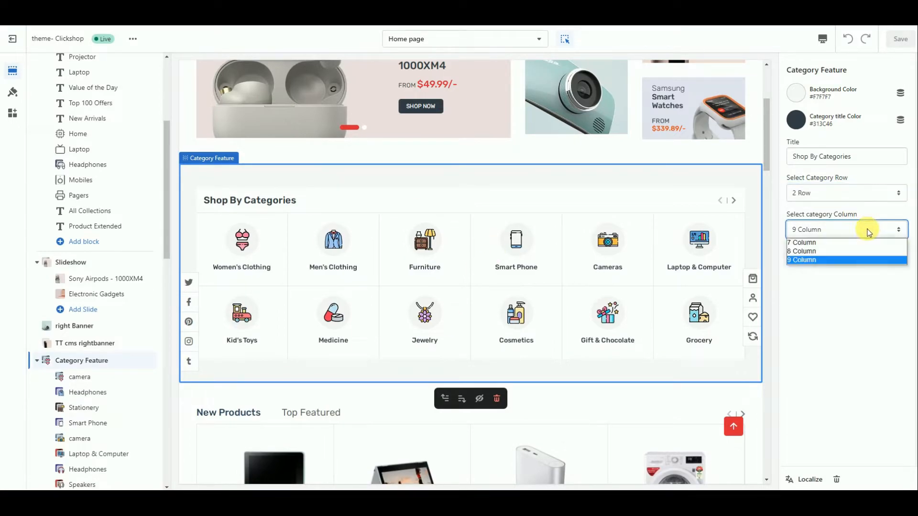
{"action": "left_click", "coordinate": [87, 380]}
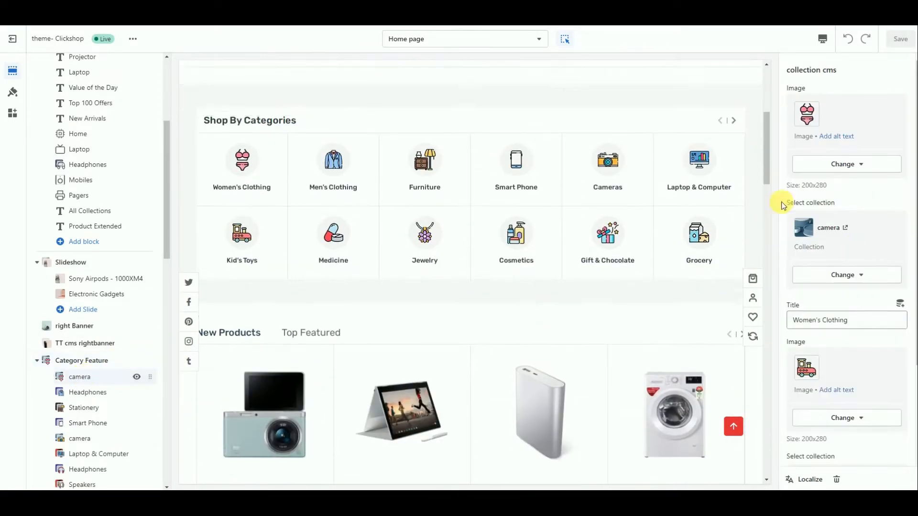
{"action": "scroll", "coordinate": [841, 246], "scroll_direction": "down", "scroll_amount": 1}
{"action": "scroll", "coordinate": [842, 246], "scroll_direction": "down", "scroll_amount": 2}
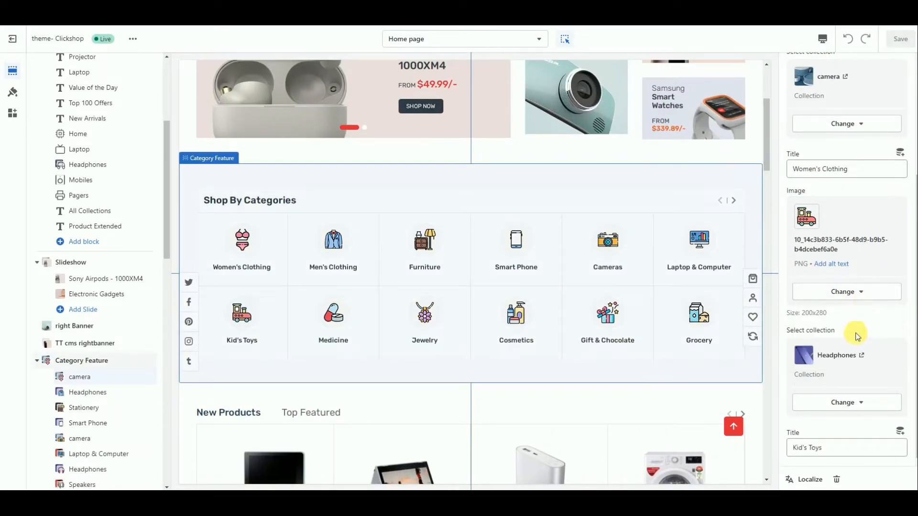
{"action": "left_click", "coordinate": [91, 393]}
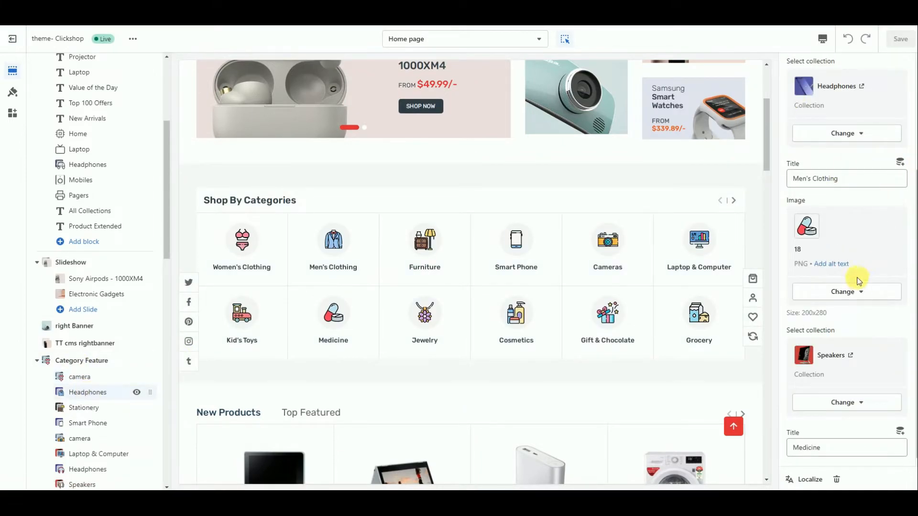
Open the Sortable Products section, check its product column setting, and review the New Products and Top Featured columns and the Top Featured preview
{"action": "scroll", "coordinate": [81, 329], "scroll_direction": "down", "scroll_amount": 4}
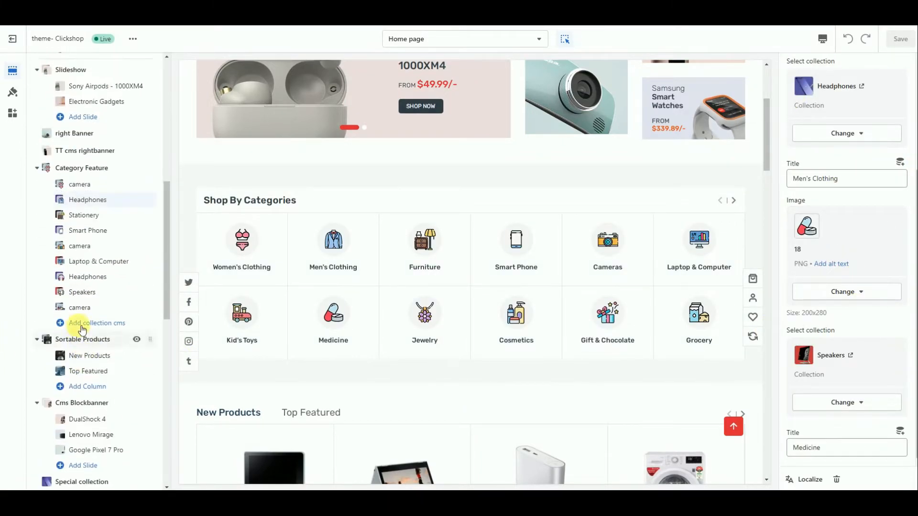
{"action": "left_click", "coordinate": [81, 340]}
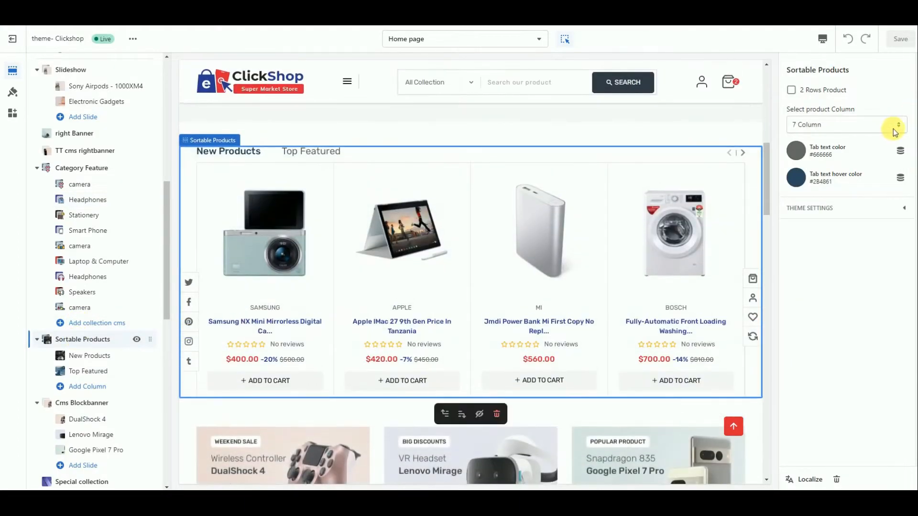
{"action": "left_click", "coordinate": [855, 125]}
{"action": "left_click", "coordinate": [850, 124]}
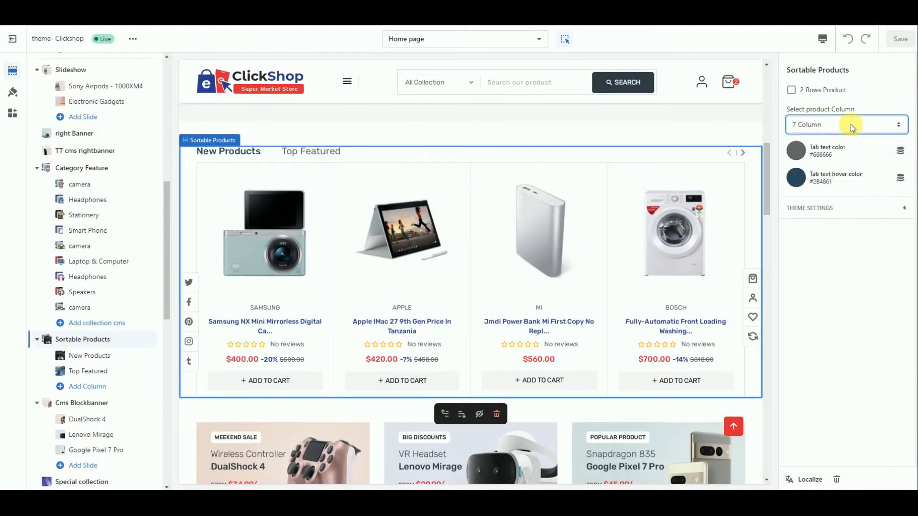
{"action": "left_click", "coordinate": [89, 355]}
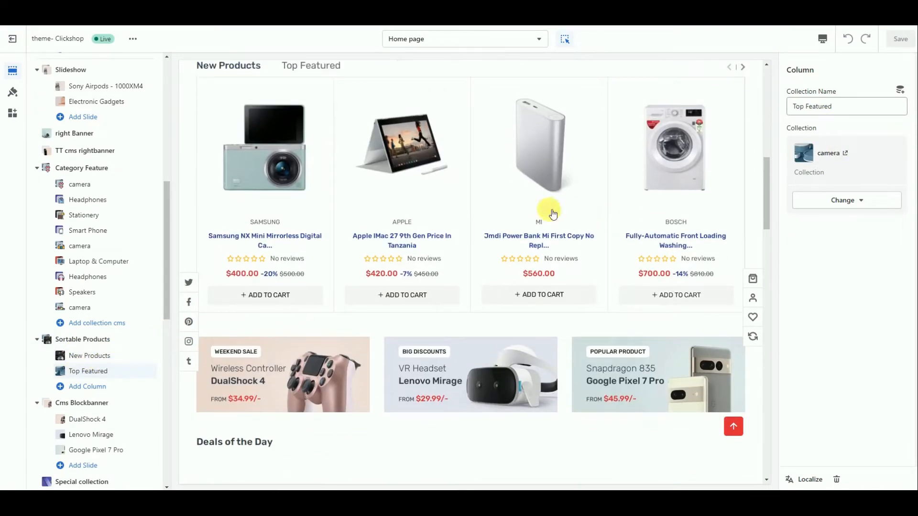
{"action": "left_click", "coordinate": [321, 67]}
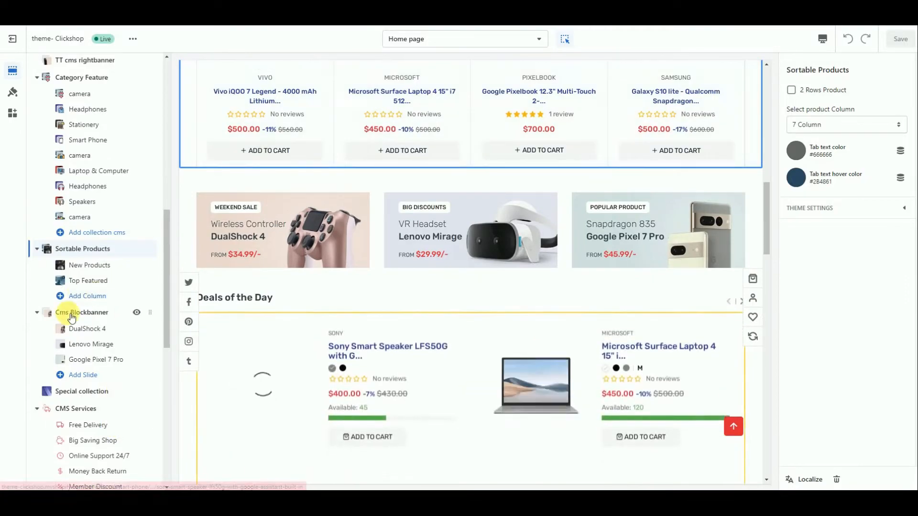
Open the Cms Blockbanner section and review the image, text, price and color settings of its DualShock 4, Lenovo Mirage and Google Pixel 7 Pro slides
{"action": "left_click", "coordinate": [42, 313]}
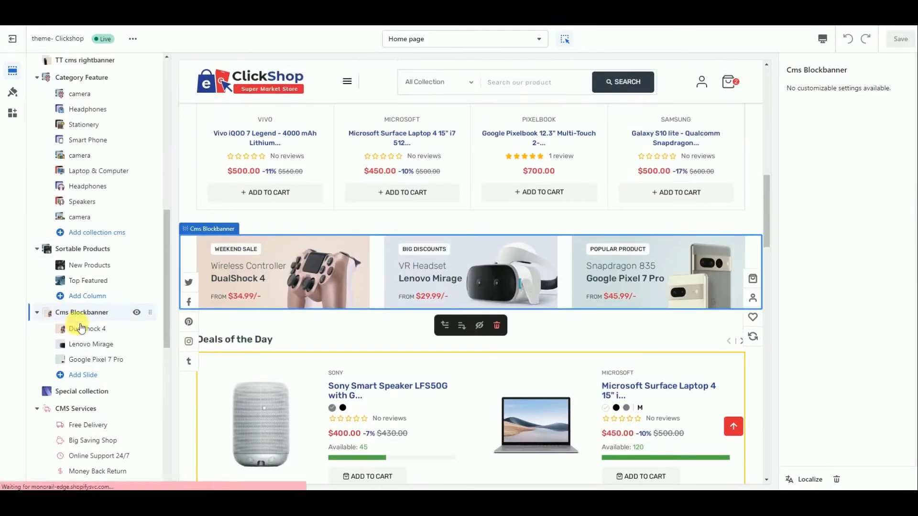
{"action": "left_click", "coordinate": [88, 329]}
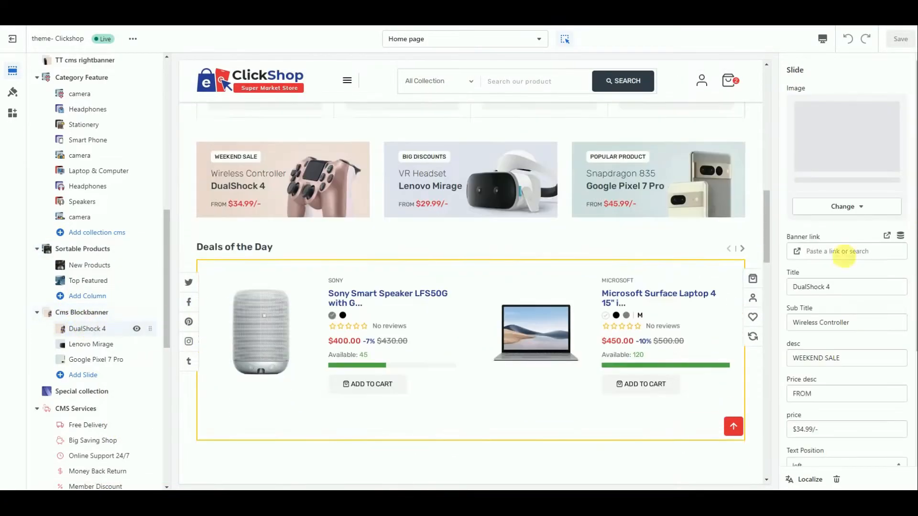
{"action": "scroll", "coordinate": [830, 219], "scroll_direction": "down", "scroll_amount": 3}
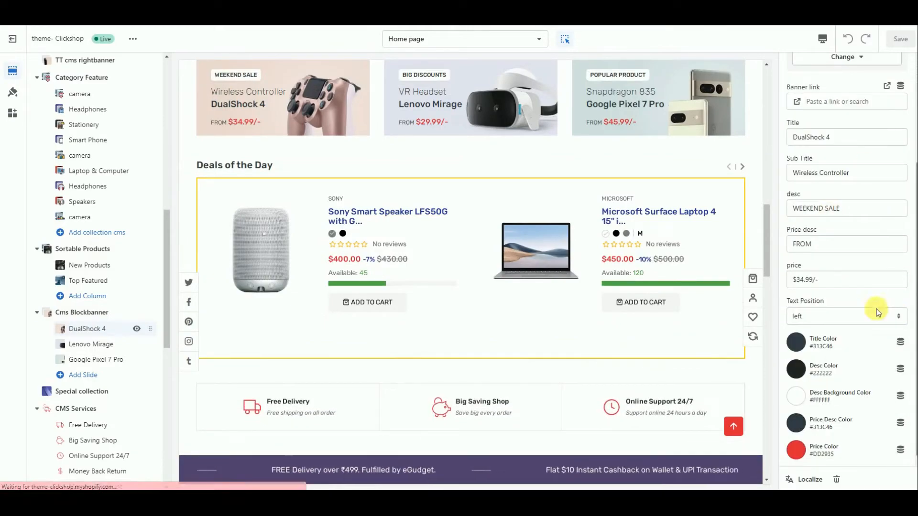
{"action": "left_click", "coordinate": [85, 345]}
{"action": "scroll", "coordinate": [896, 160], "scroll_direction": "up", "scroll_amount": 3}
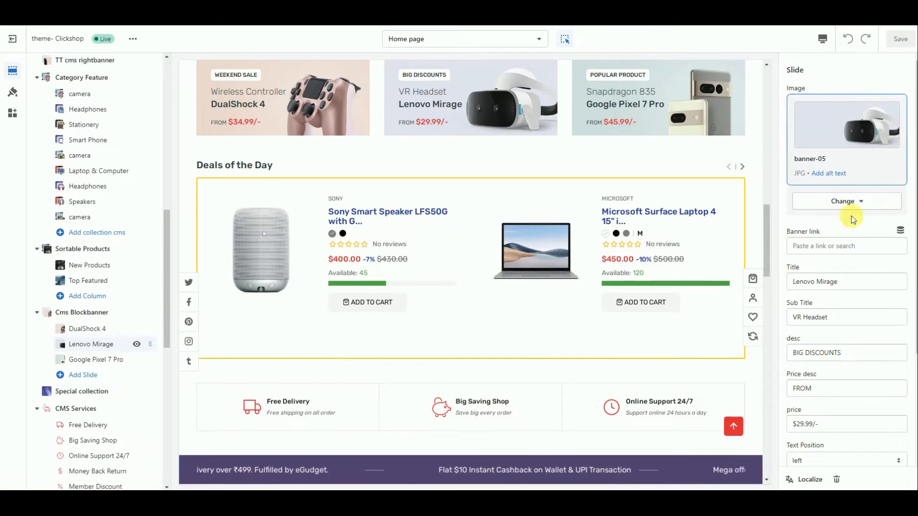
{"action": "scroll", "coordinate": [854, 190], "scroll_direction": "down", "scroll_amount": 3}
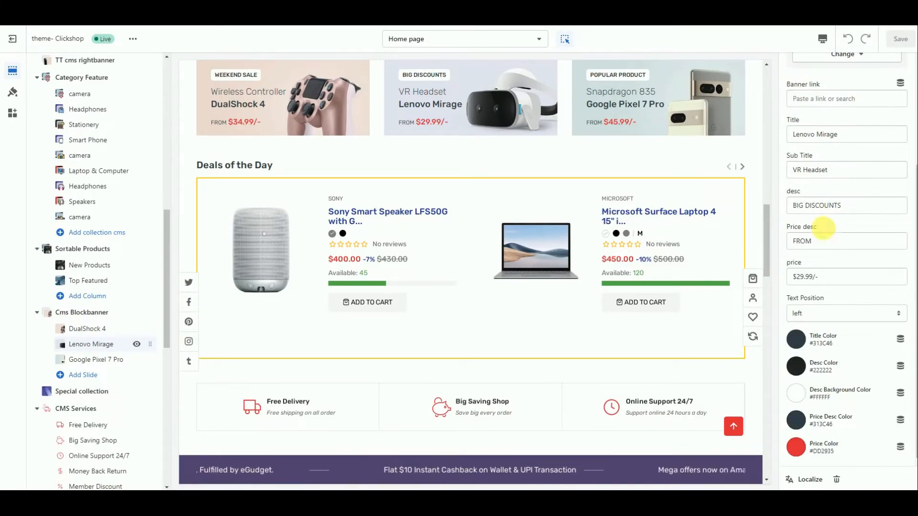
{"action": "left_click", "coordinate": [118, 360]}
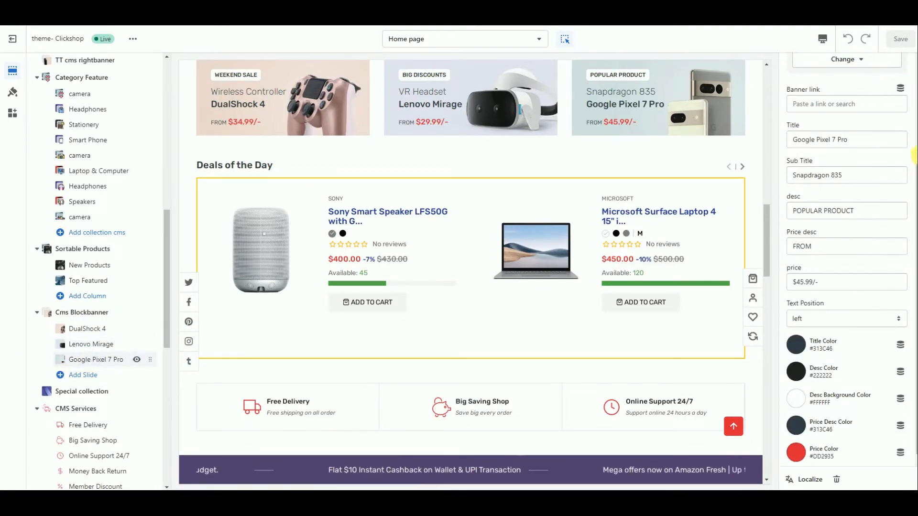
{"action": "scroll", "coordinate": [868, 163], "scroll_direction": "up", "scroll_amount": 3}
{"action": "scroll", "coordinate": [856, 200], "scroll_direction": "down", "scroll_amount": 3}
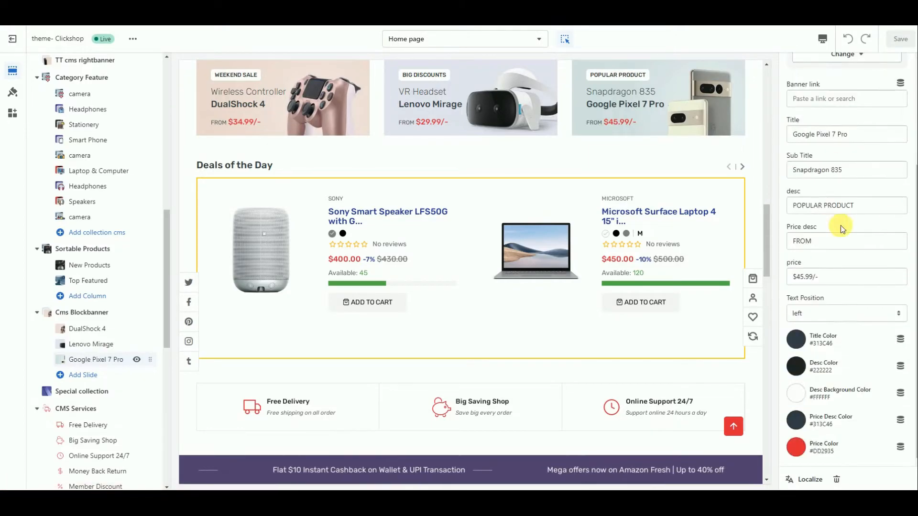
Open the Special collection section and review its product column choices, heading and collection settings
{"action": "left_click", "coordinate": [73, 393]}
{"action": "left_click", "coordinate": [839, 104]}
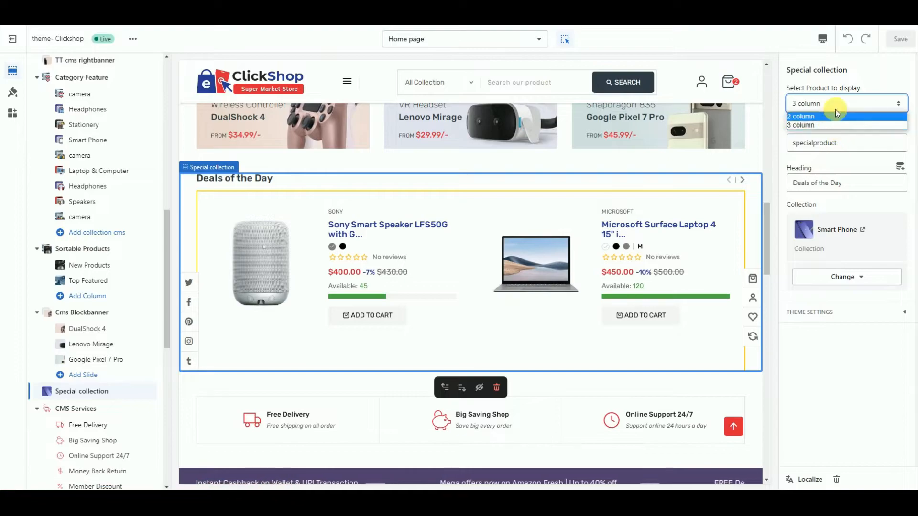
{"action": "left_click", "coordinate": [850, 102]}
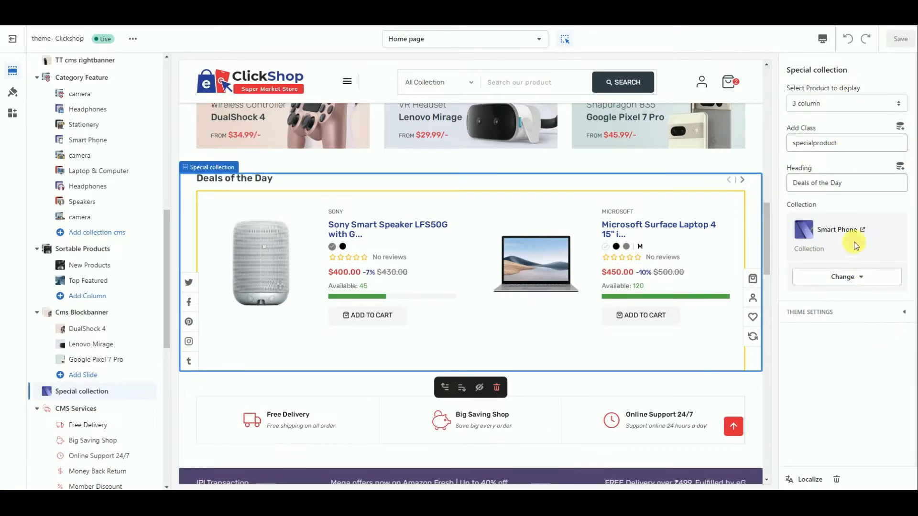
Open the CMS Services section, review its color settings, and check the icon options, title and description of the Free Delivery block
{"action": "scroll", "coordinate": [57, 349], "scroll_direction": "down", "scroll_amount": 2}
{"action": "left_click", "coordinate": [95, 315]}
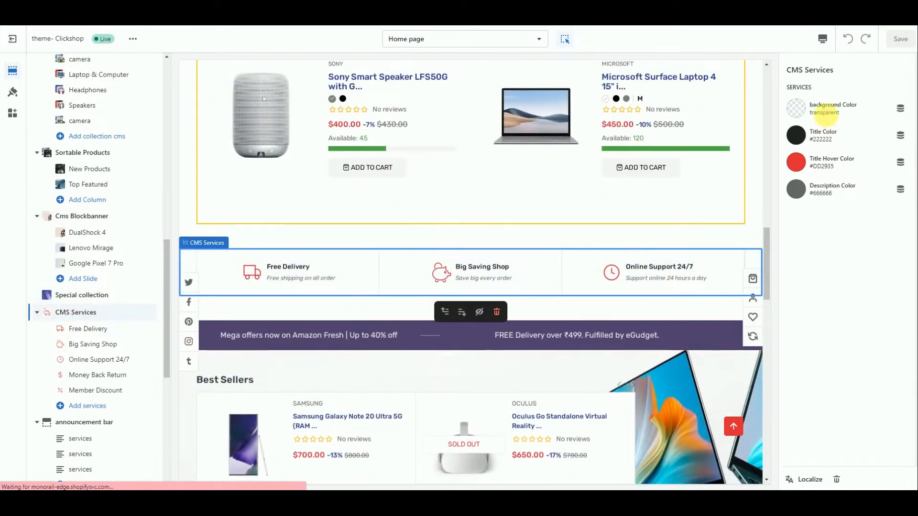
{"action": "left_click", "coordinate": [93, 328]}
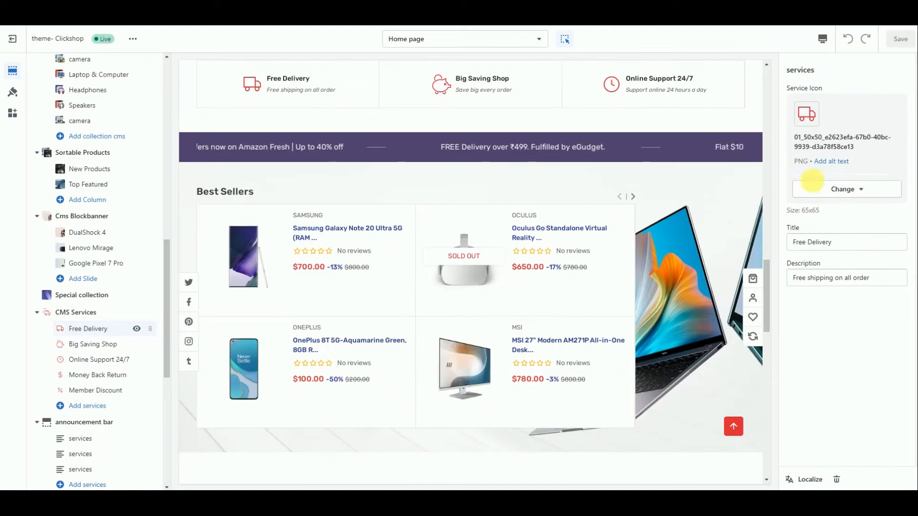
{"action": "left_click", "coordinate": [855, 189]}
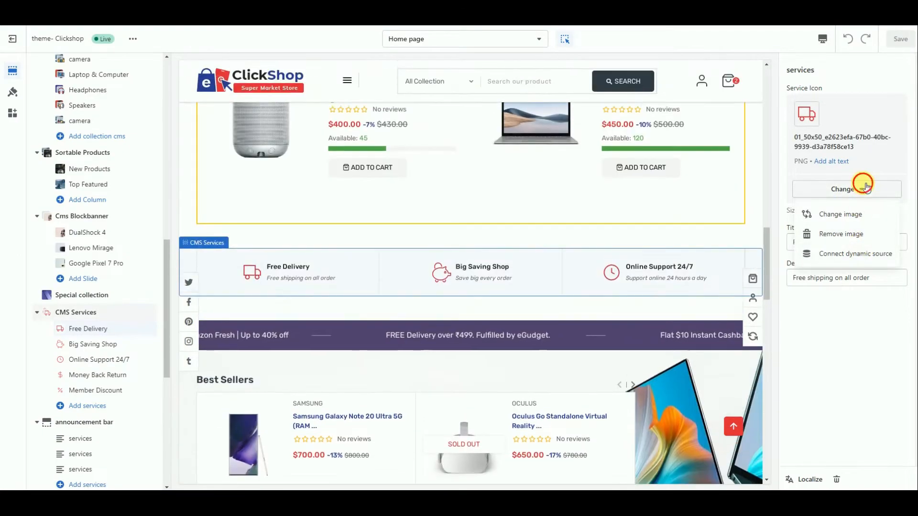
{"action": "left_click", "coordinate": [79, 329]}
Open the announcement bar section below CMS Services and review its colors and the title of its first services block
{"action": "scroll", "coordinate": [87, 336], "scroll_direction": "down", "scroll_amount": 2}
{"action": "left_click", "coordinate": [79, 326]}
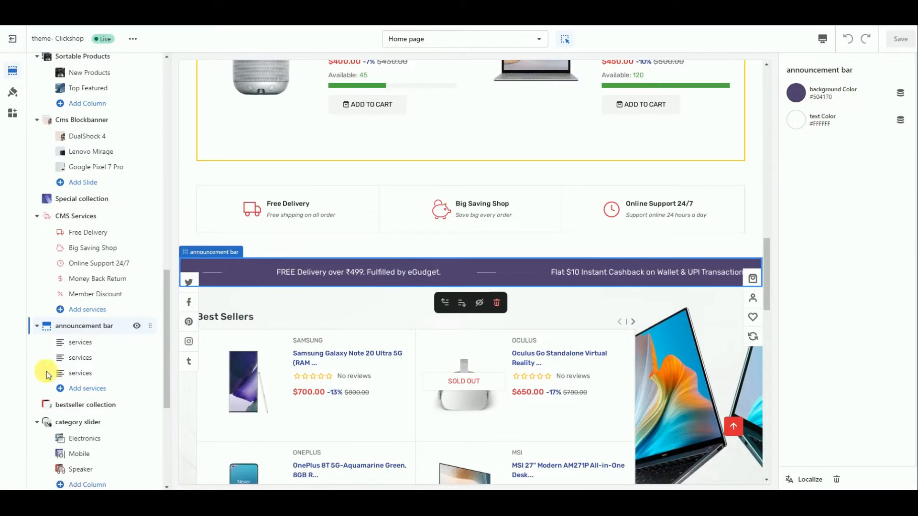
{"action": "left_click", "coordinate": [78, 342]}
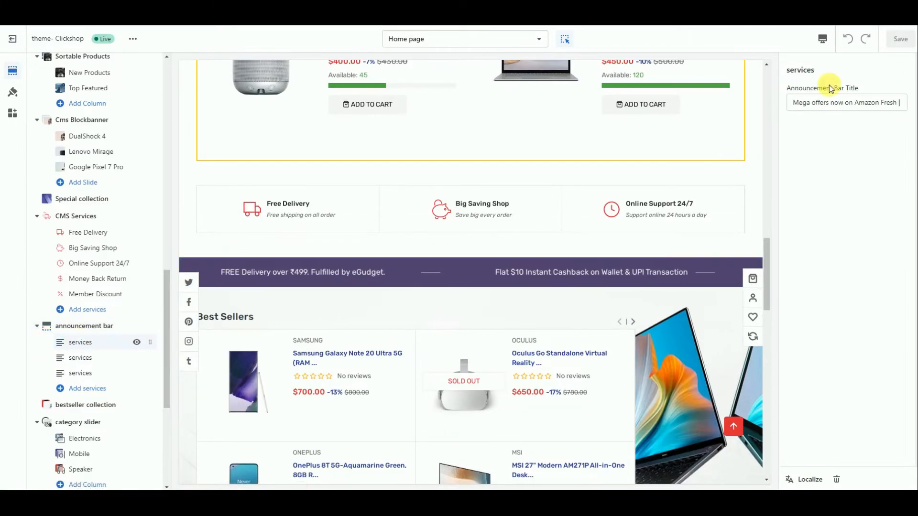
Open the bestseller collection section and review its background image options, heading, collection and product column settings
{"action": "scroll", "coordinate": [71, 343], "scroll_direction": "down", "scroll_amount": 2}
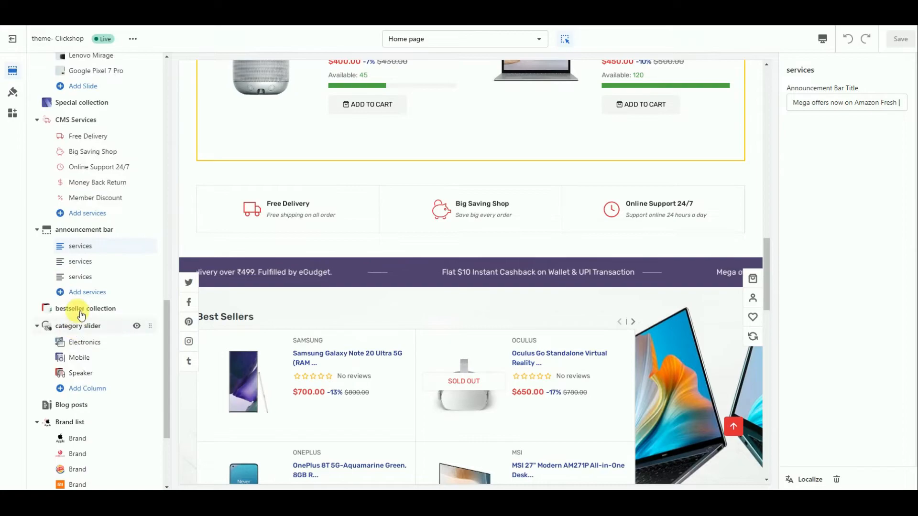
{"action": "left_click", "coordinate": [82, 308]}
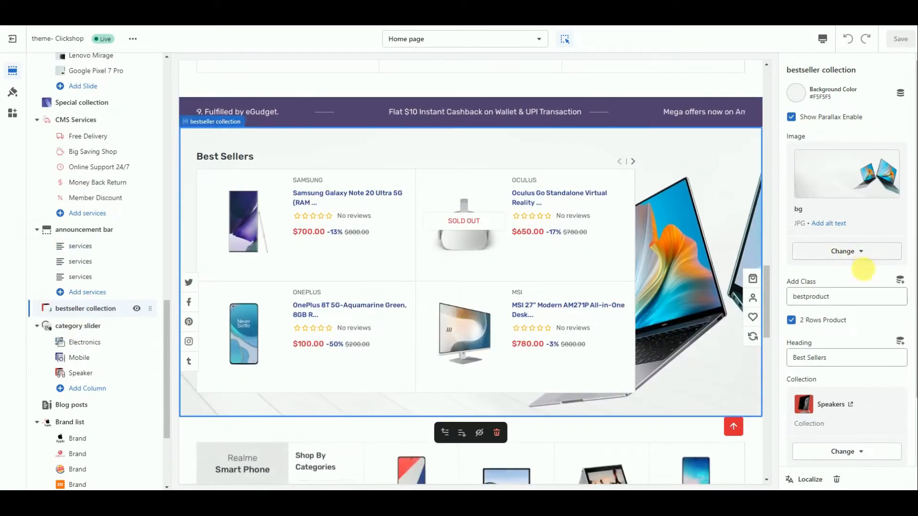
{"action": "left_click", "coordinate": [860, 252]}
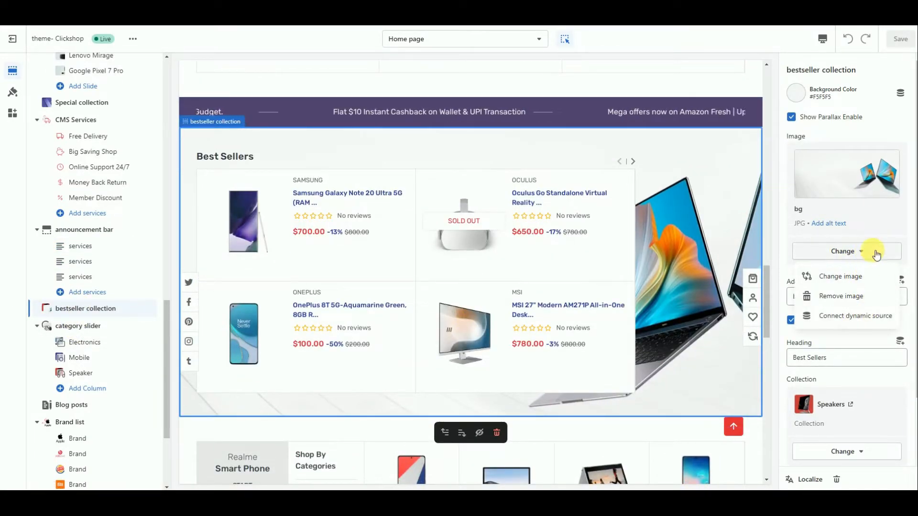
{"action": "scroll", "coordinate": [879, 258], "scroll_direction": "down", "scroll_amount": 2}
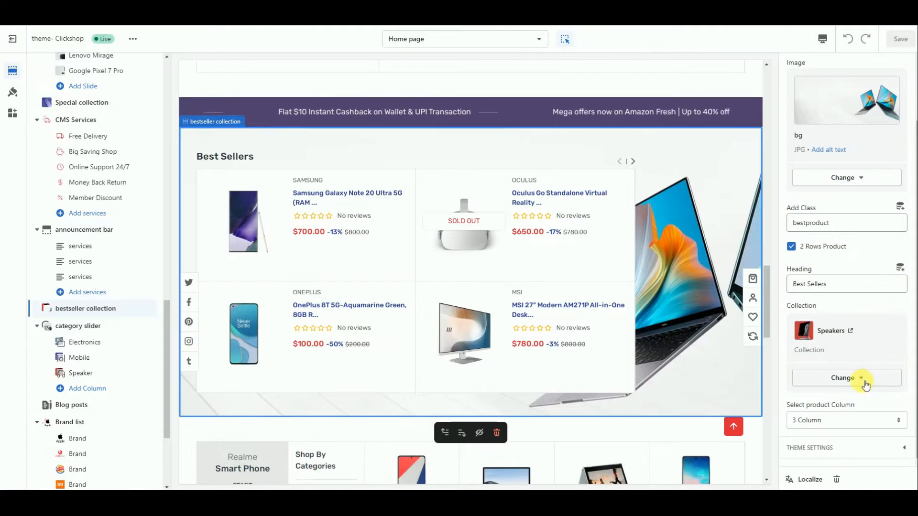
{"action": "left_click", "coordinate": [881, 416]}
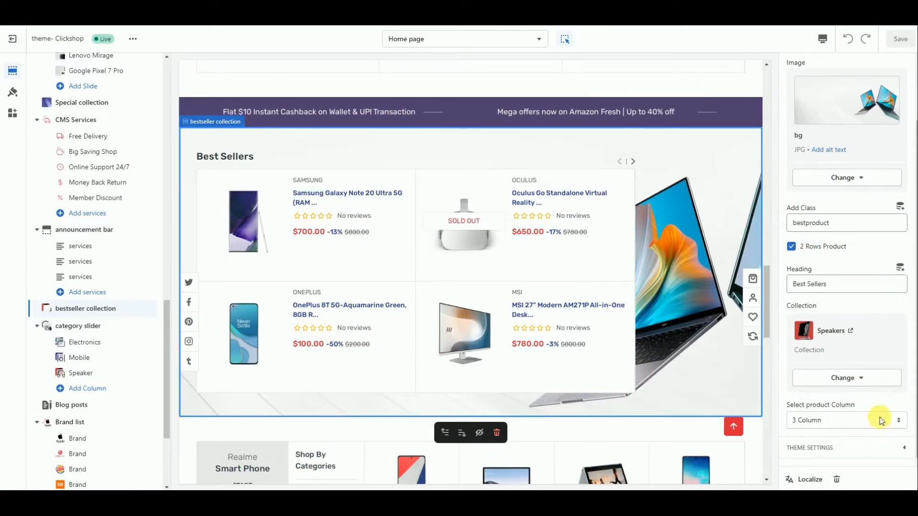
{"action": "left_click", "coordinate": [878, 423]}
{"action": "left_click", "coordinate": [872, 424]}
Open the category slider section and review its banner, color, product column and View All settings, plus the Electronics column's icon and collection
{"action": "scroll", "coordinate": [71, 206], "scroll_direction": "down", "scroll_amount": 2}
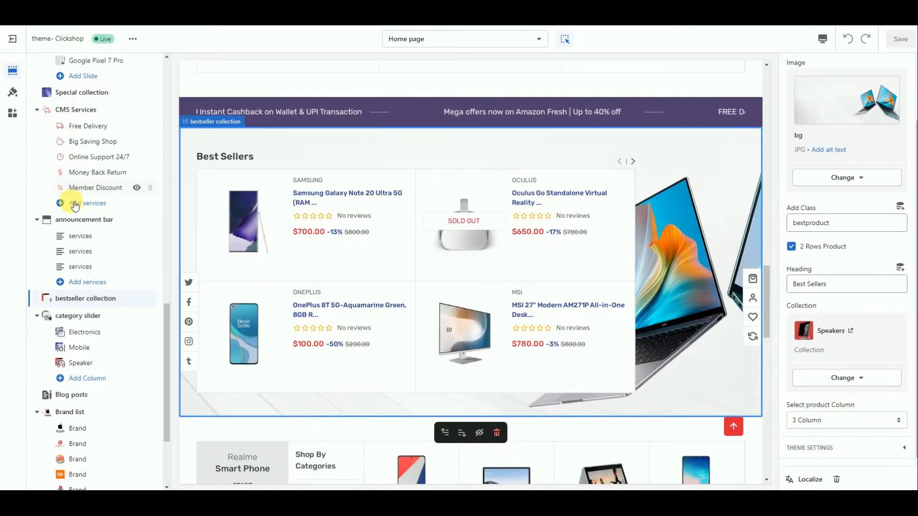
{"action": "left_click", "coordinate": [79, 281]}
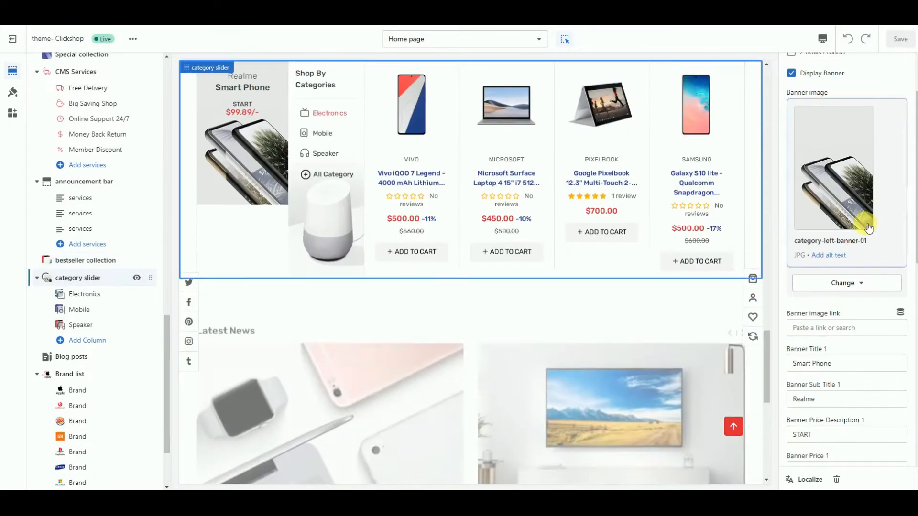
{"action": "left_click", "coordinate": [853, 284]}
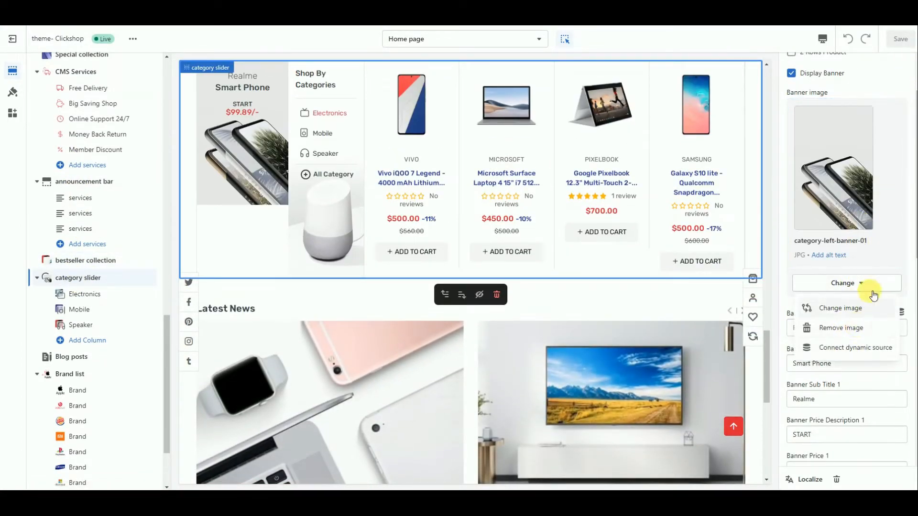
{"action": "left_click", "coordinate": [874, 286]}
{"action": "scroll", "coordinate": [884, 258], "scroll_direction": "down", "scroll_amount": 3}
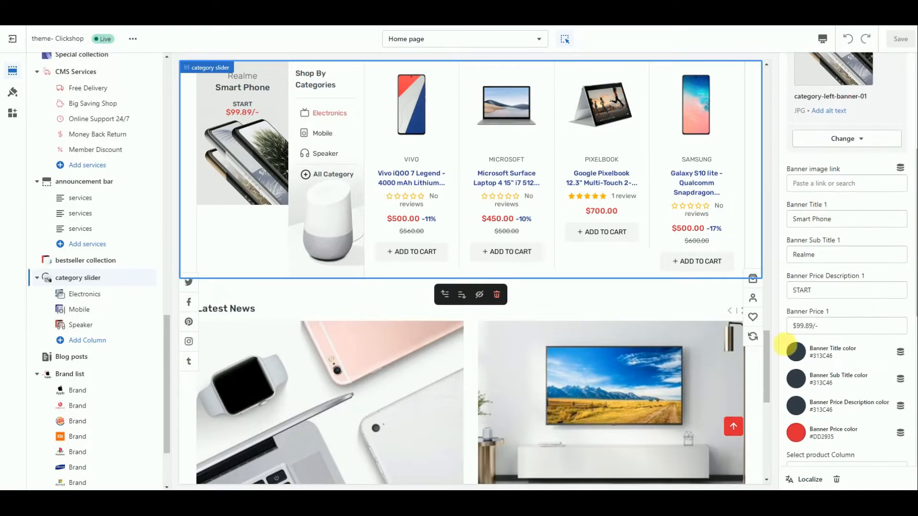
{"action": "scroll", "coordinate": [851, 250], "scroll_direction": "down", "scroll_amount": 3}
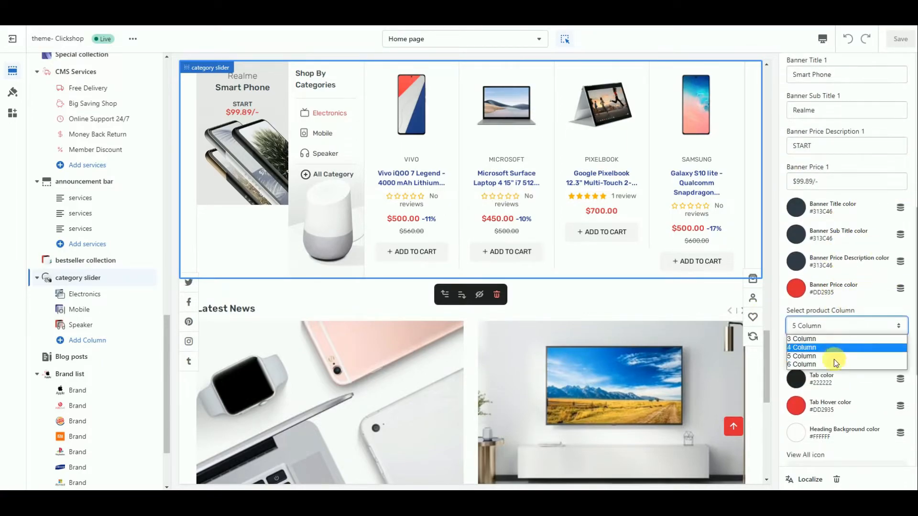
{"action": "scroll", "coordinate": [841, 326], "scroll_direction": "down", "scroll_amount": 4}
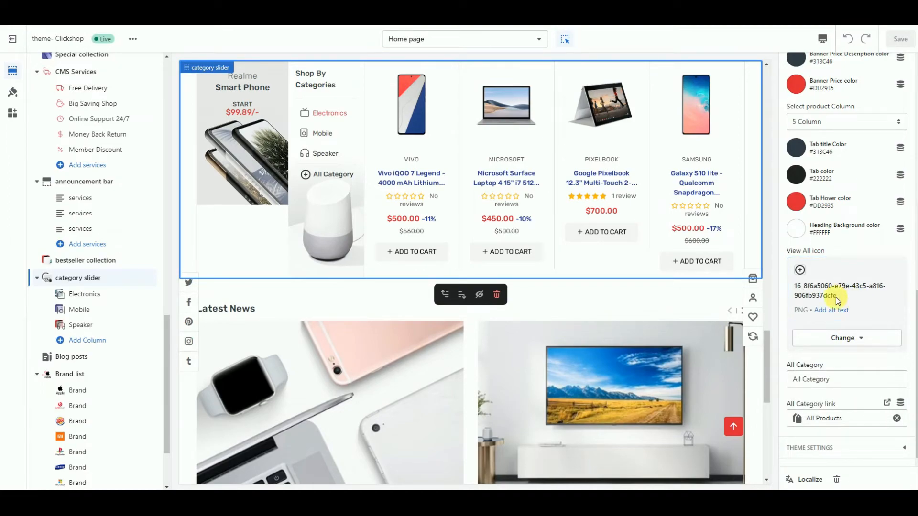
{"action": "left_click", "coordinate": [78, 294]}
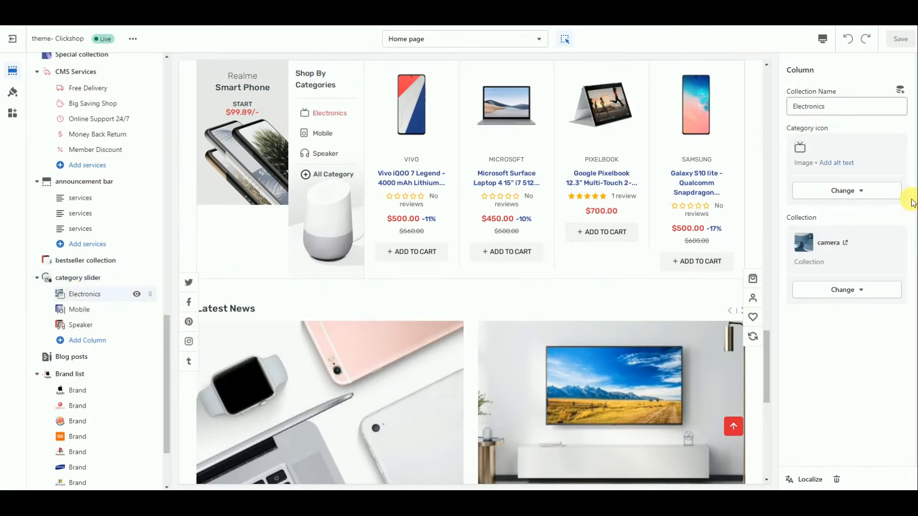
{"action": "left_click", "coordinate": [869, 211]}
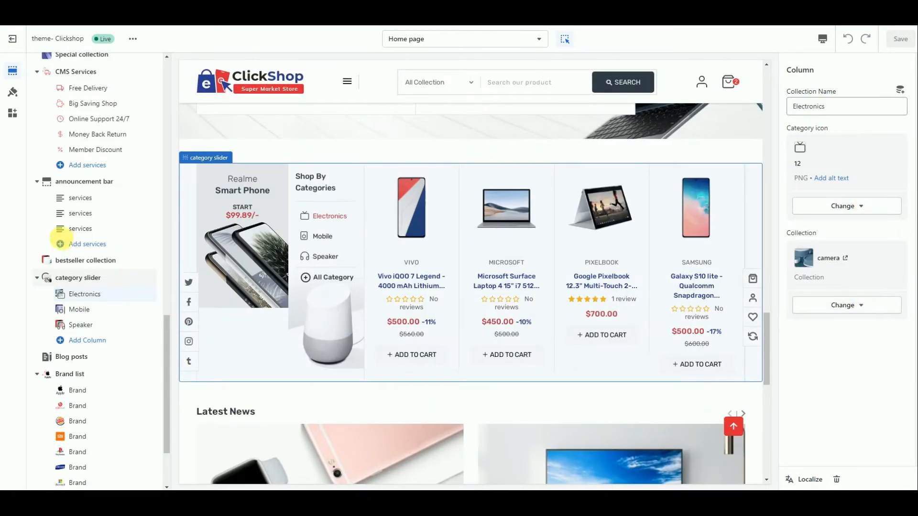
Open the Blog posts section and review its blog source options, blog column choices and number of posts
{"action": "scroll", "coordinate": [60, 244], "scroll_direction": "down", "scroll_amount": 3}
{"action": "left_click", "coordinate": [72, 261]}
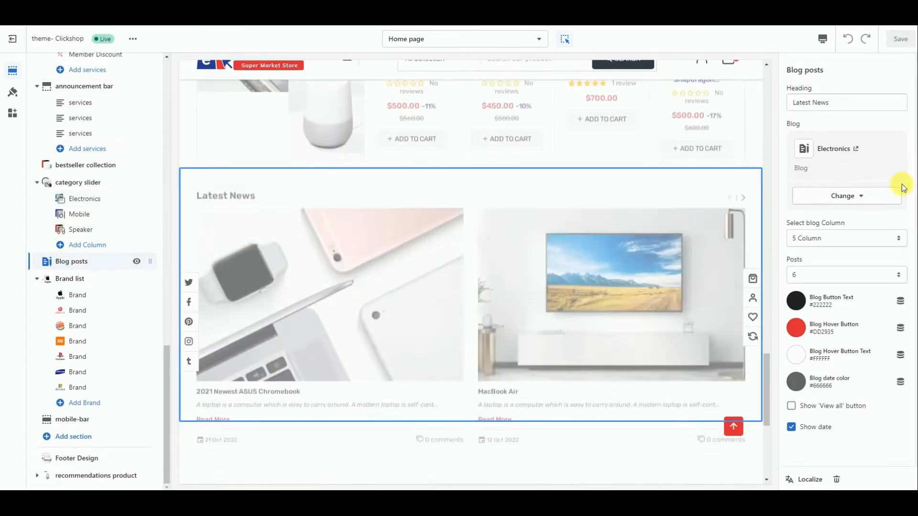
{"action": "left_click", "coordinate": [866, 198]}
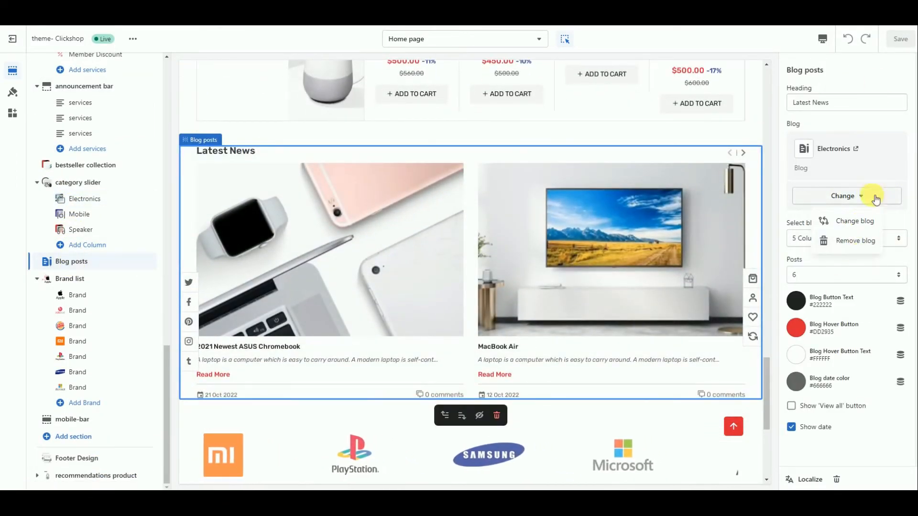
{"action": "left_click", "coordinate": [878, 241]}
{"action": "left_click", "coordinate": [873, 243]}
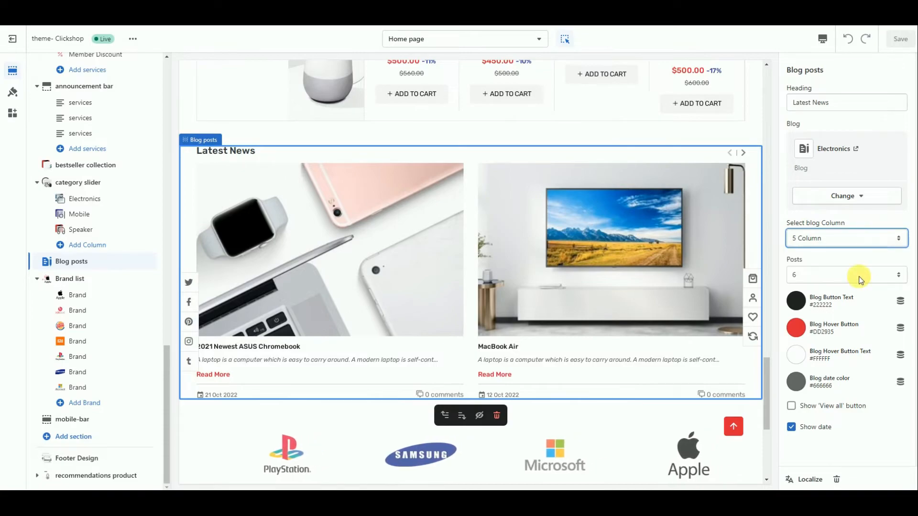
{"action": "left_click", "coordinate": [860, 279]}
{"action": "left_click", "coordinate": [861, 277]}
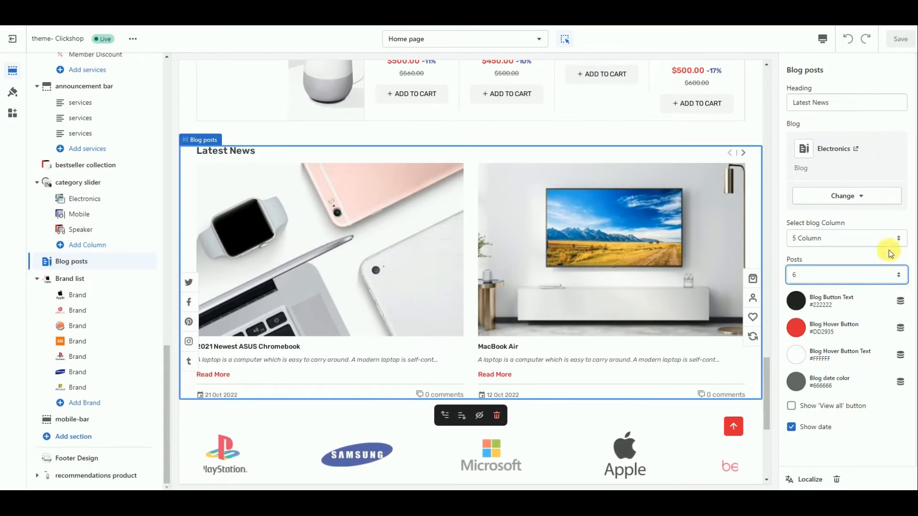
Open the Brand list section, review its class and background color, and check the first brand's image options and link
{"action": "left_click", "coordinate": [65, 279]}
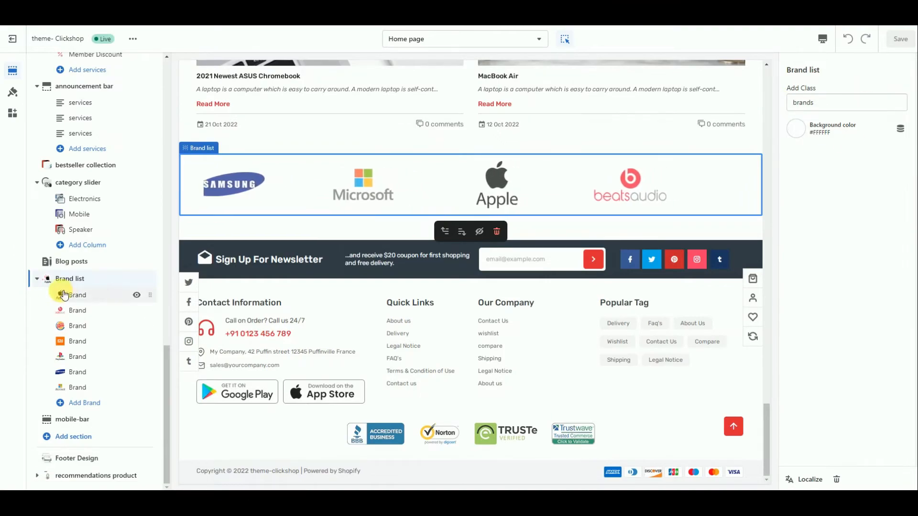
{"action": "left_click", "coordinate": [64, 294]}
{"action": "left_click", "coordinate": [843, 213]}
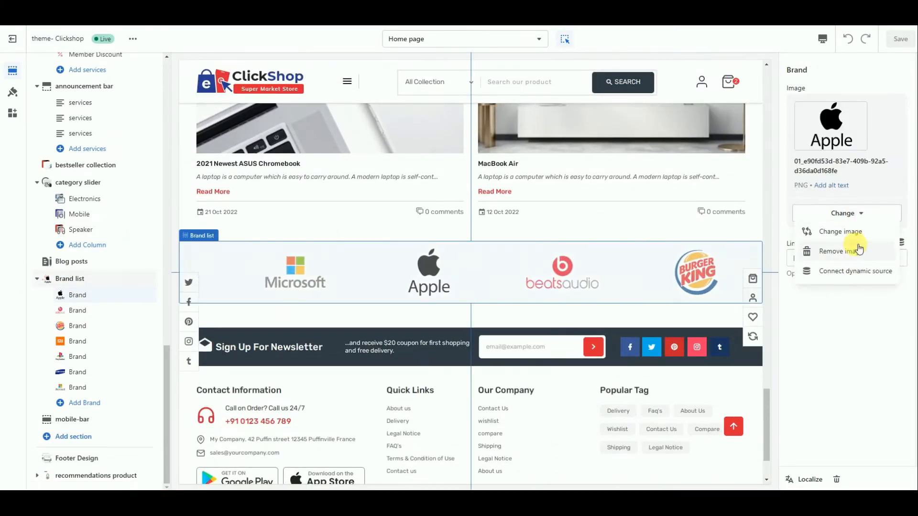
{"action": "left_click", "coordinate": [864, 211]}
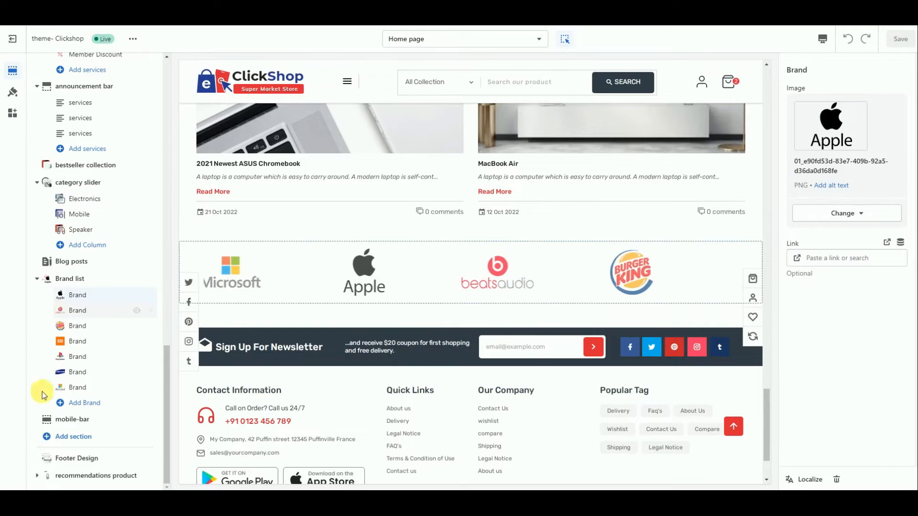
Open the mobile-bar section and review its enable option and the five URL and title pairs
{"action": "left_click", "coordinate": [64, 418]}
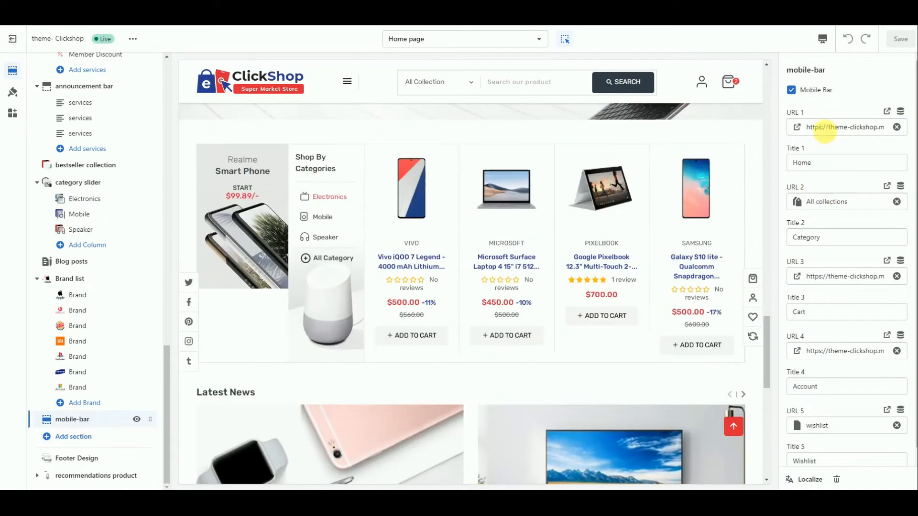
{"action": "scroll", "coordinate": [861, 236], "scroll_direction": "down", "scroll_amount": 1}
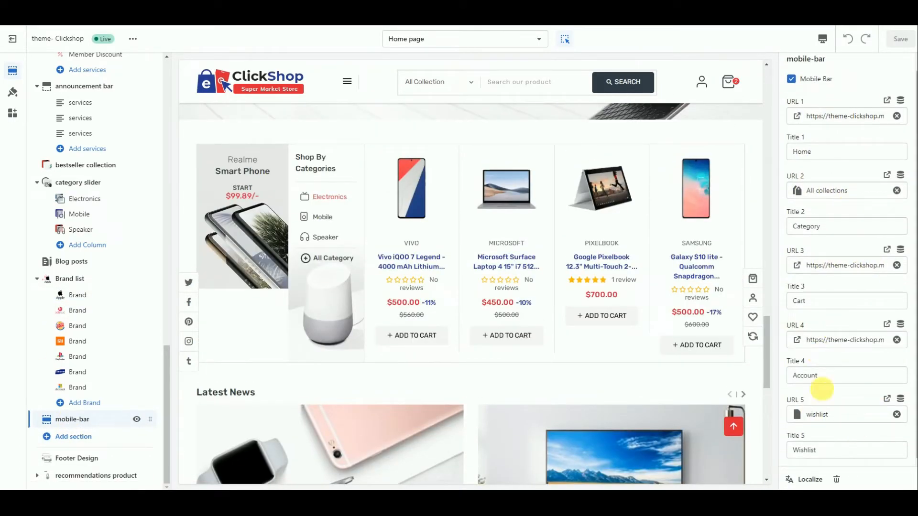
Open the Footer Design section and review its newsletter texts and colors, contact details, and download app images and links
{"action": "left_click", "coordinate": [74, 458]}
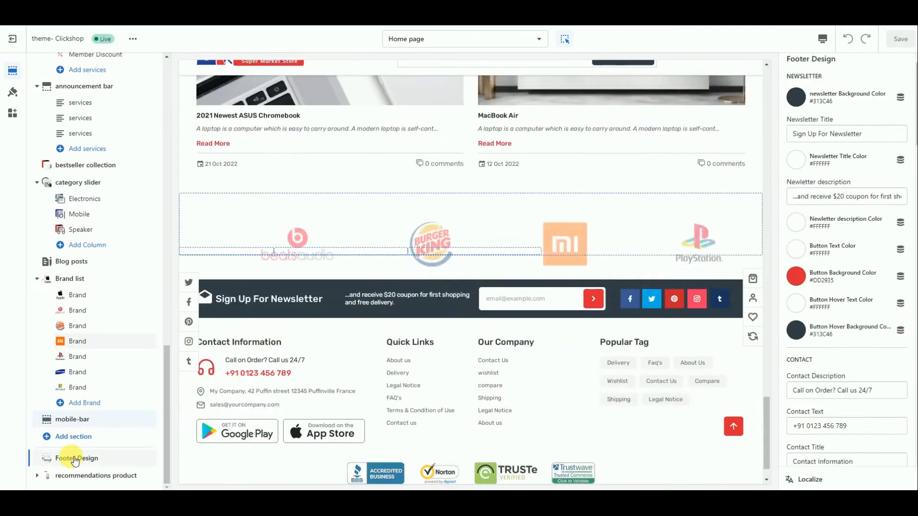
{"action": "scroll", "coordinate": [861, 182], "scroll_direction": "up", "scroll_amount": 1}
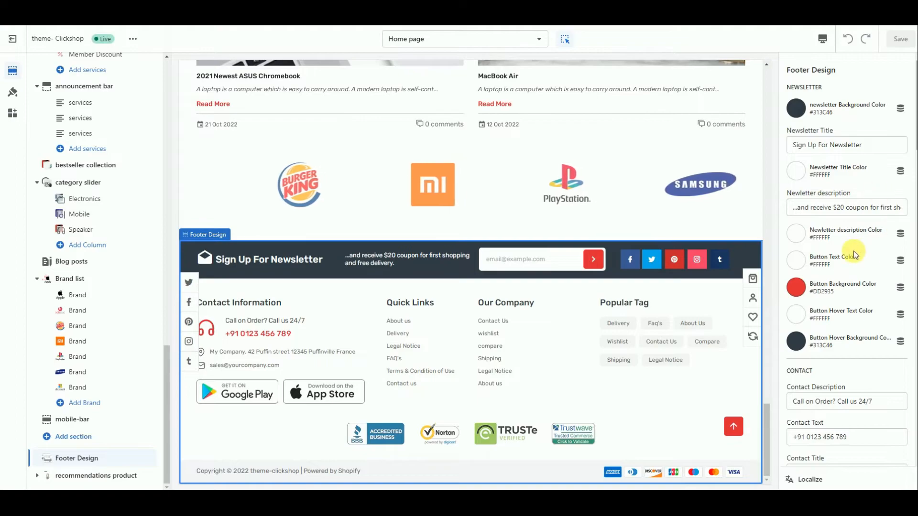
{"action": "scroll", "coordinate": [856, 222], "scroll_direction": "down", "scroll_amount": 4}
{"action": "scroll", "coordinate": [855, 290], "scroll_direction": "down", "scroll_amount": 4}
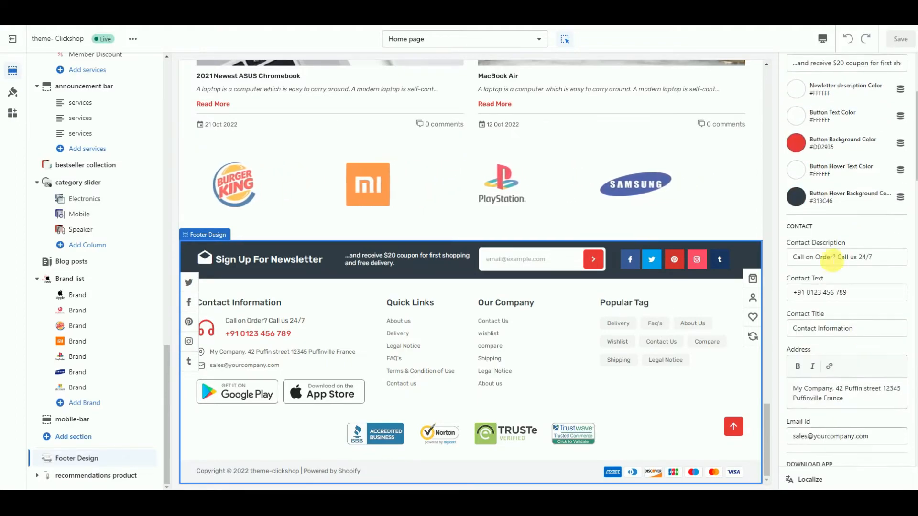
{"action": "scroll", "coordinate": [841, 335], "scroll_direction": "down", "scroll_amount": 2}
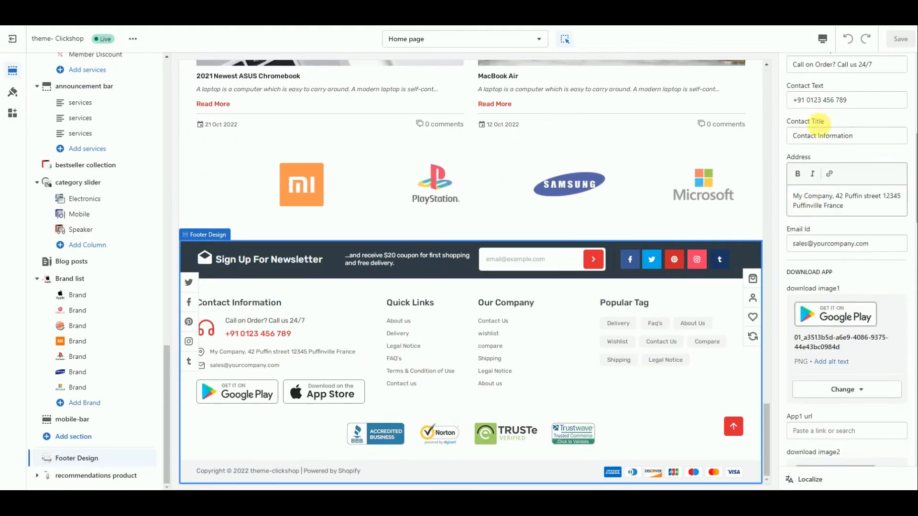
{"action": "scroll", "coordinate": [841, 239], "scroll_direction": "down", "scroll_amount": 2}
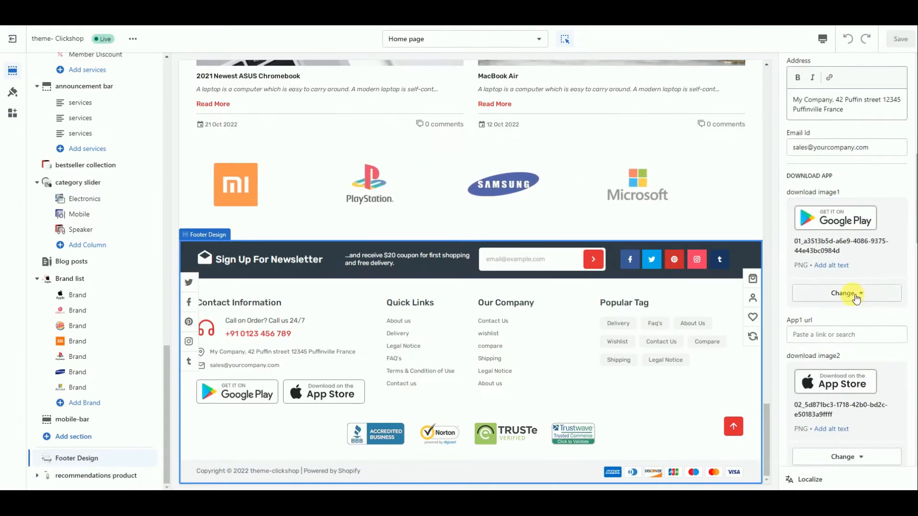
{"action": "scroll", "coordinate": [851, 325], "scroll_direction": "down", "scroll_amount": 2}
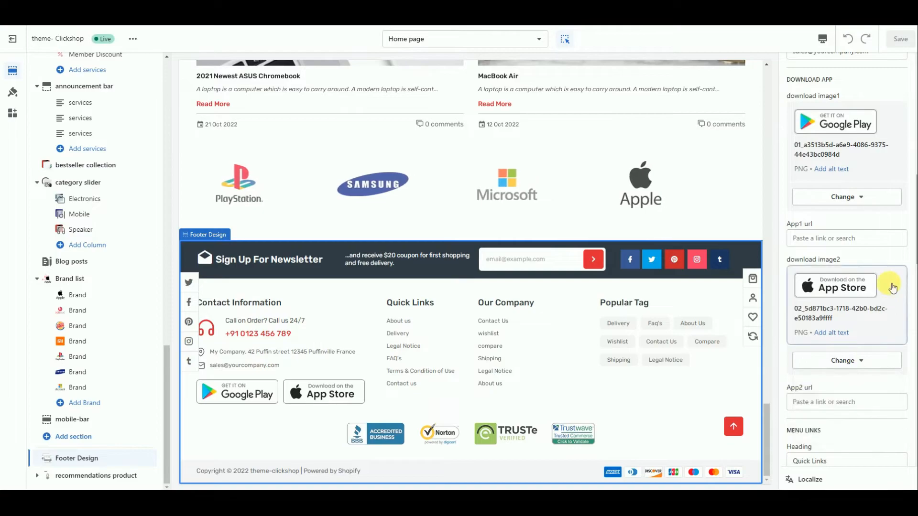
Review the footer's menu link headings, the change options for footer columns 1 and 2, and the four security logos
{"action": "scroll", "coordinate": [889, 287], "scroll_direction": "down", "scroll_amount": 4}
{"action": "left_click", "coordinate": [870, 217]}
{"action": "left_click", "coordinate": [869, 219]}
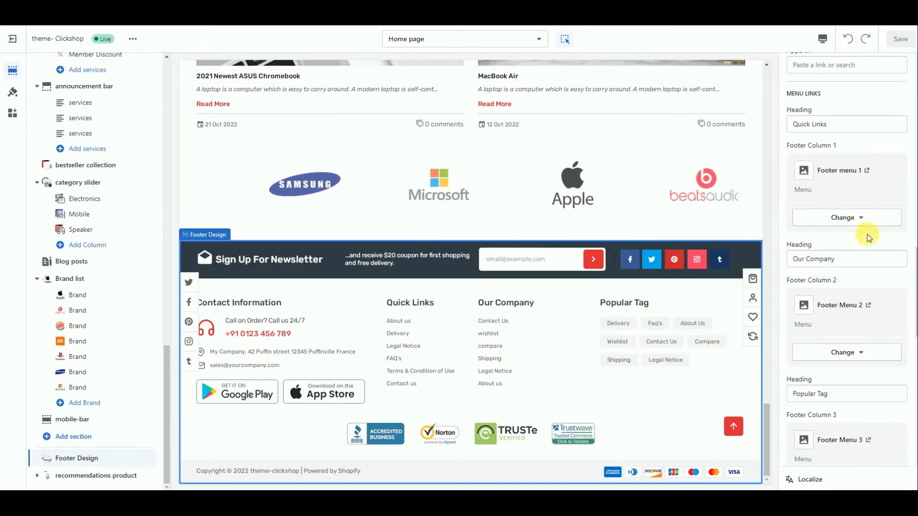
{"action": "left_click", "coordinate": [866, 353]}
{"action": "left_click", "coordinate": [867, 352]}
{"action": "scroll", "coordinate": [869, 342], "scroll_direction": "down", "scroll_amount": 8}
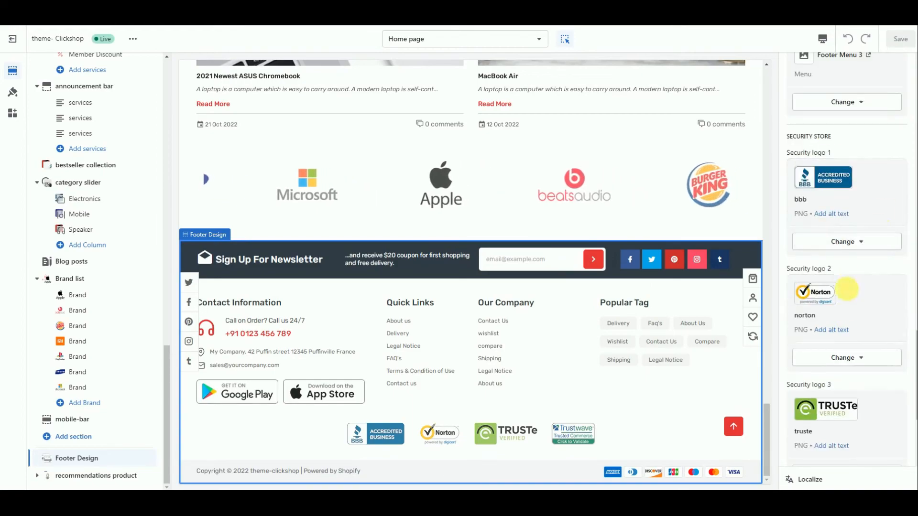
{"action": "scroll", "coordinate": [822, 267], "scroll_direction": "down", "scroll_amount": 4}
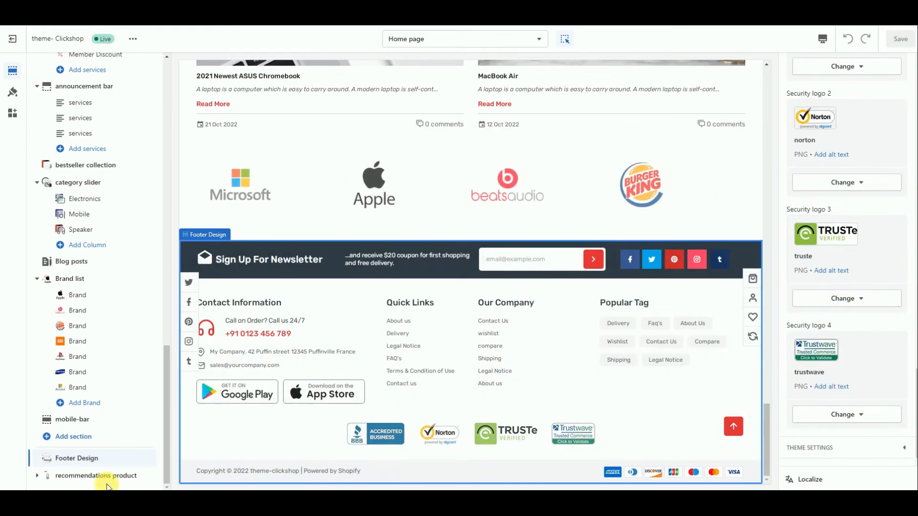
Open the recommendations product section, review its notification and position settings, and check the Bang & Olufsen content's product, location and time
{"action": "left_click", "coordinate": [90, 475]}
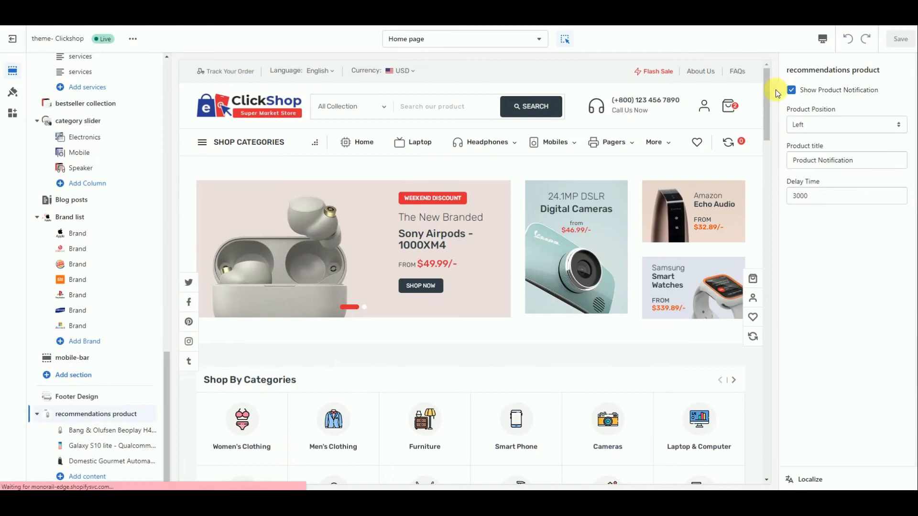
{"action": "left_click", "coordinate": [843, 126]}
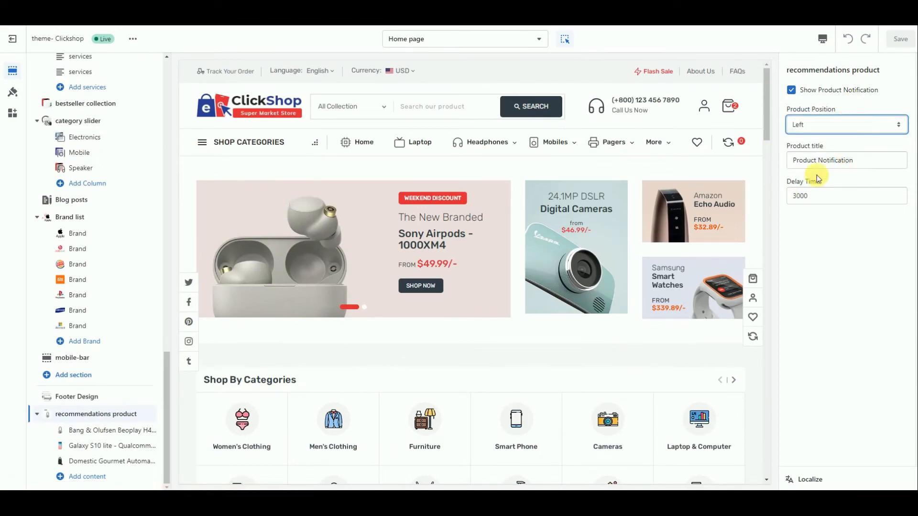
{"action": "left_click", "coordinate": [80, 431]}
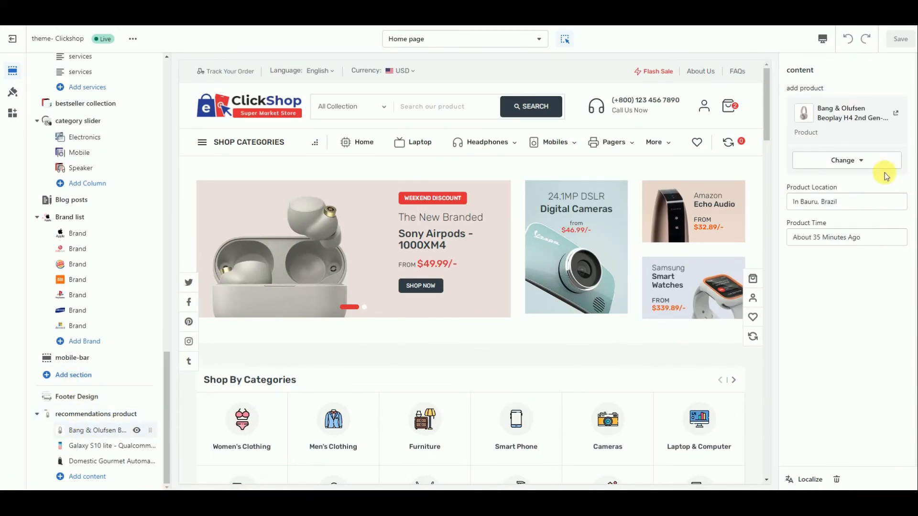
{"action": "left_click", "coordinate": [818, 324]}
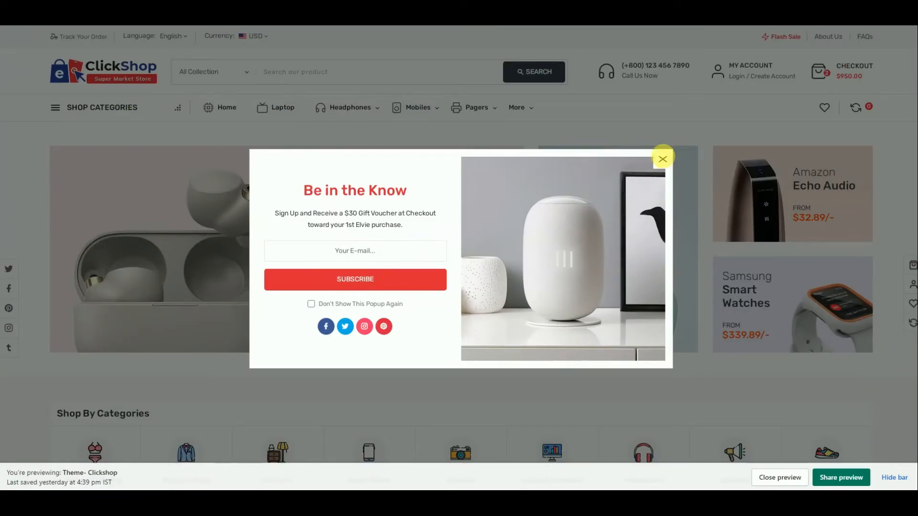
Dismiss the newsletter popup in the storefront preview, then expand and collapse the Shop Categories menu
{"action": "left_click", "coordinate": [669, 159]}
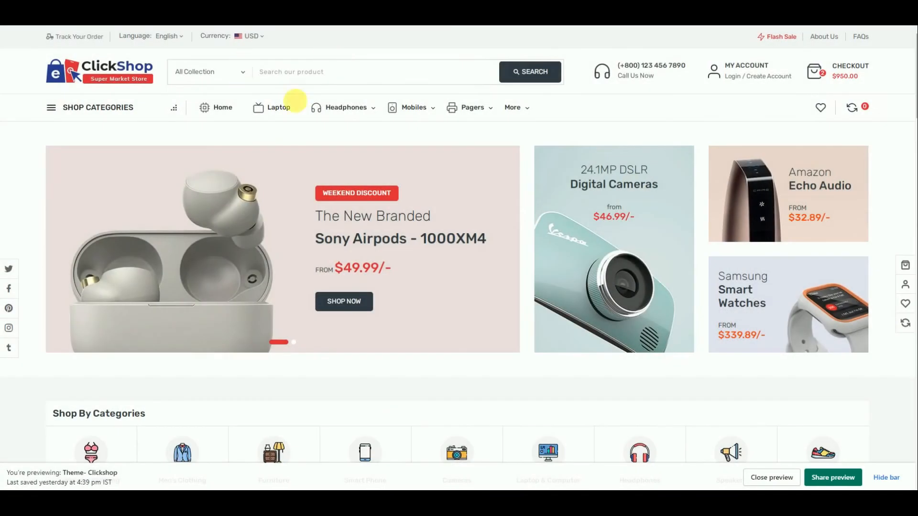
{"action": "left_click", "coordinate": [53, 109]}
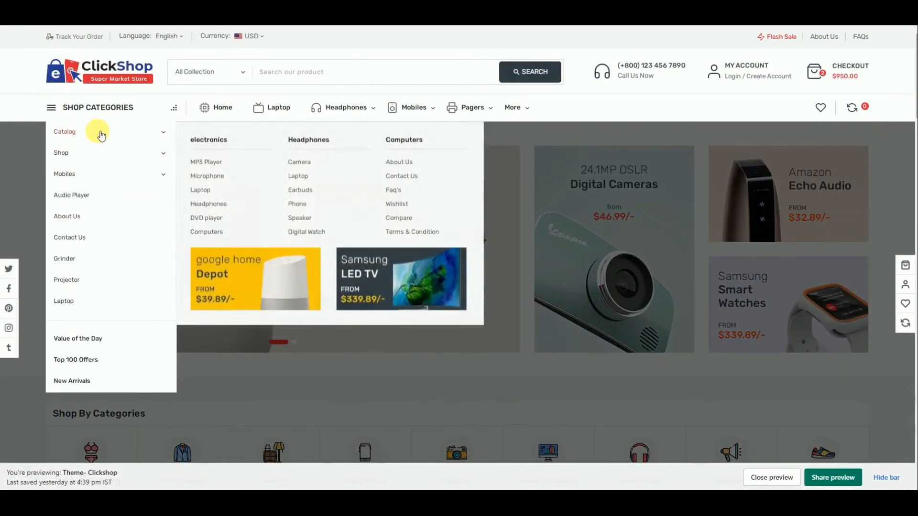
{"action": "left_click", "coordinate": [51, 107]}
{"action": "mouse_move", "coordinate": [375, 120]}
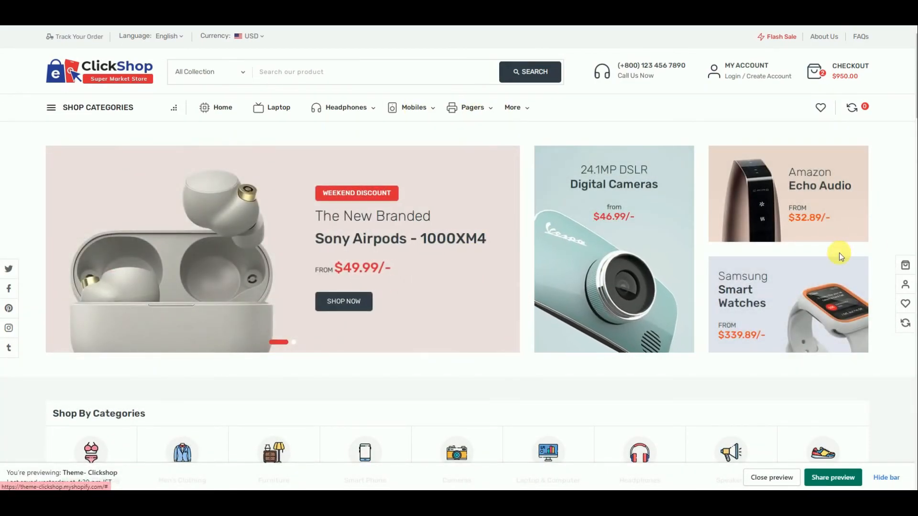
Review the Shop By Categories grid and browse the New Products carousel forward and back
{"action": "scroll", "coordinate": [837, 251], "scroll_direction": "down", "scroll_amount": 3}
{"action": "scroll", "coordinate": [606, 170], "scroll_direction": "down", "scroll_amount": 4}
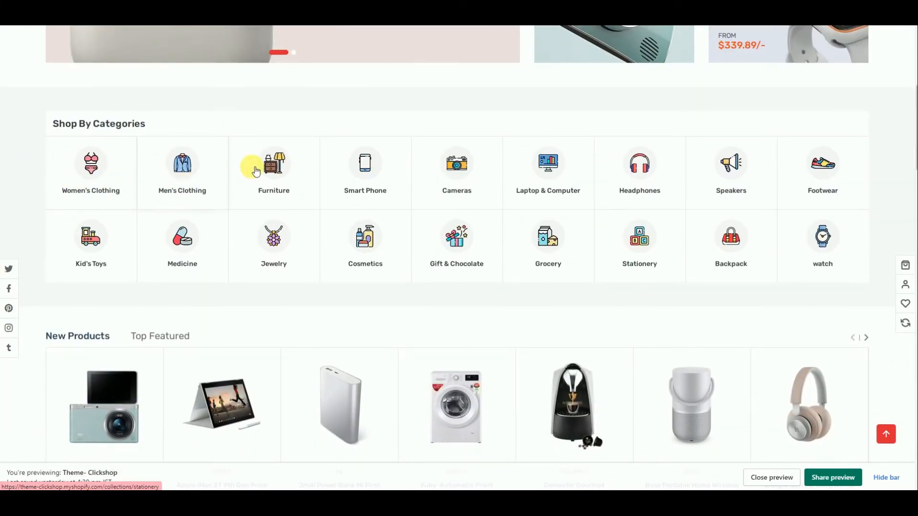
{"action": "scroll", "coordinate": [818, 210], "scroll_direction": "down", "scroll_amount": 2}
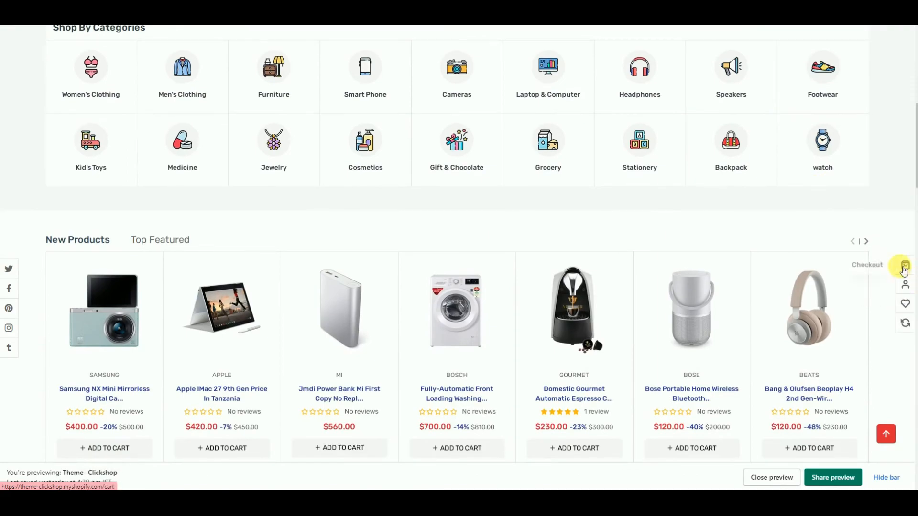
{"action": "scroll", "coordinate": [119, 220], "scroll_direction": "down", "scroll_amount": 2}
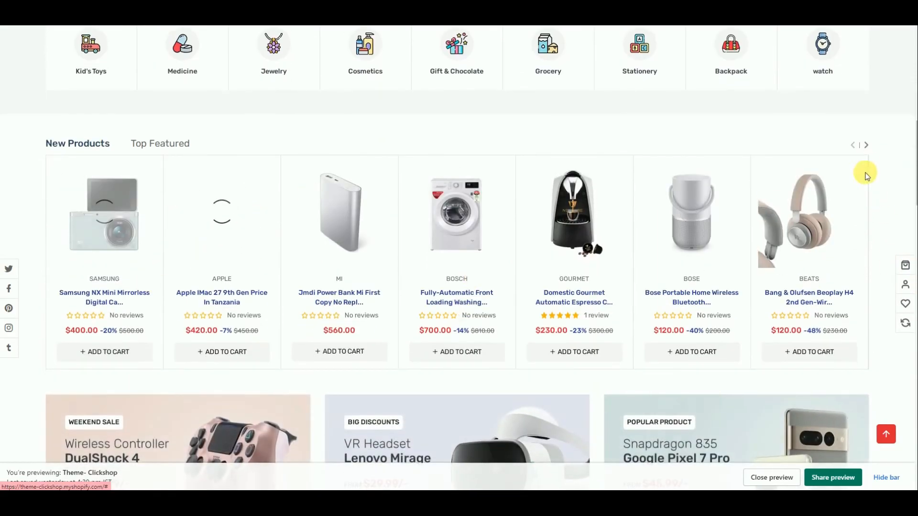
{"action": "left_click", "coordinate": [866, 144]}
{"action": "left_click", "coordinate": [866, 145]}
{"action": "left_click", "coordinate": [854, 146]}
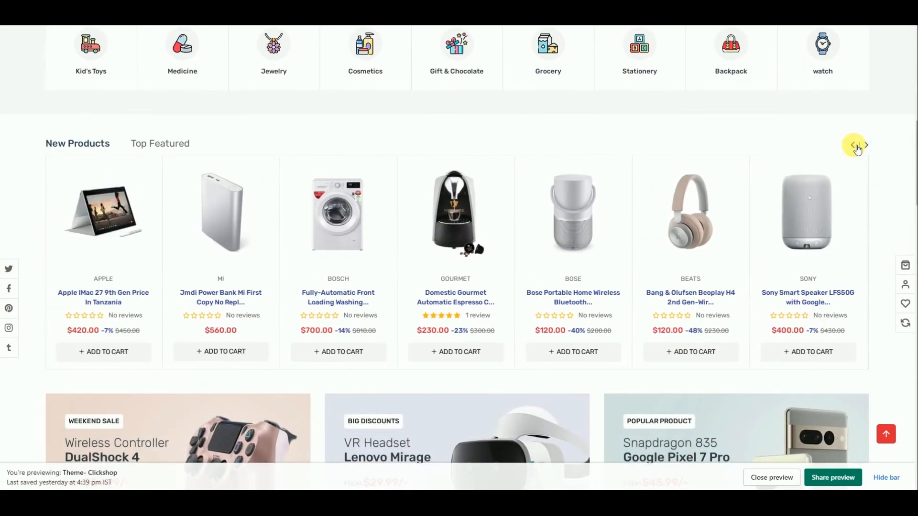
{"action": "left_click", "coordinate": [854, 146]}
Show the Top Featured products and advance their carousel
{"action": "left_click", "coordinate": [167, 146]}
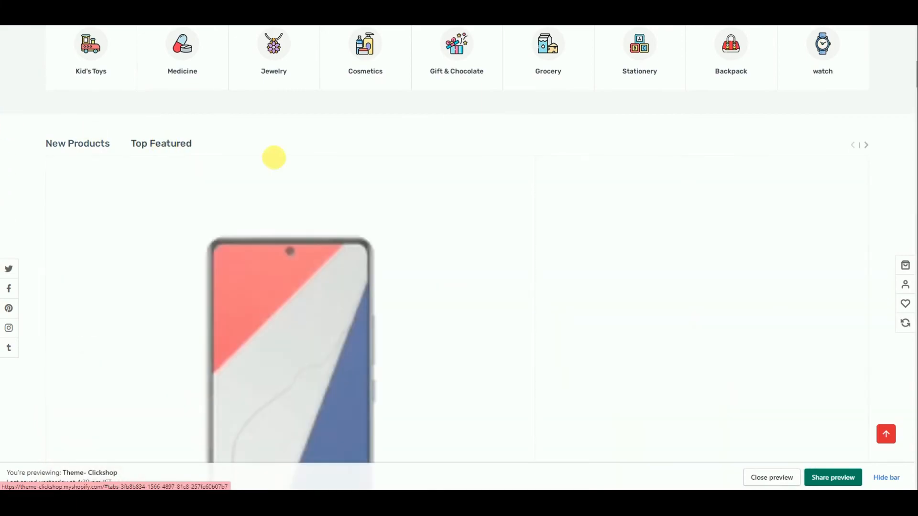
{"action": "scroll", "coordinate": [514, 252], "scroll_direction": "down", "scroll_amount": 2}
{"action": "left_click", "coordinate": [866, 49]}
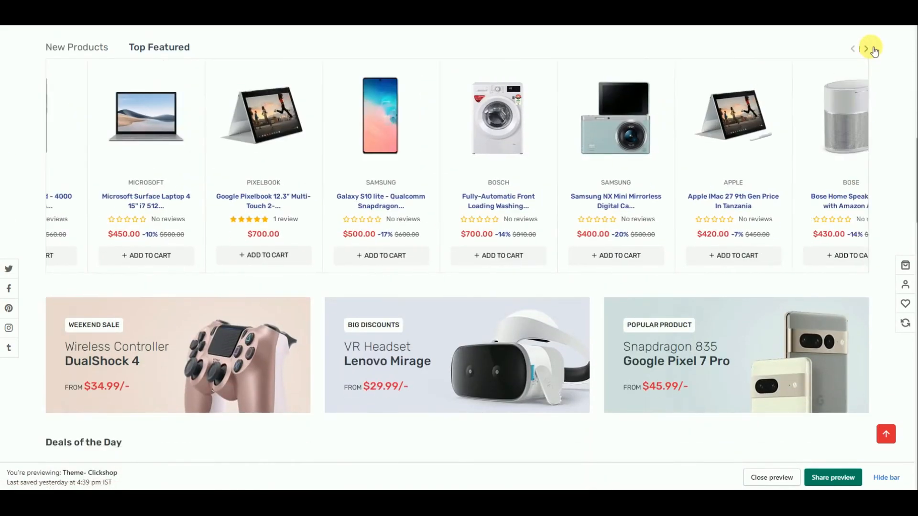
Review the promotional banners, the Deals of the Day products and the services row on the home page
{"action": "scroll", "coordinate": [281, 304], "scroll_direction": "down", "scroll_amount": 2}
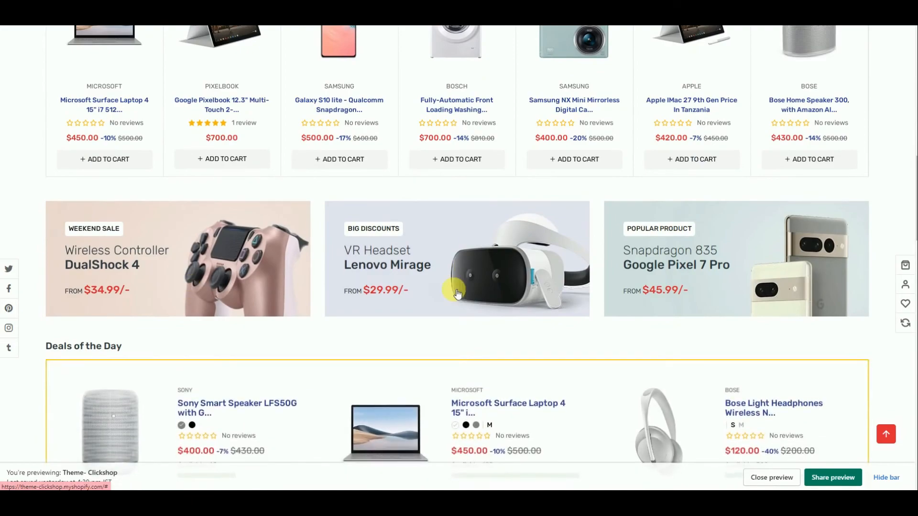
{"action": "scroll", "coordinate": [54, 326], "scroll_direction": "down", "scroll_amount": 2}
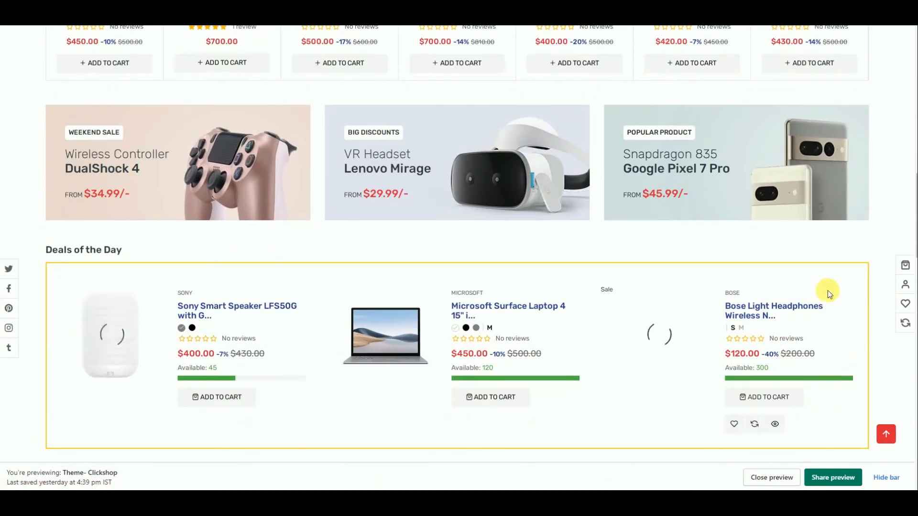
{"action": "scroll", "coordinate": [817, 269], "scroll_direction": "down", "scroll_amount": 5}
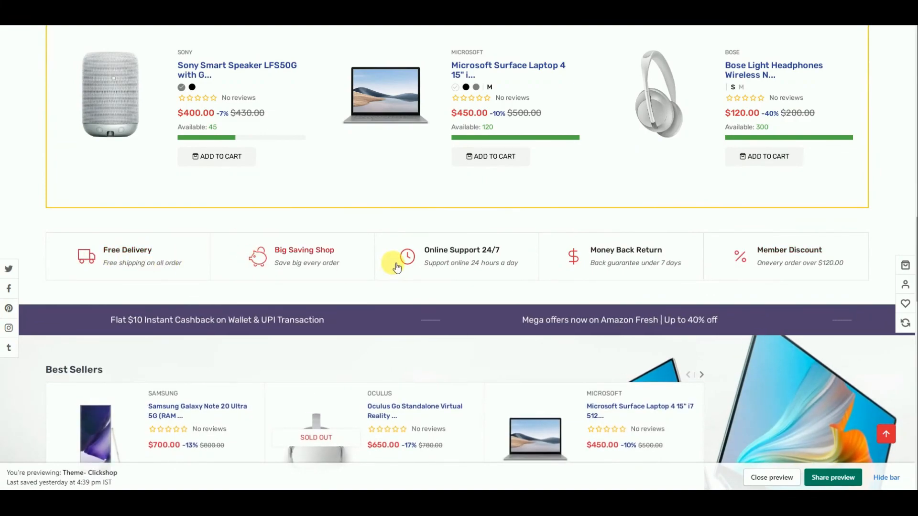
Review the scrolling announcement bar and advance the Best Sellers carousel
{"action": "scroll", "coordinate": [573, 204], "scroll_direction": "down", "scroll_amount": 3}
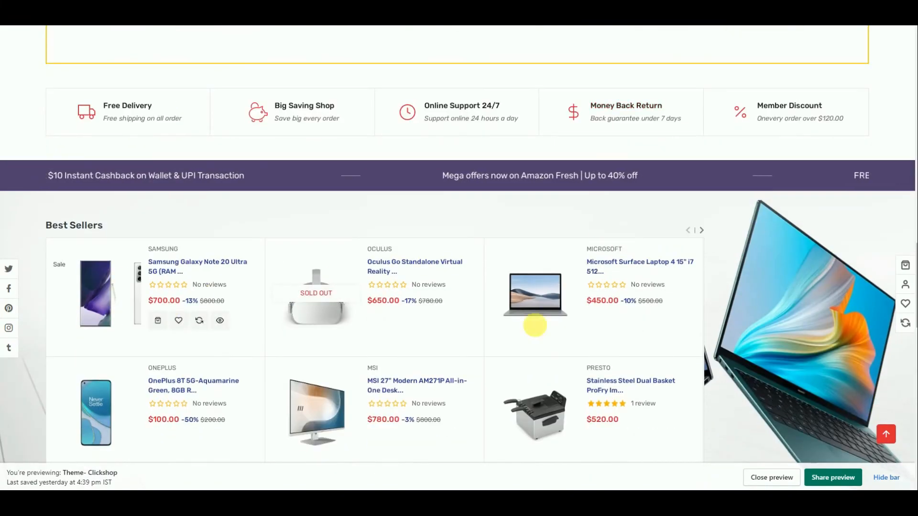
{"action": "left_click", "coordinate": [702, 232]}
{"action": "scroll", "coordinate": [659, 395], "scroll_direction": "down", "scroll_amount": 3}
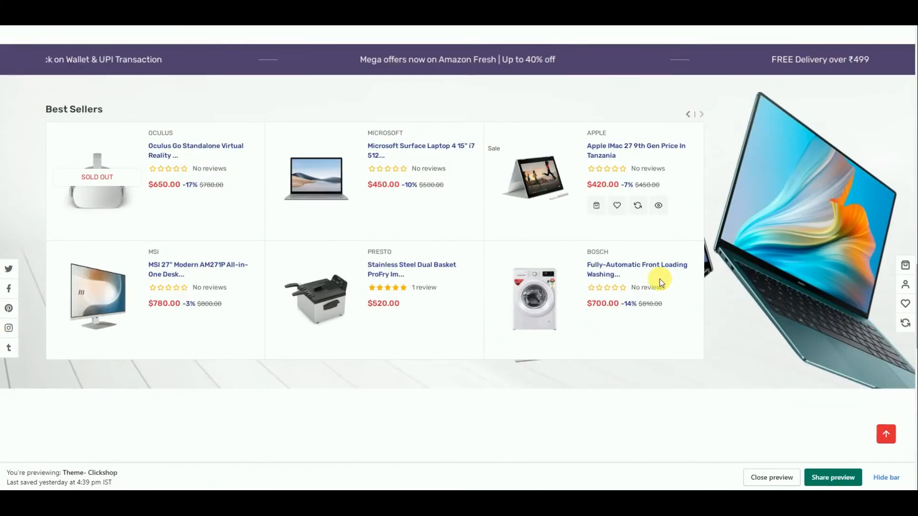
Browse the Electronics products in the category slider forward and back
{"action": "scroll", "coordinate": [451, 185], "scroll_direction": "down", "scroll_amount": 5}
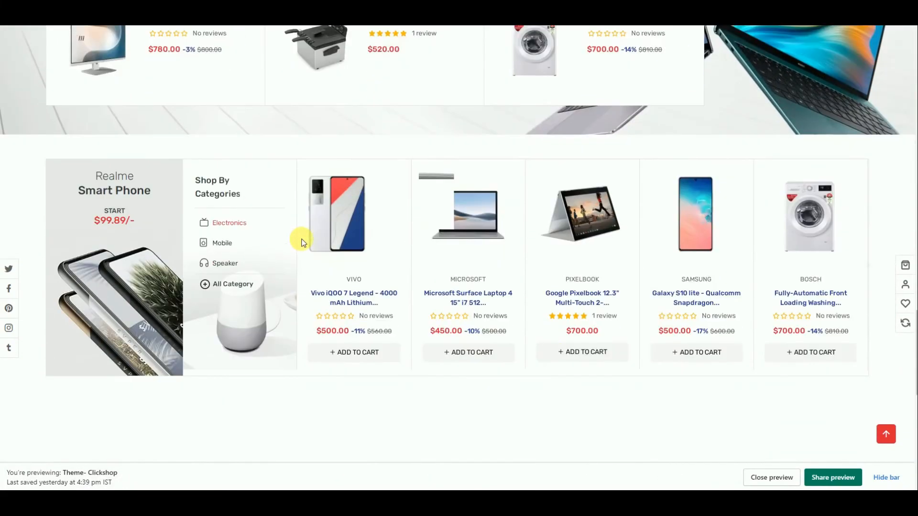
{"action": "left_click", "coordinate": [868, 250]}
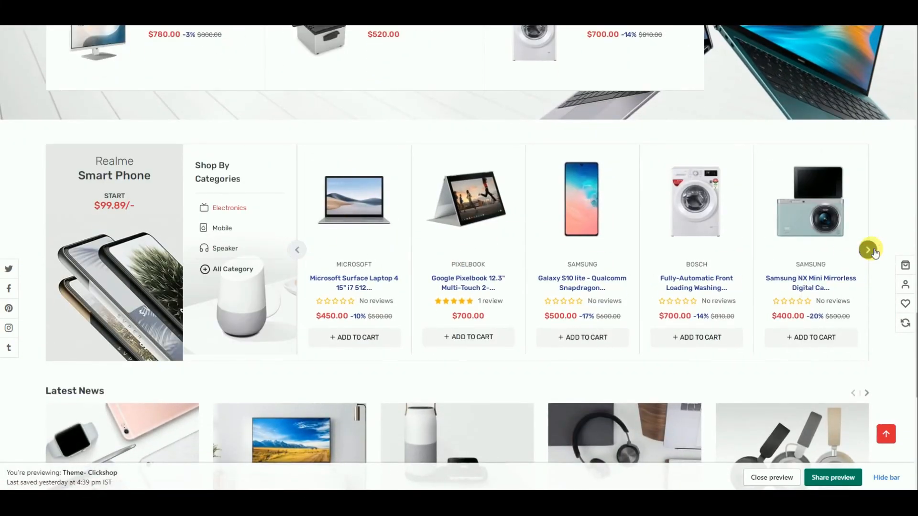
{"action": "left_click", "coordinate": [867, 250]}
{"action": "left_click", "coordinate": [297, 249]}
Review the Latest News blog posts and advance their carousel
{"action": "scroll", "coordinate": [197, 223], "scroll_direction": "down", "scroll_amount": 3}
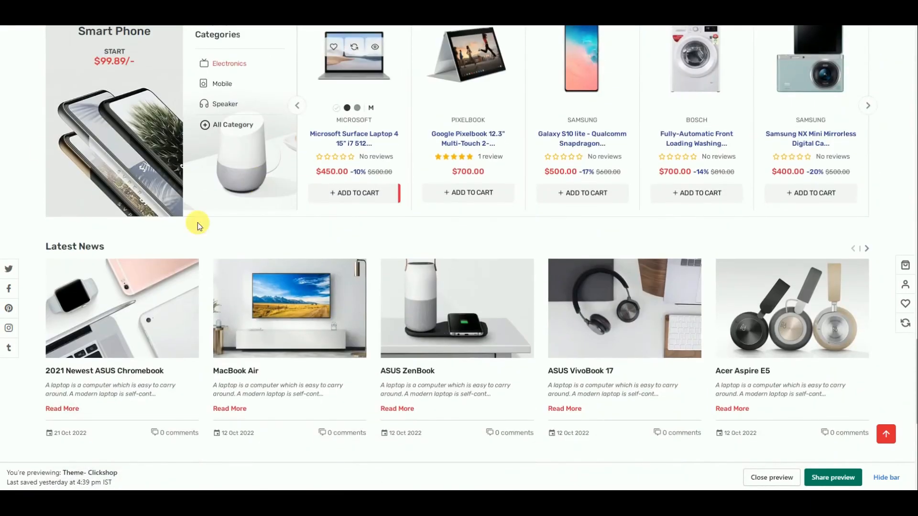
{"action": "scroll", "coordinate": [356, 284], "scroll_direction": "down", "scroll_amount": 2}
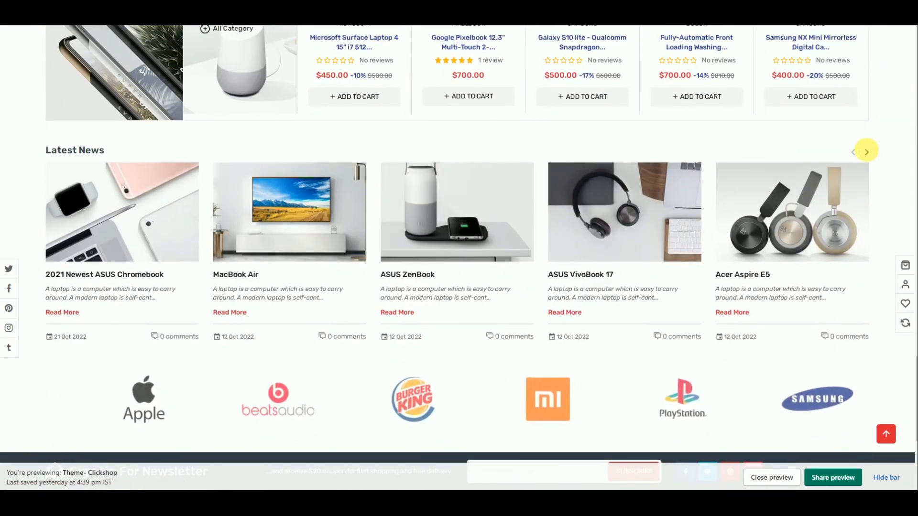
{"action": "left_click", "coordinate": [866, 152]}
Review the brand logos, newsletter sign-up and footer, and hide the theme preview bar
{"action": "scroll", "coordinate": [440, 287], "scroll_direction": "down", "scroll_amount": 3}
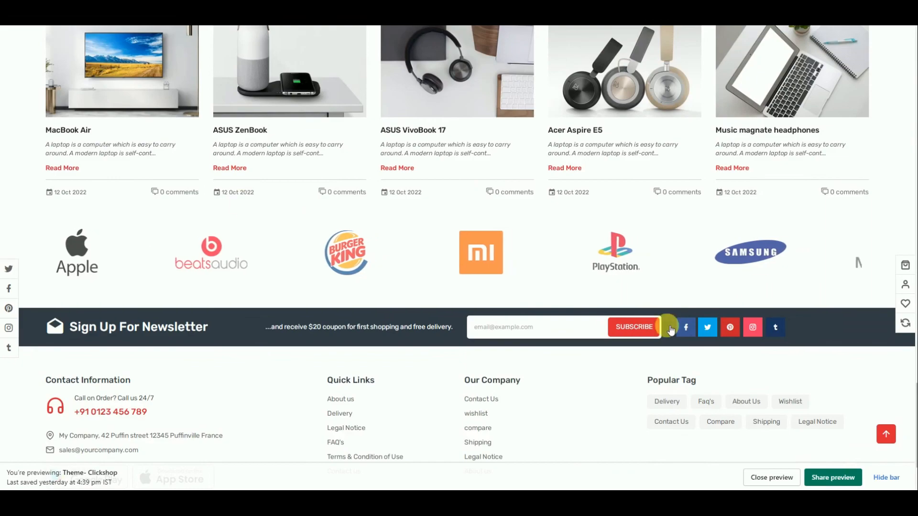
{"action": "scroll", "coordinate": [406, 371], "scroll_direction": "down", "scroll_amount": 2}
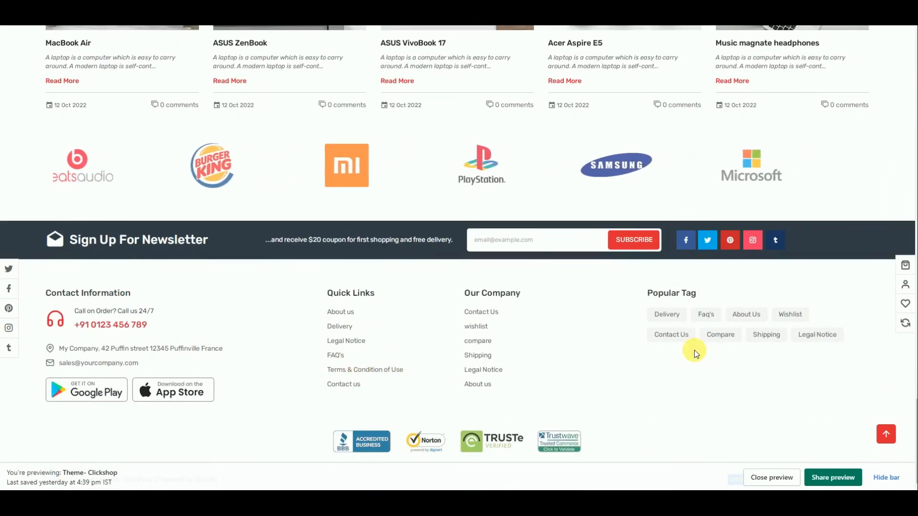
{"action": "left_click", "coordinate": [893, 477]}
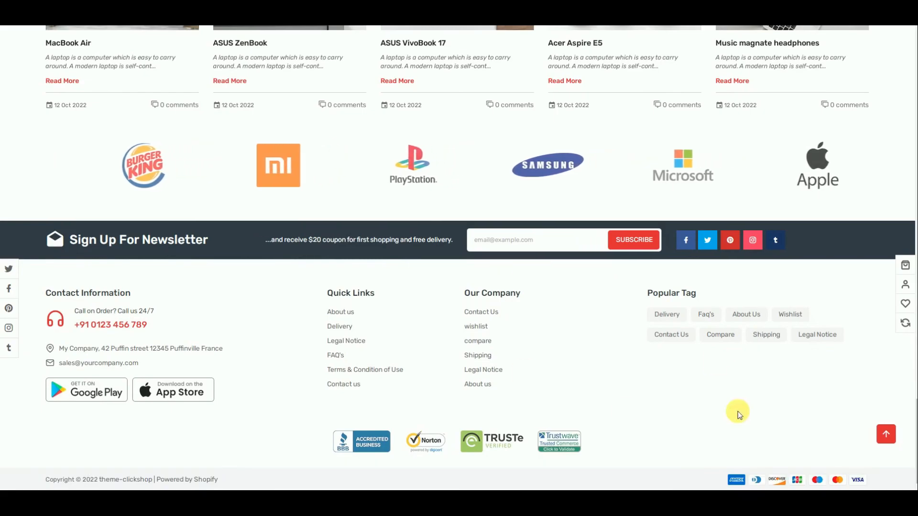